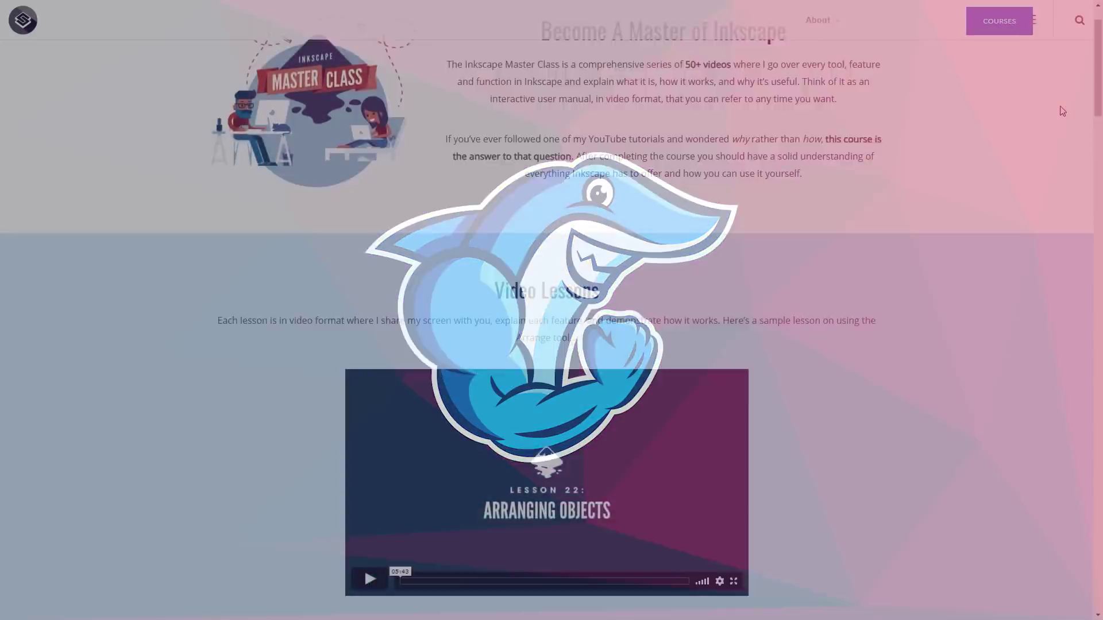
scroll(1060, 106, "down", 5)
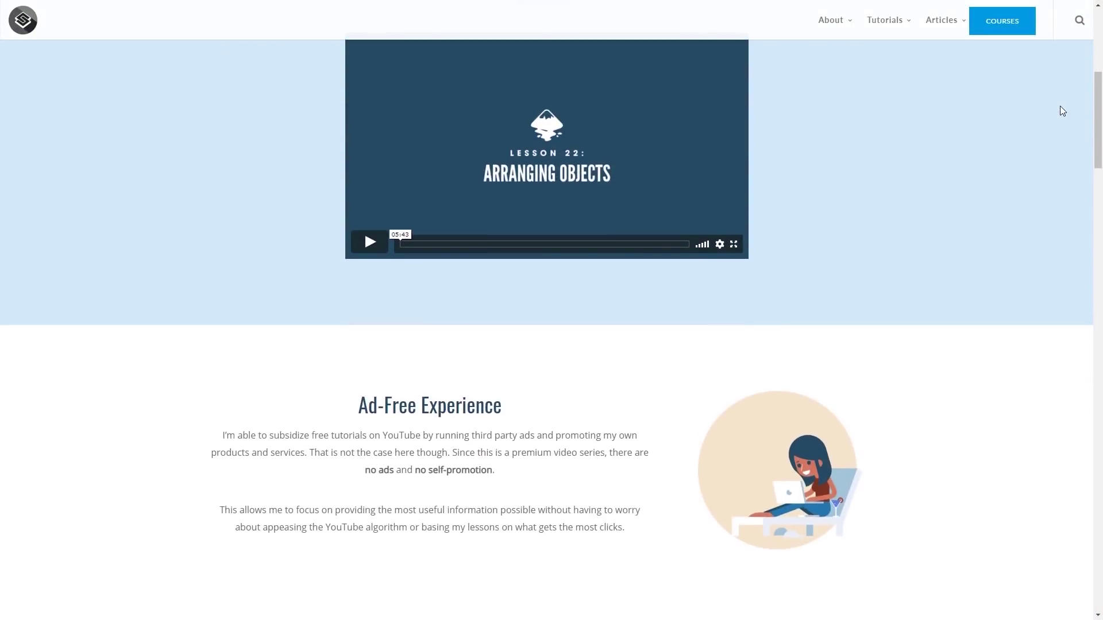
scroll(1059, 106, "down", 10)
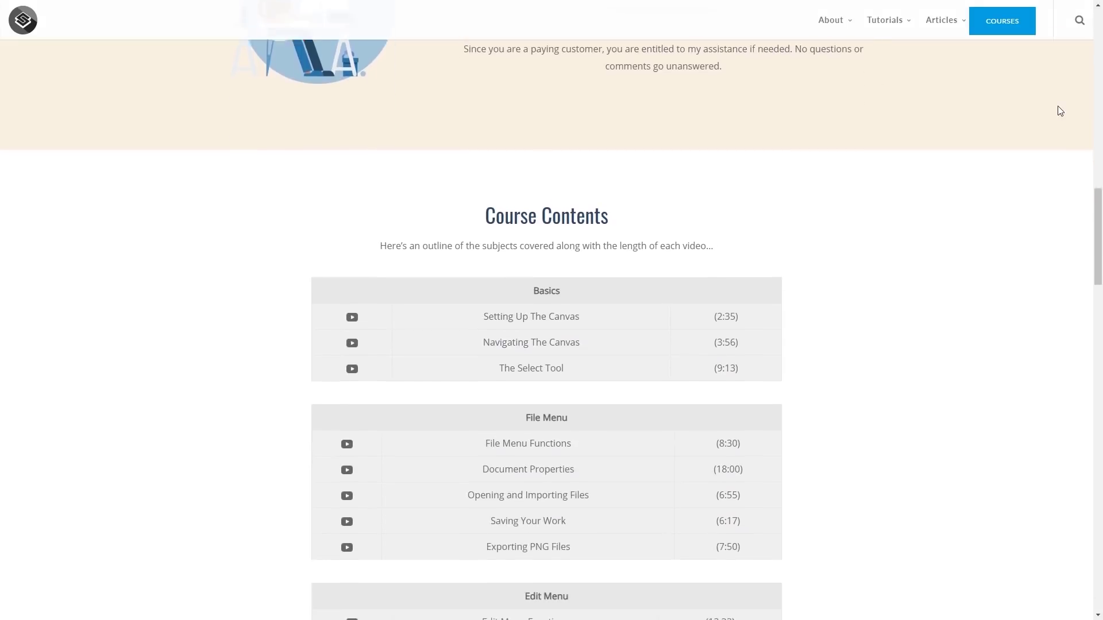
scroll(1060, 111, "down", 12)
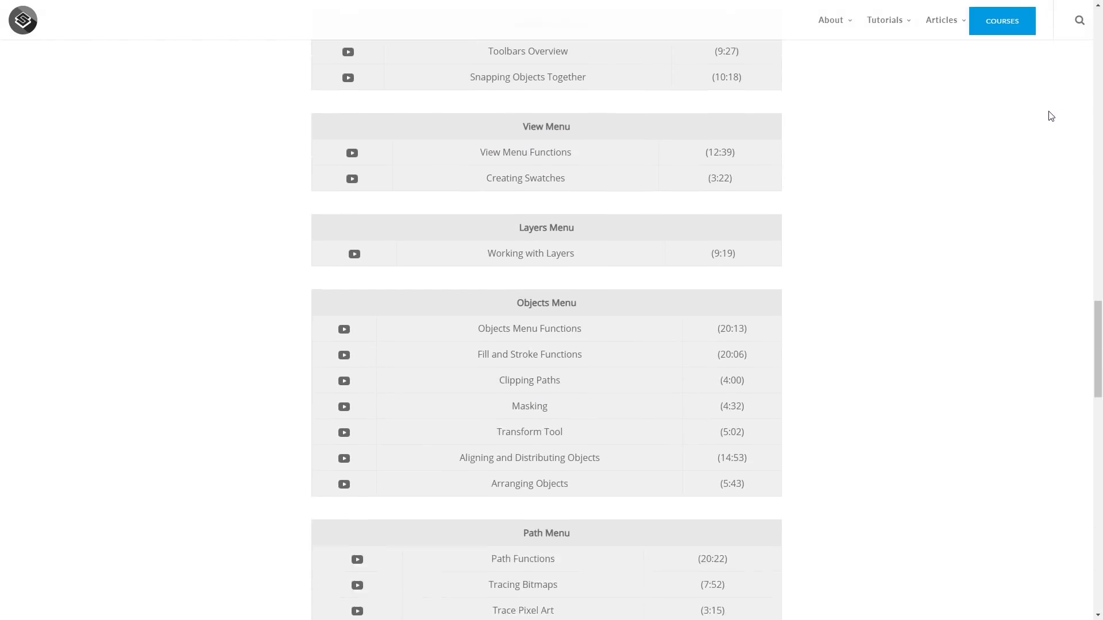
scroll(1051, 117, "down", 5)
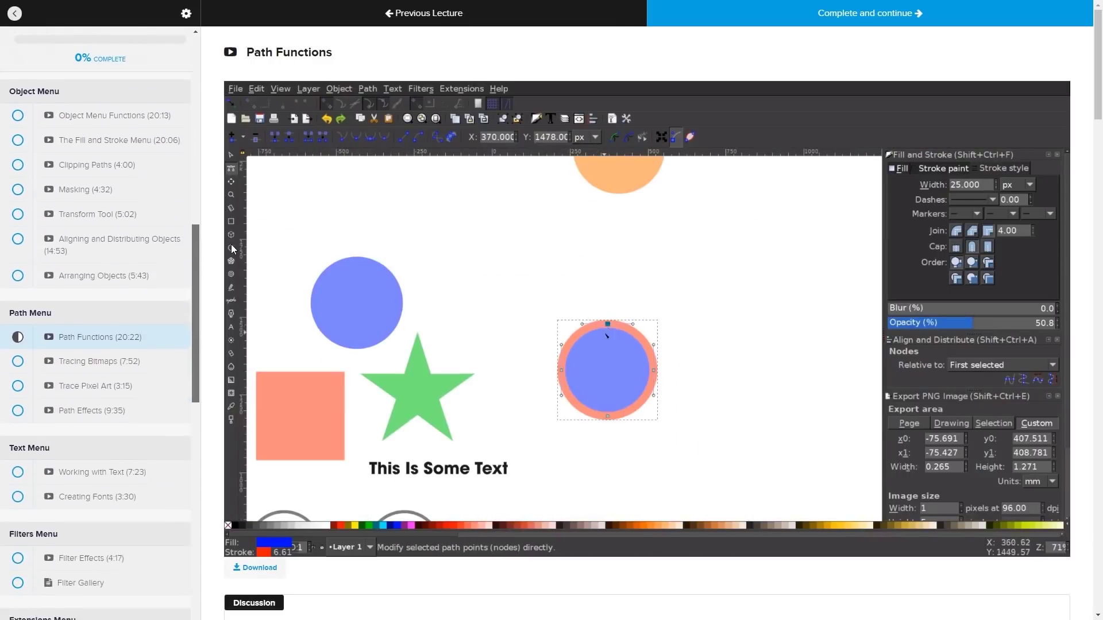
left_click_drag(231, 245, 236, 332)
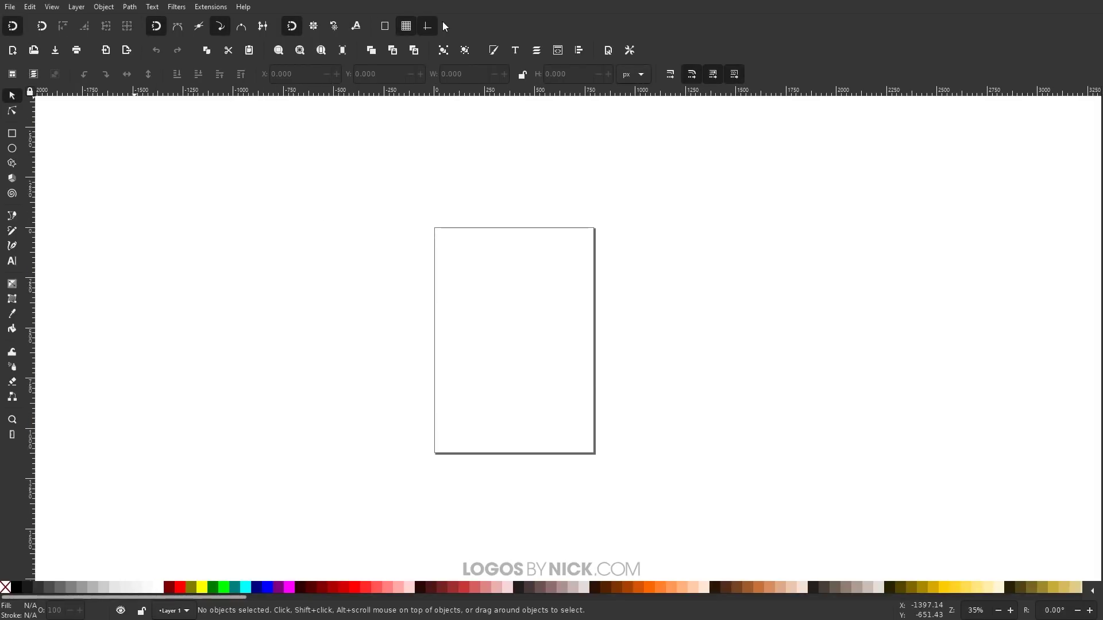
Step: Turn on snapping for cusp nodes and smooth nodes
left_click(21, 27)
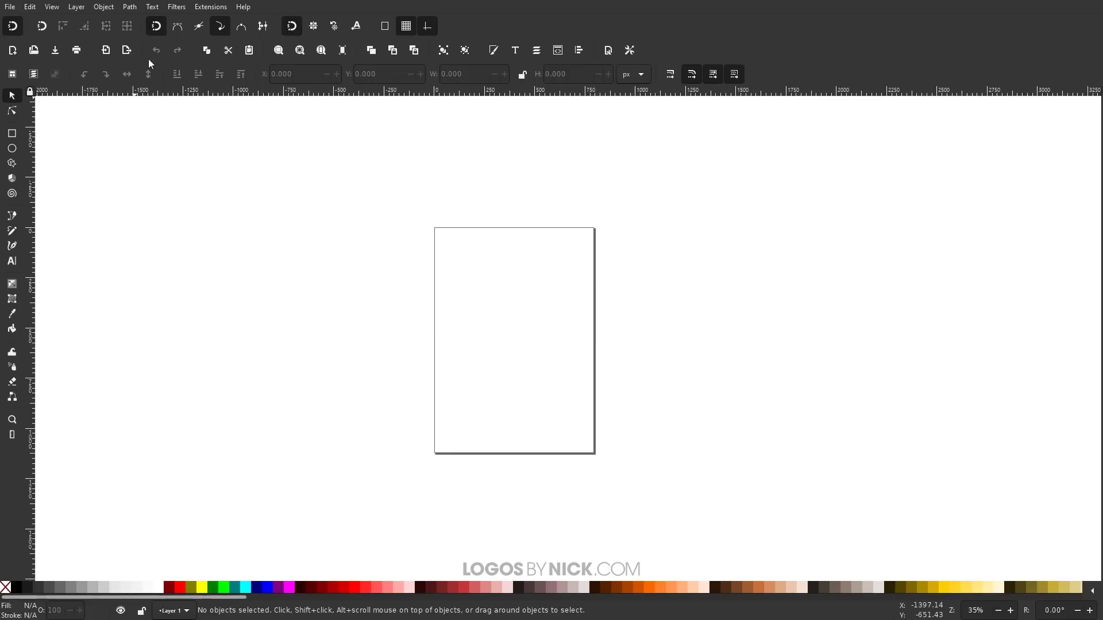
left_click(219, 28)
left_click(244, 27)
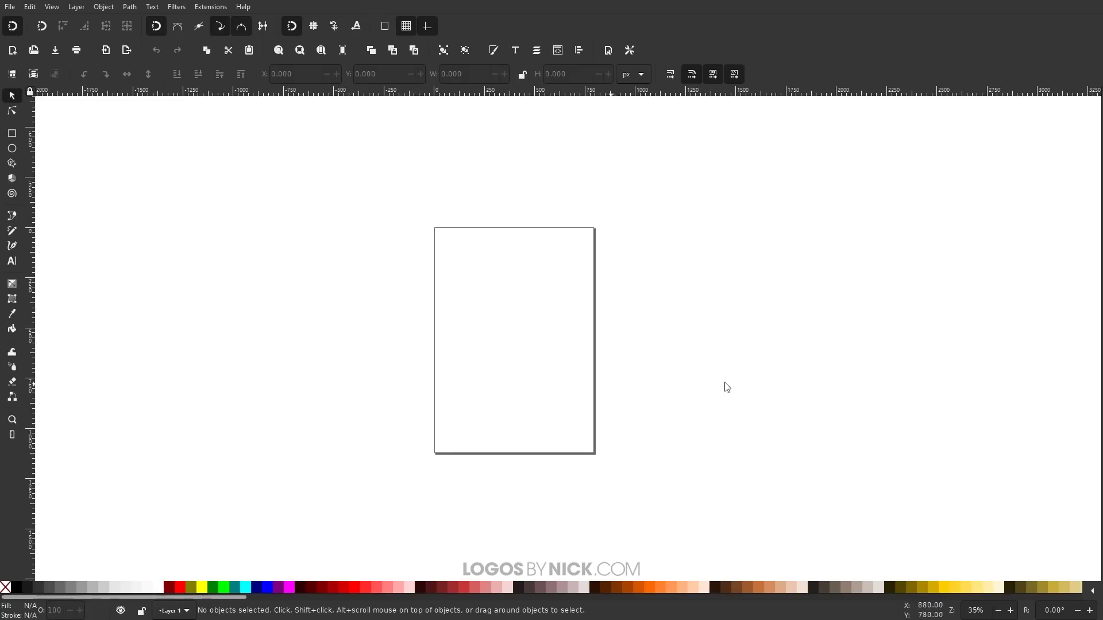
Step: Import vector-shark.svg from the vector-illustration folder as editable objects in the current document
left_click_drag(1102, 118, 760, 150)
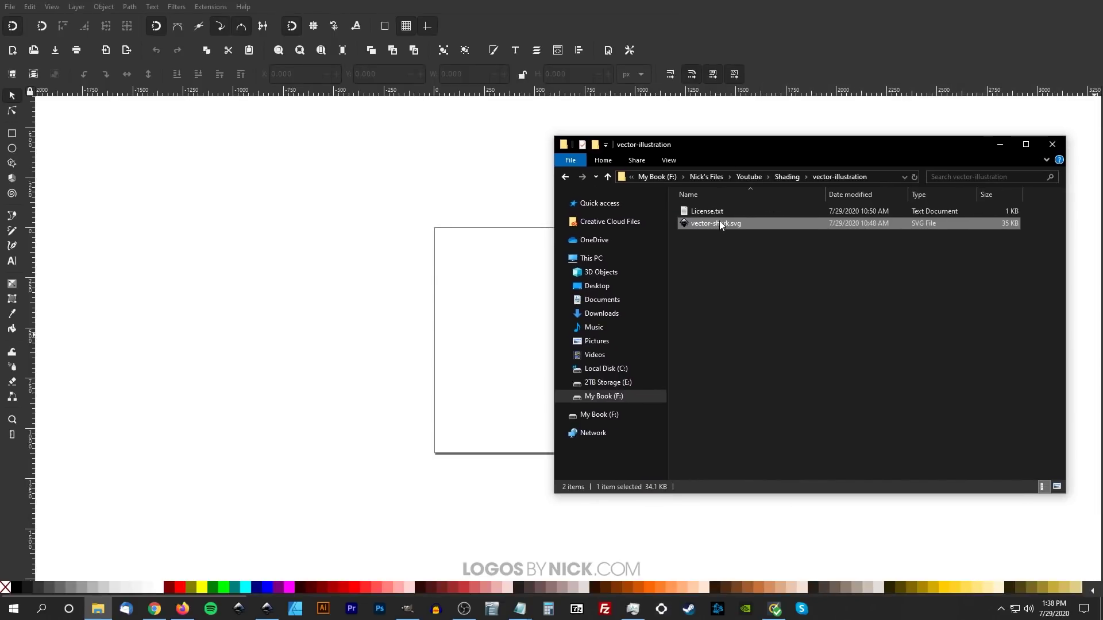
left_click_drag(719, 224, 310, 217)
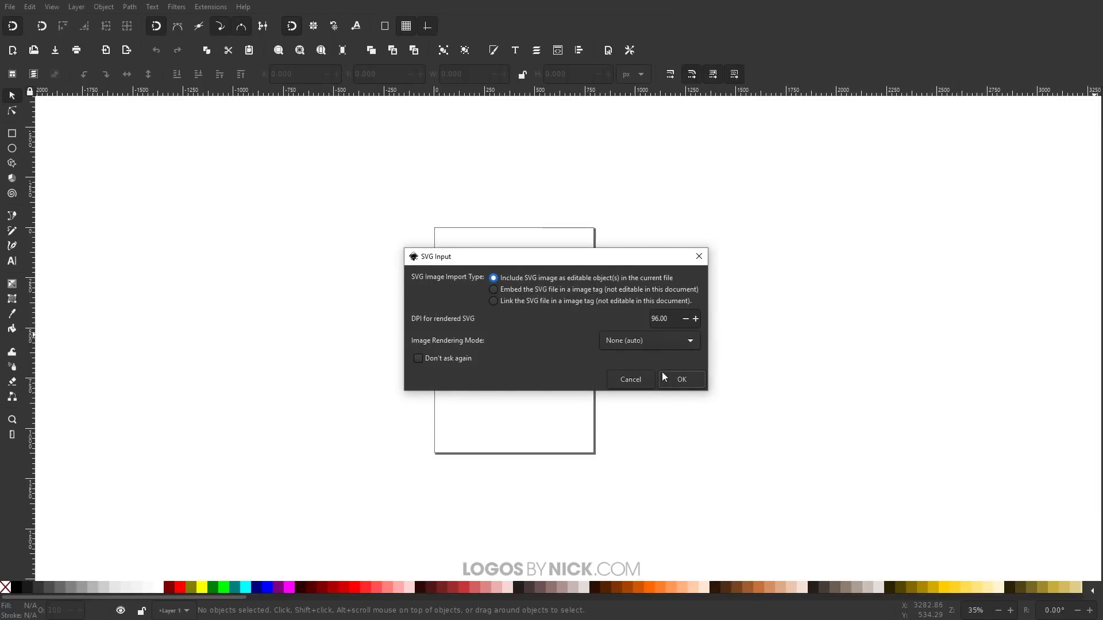
left_click(681, 379)
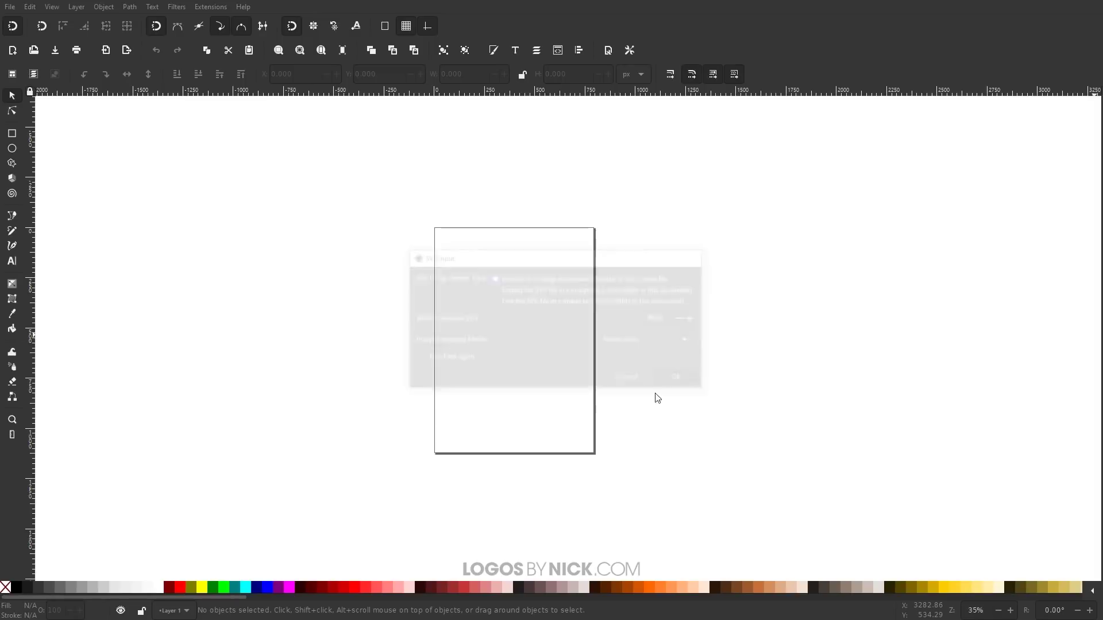
Step: Set the zoom to 1:1 and scale the shark group down proportionally to about 352 px wide
left_click_drag(281, 268, 536, 345)
left_click(52, 6)
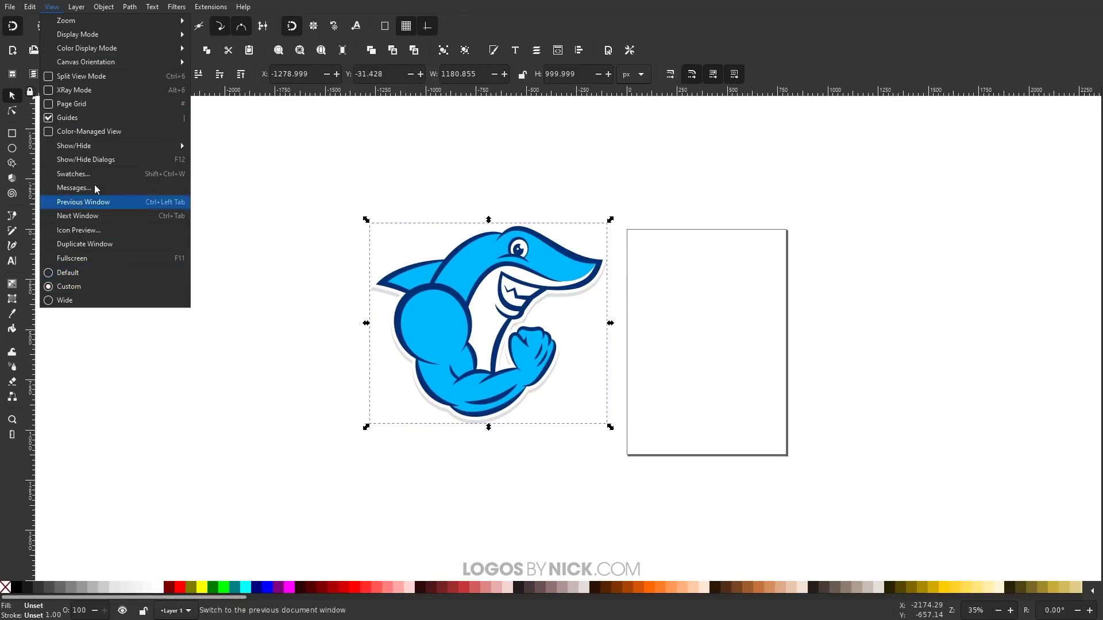
mouse_move(106, 23)
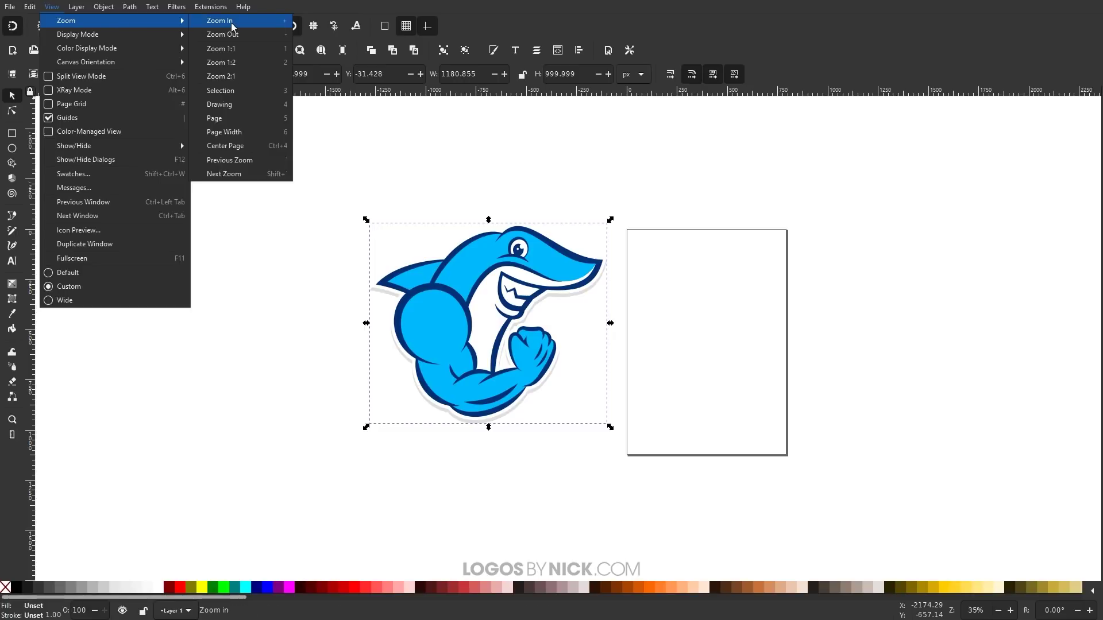
left_click(235, 47)
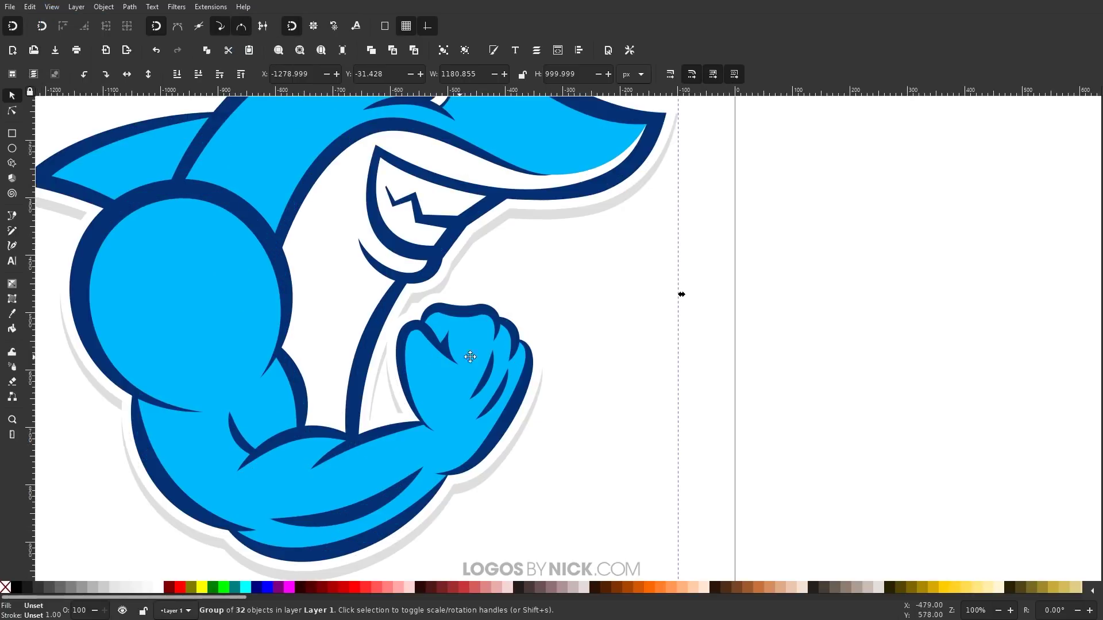
left_click_drag(462, 357, 668, 350)
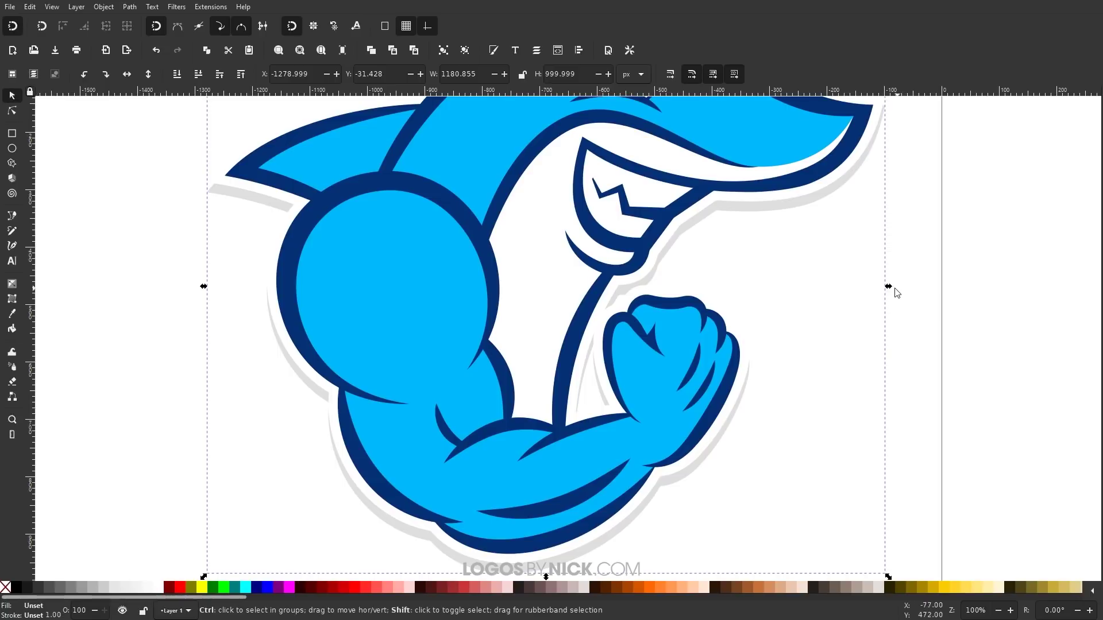
left_click_drag(888, 286, 652, 283)
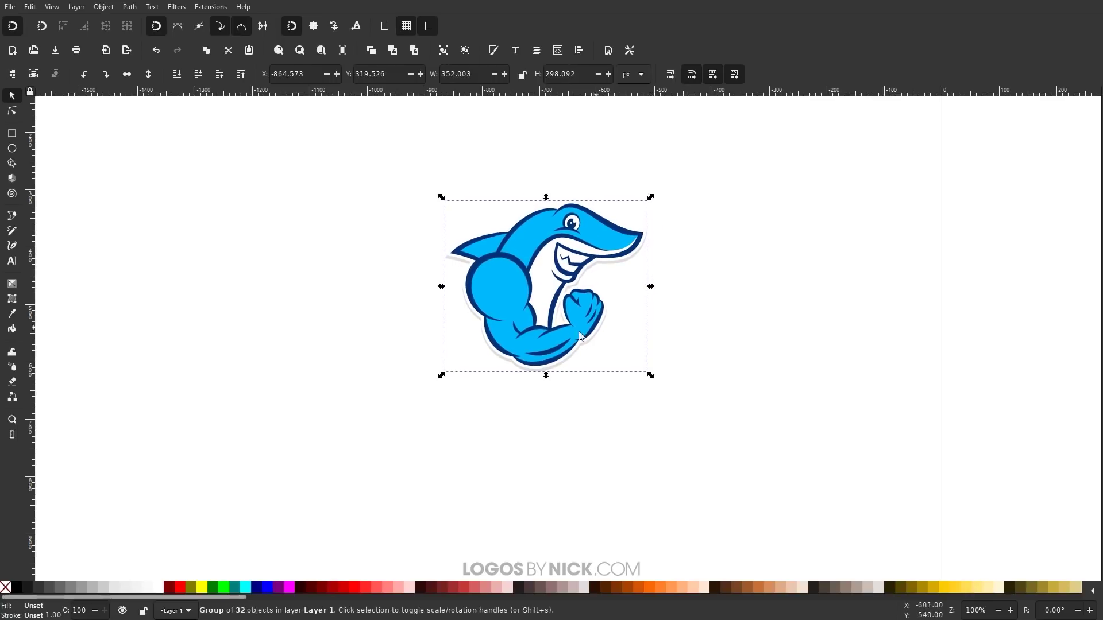
Step: Duplicate the shark group and place the selected one apart from the other, at about X -957, Y 434 px
left_click_drag(506, 324, 514, 388)
right_click(170, 215)
left_click(201, 287)
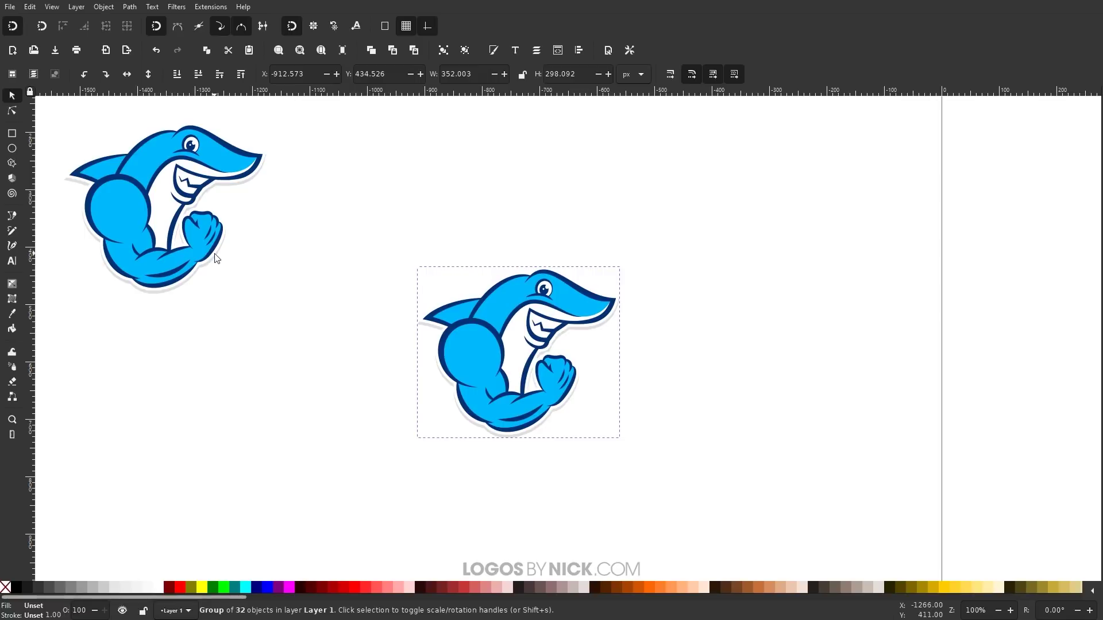
left_click_drag(529, 404, 502, 398)
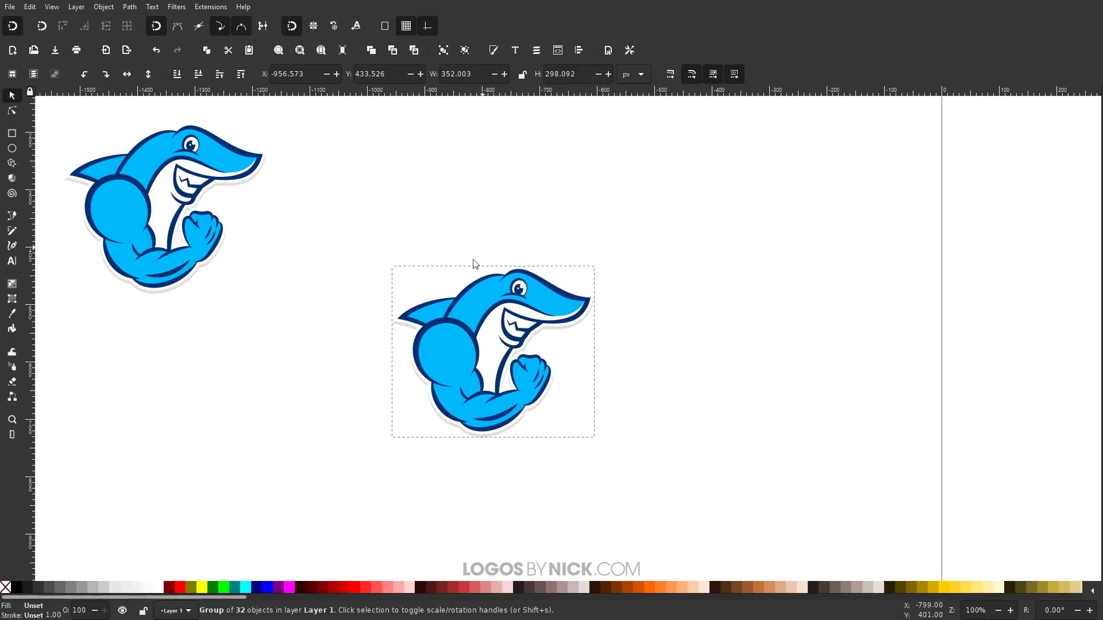
Step: Ungroup the lower shark completely into its individual objects and deselect them
left_click(466, 50)
left_click(467, 51)
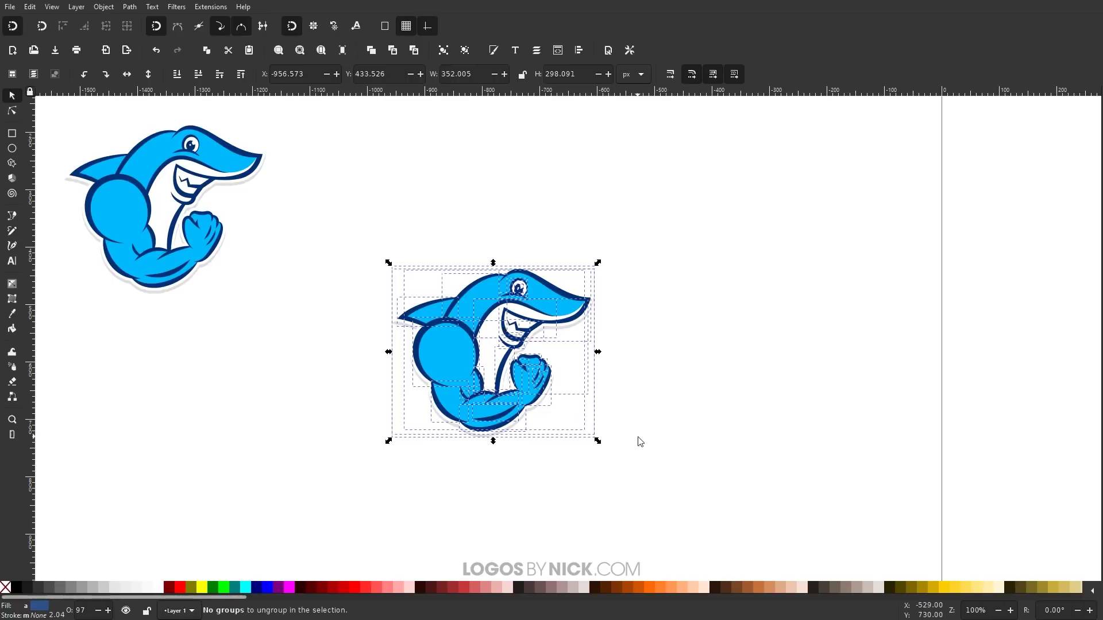
left_click(718, 435)
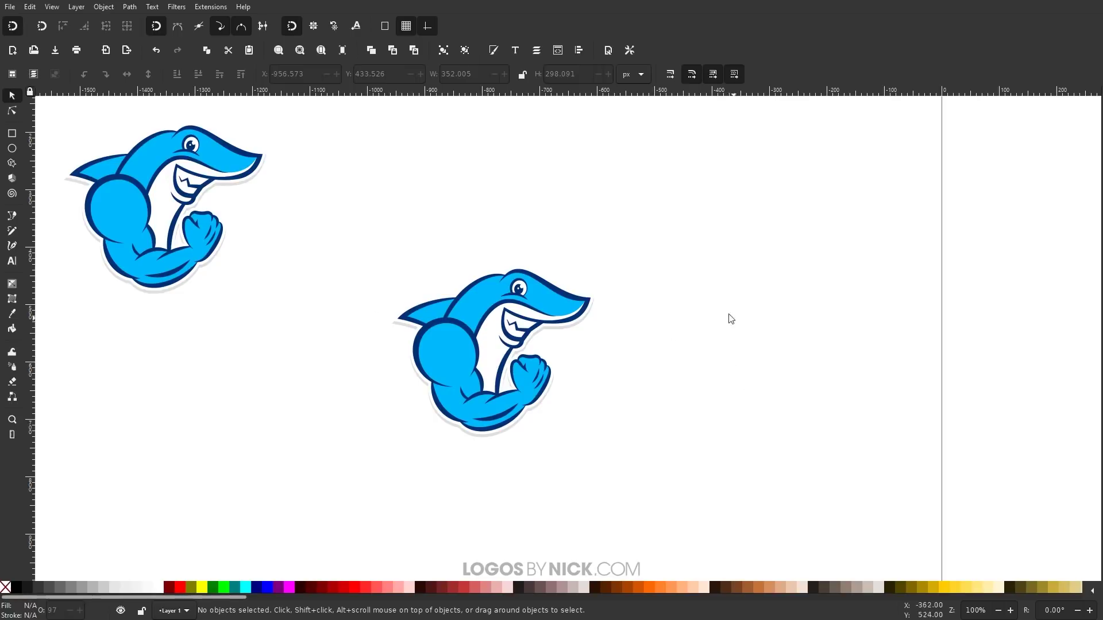
Step: Draw a straight-segment Bezier path from the crease behind the eye down to the shoulder outline and partway up the back outline
left_click_drag(684, 310, 748, 399)
scroll(484, 329, "up", 4)
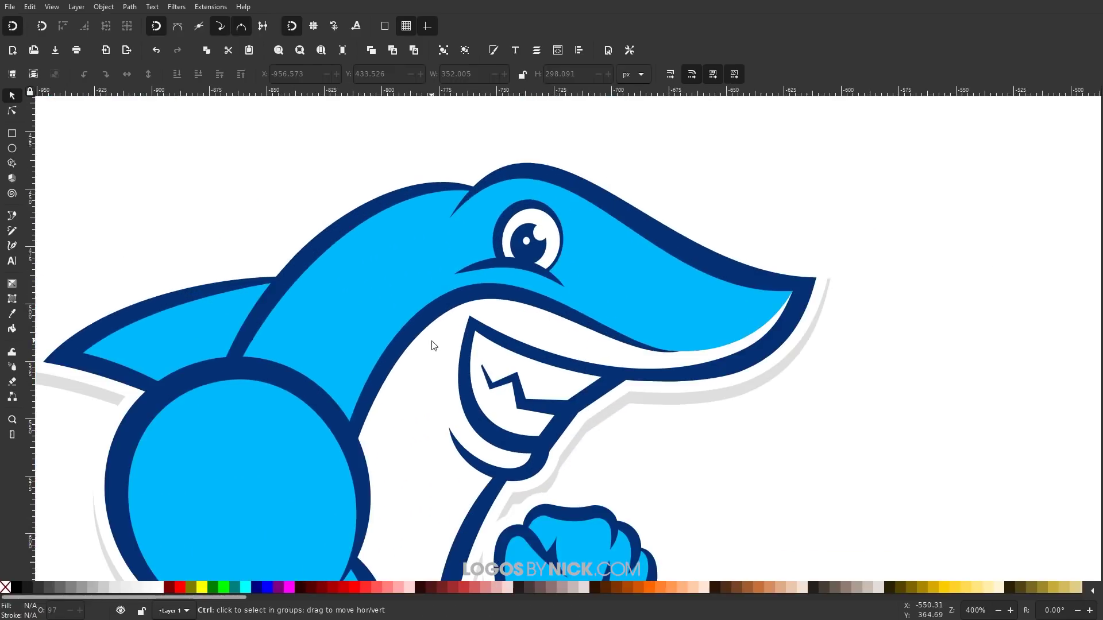
left_click_drag(385, 318, 493, 371)
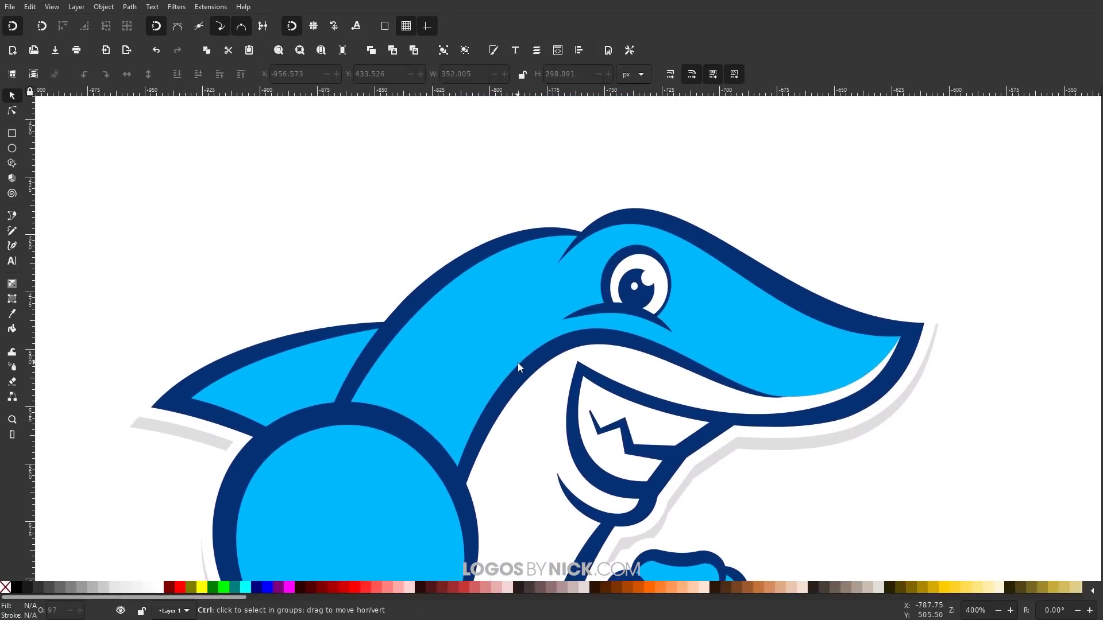
scroll(519, 362, "up", 1)
left_click_drag(602, 298, 550, 291)
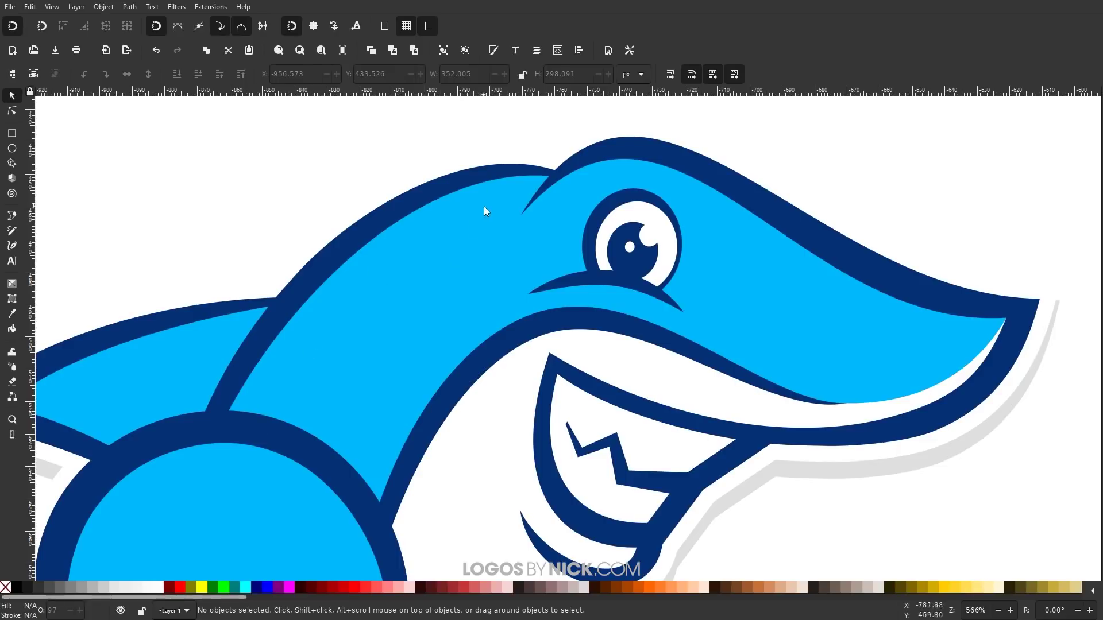
left_click(15, 215)
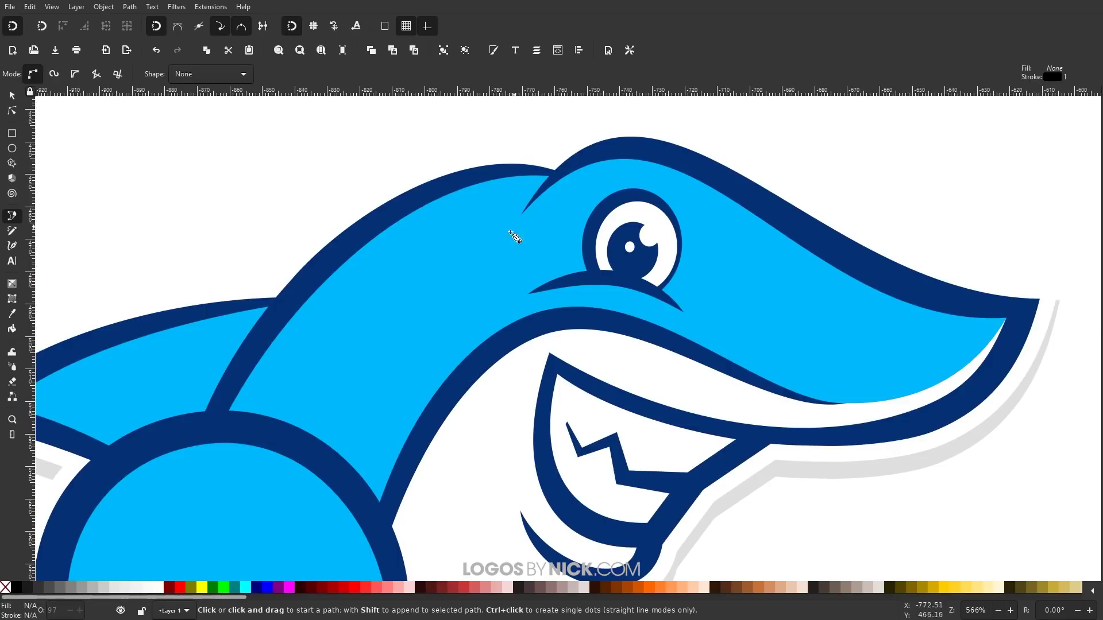
left_click(521, 215)
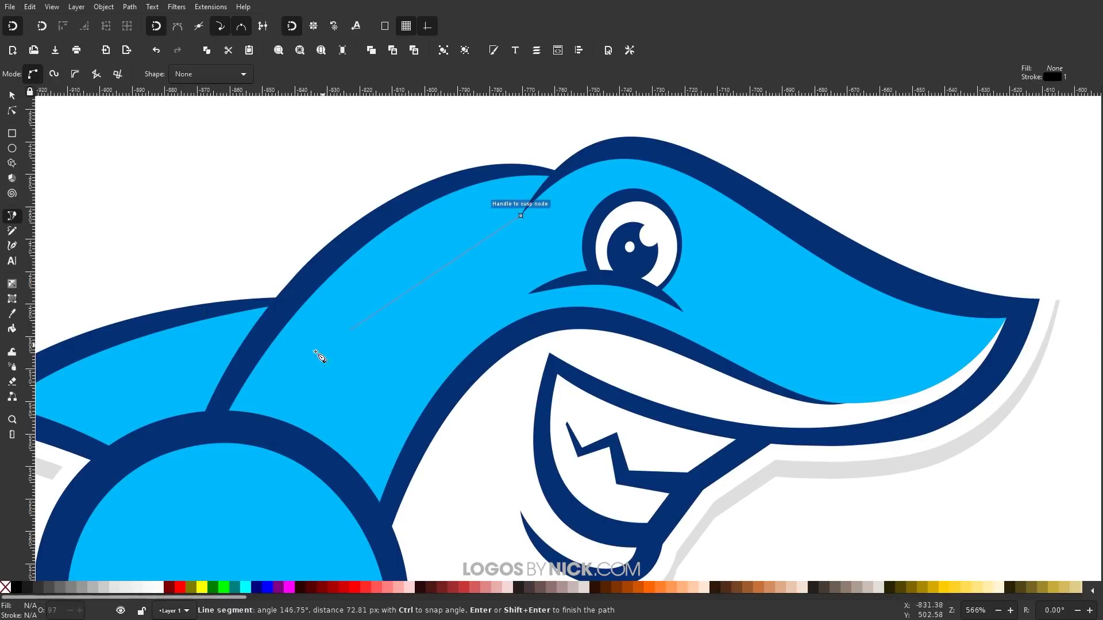
left_click(304, 442)
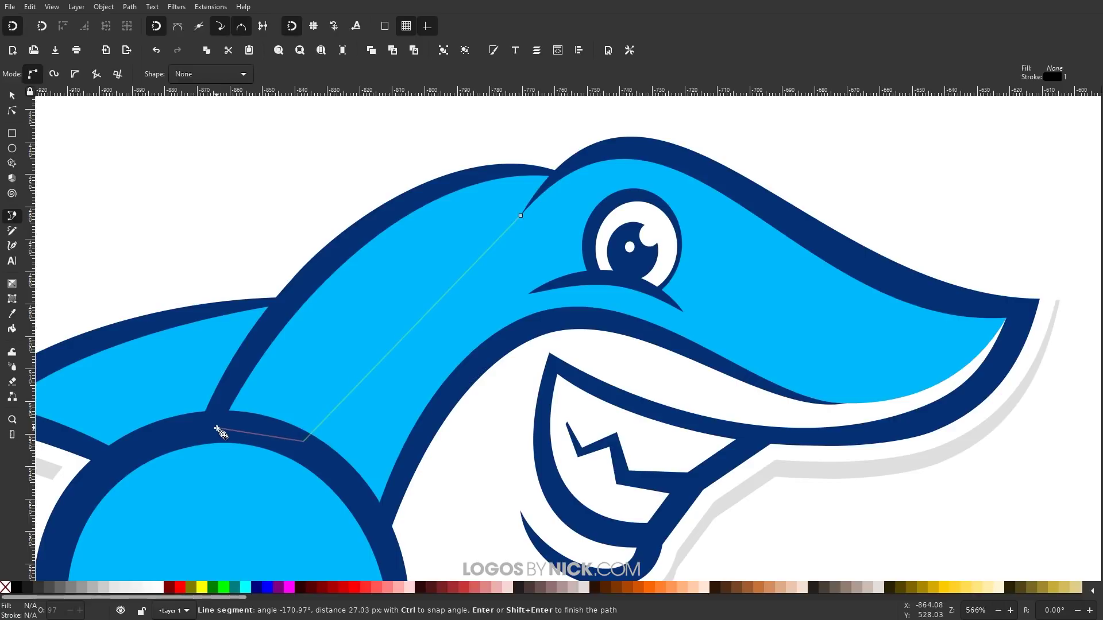
left_click(220, 426)
left_click(228, 397)
left_click(283, 302)
left_click(331, 250)
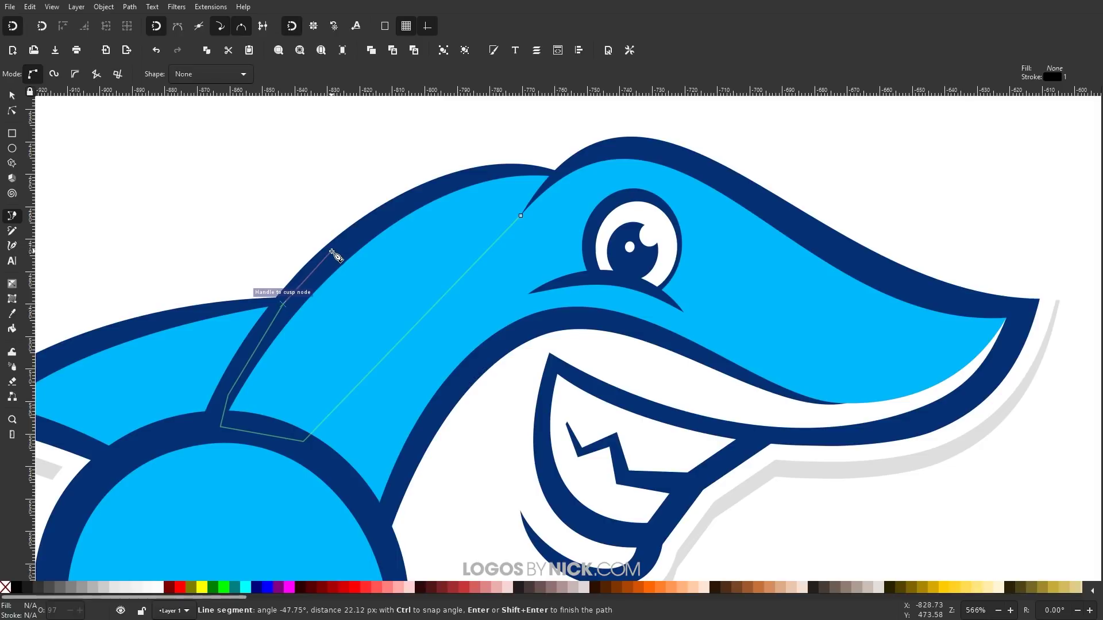
left_click(380, 219)
double_click(415, 192)
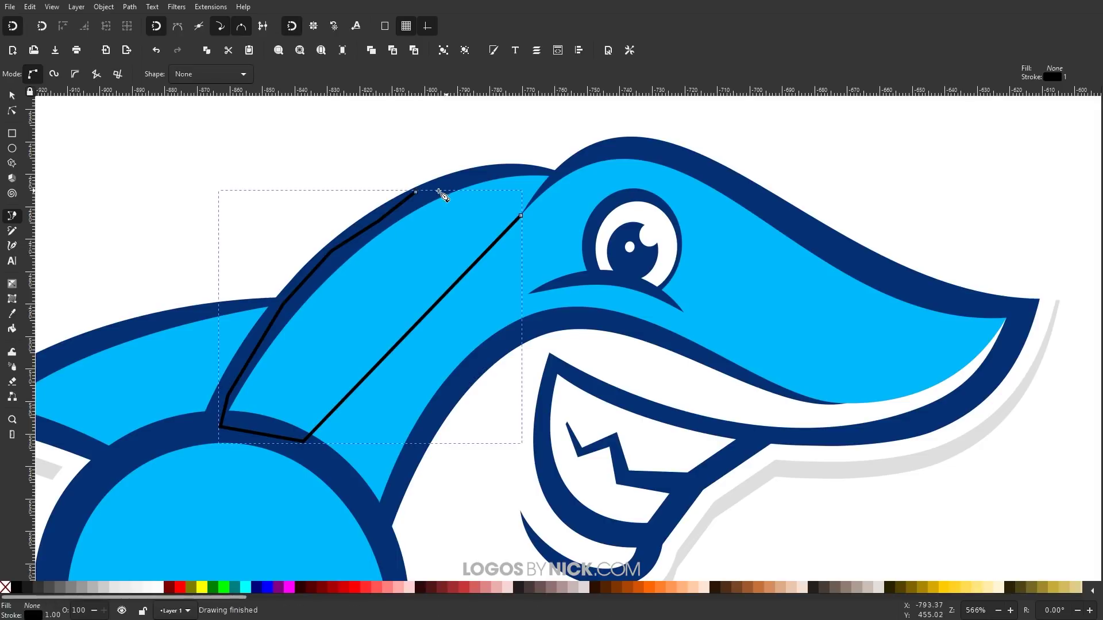
Step: Continue the path along the upper back outline to the head crease and close it at its starting node
left_click(417, 192)
scroll(468, 179, "up", 3)
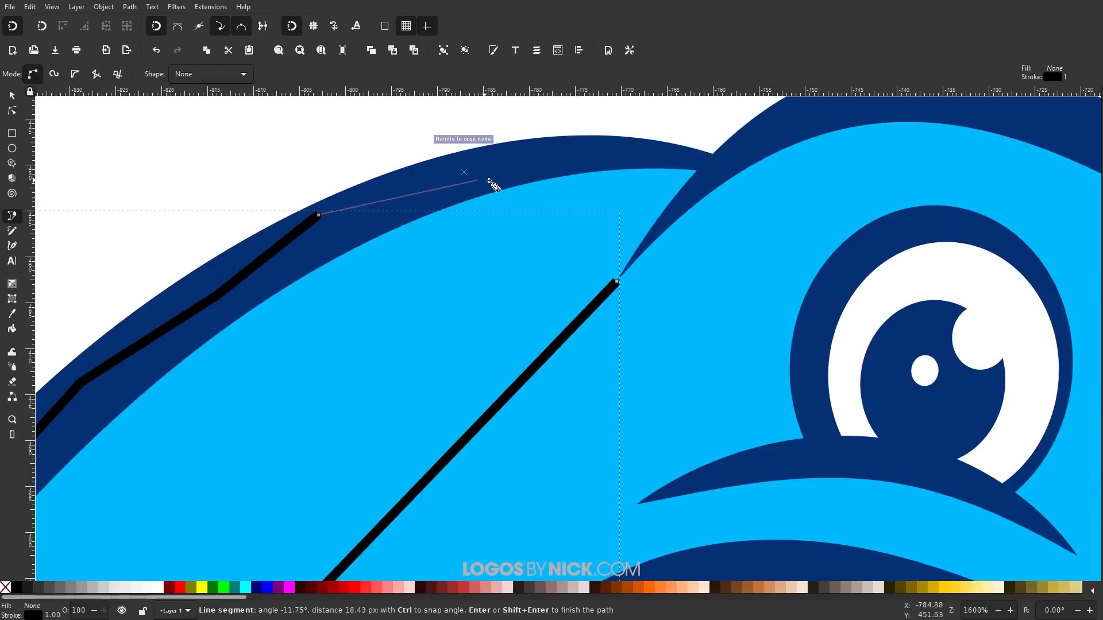
left_click(672, 151)
left_click(714, 165)
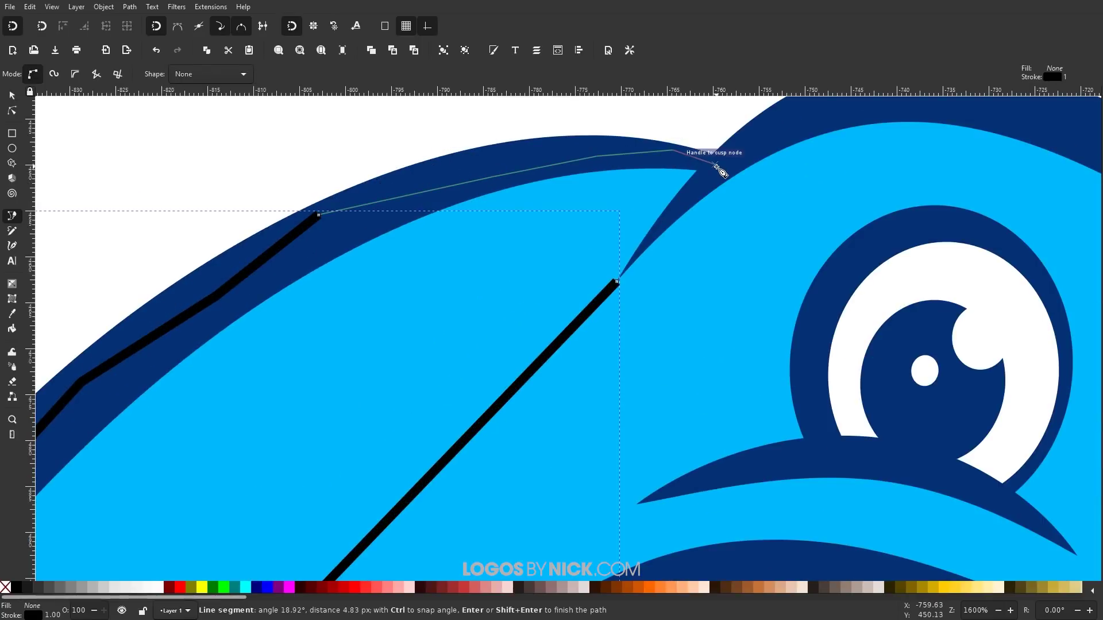
left_click(618, 282)
scroll(618, 283, "down", 3)
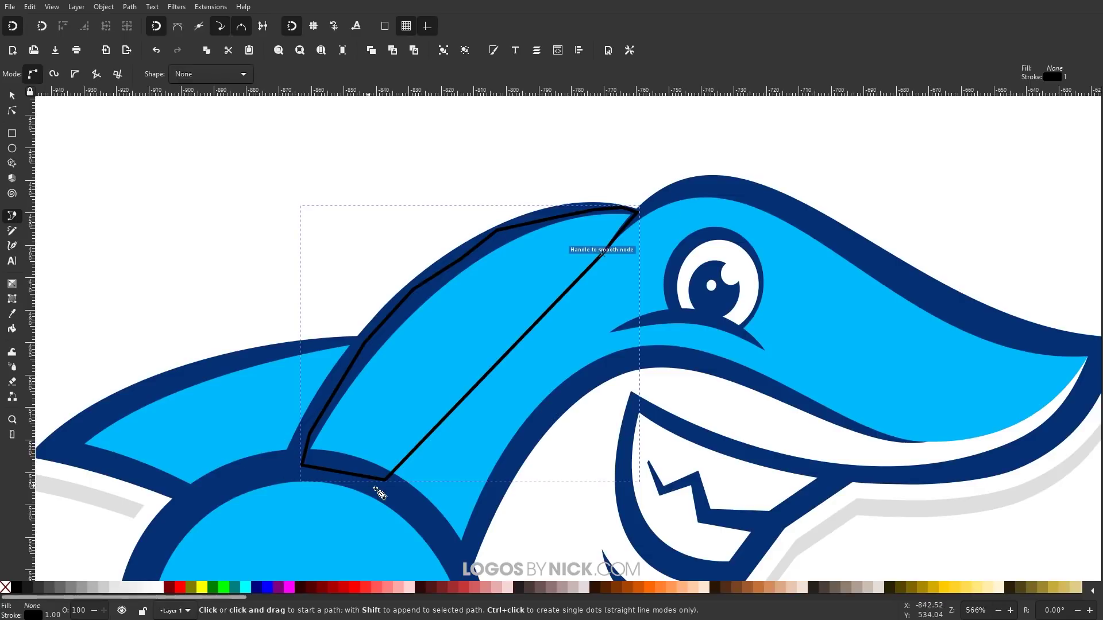
Step: Show the Fill and Stroke settings and fill the closed shape with the blue 00bafc sampled from the shark's head
left_click_drag(641, 355, 535, 339)
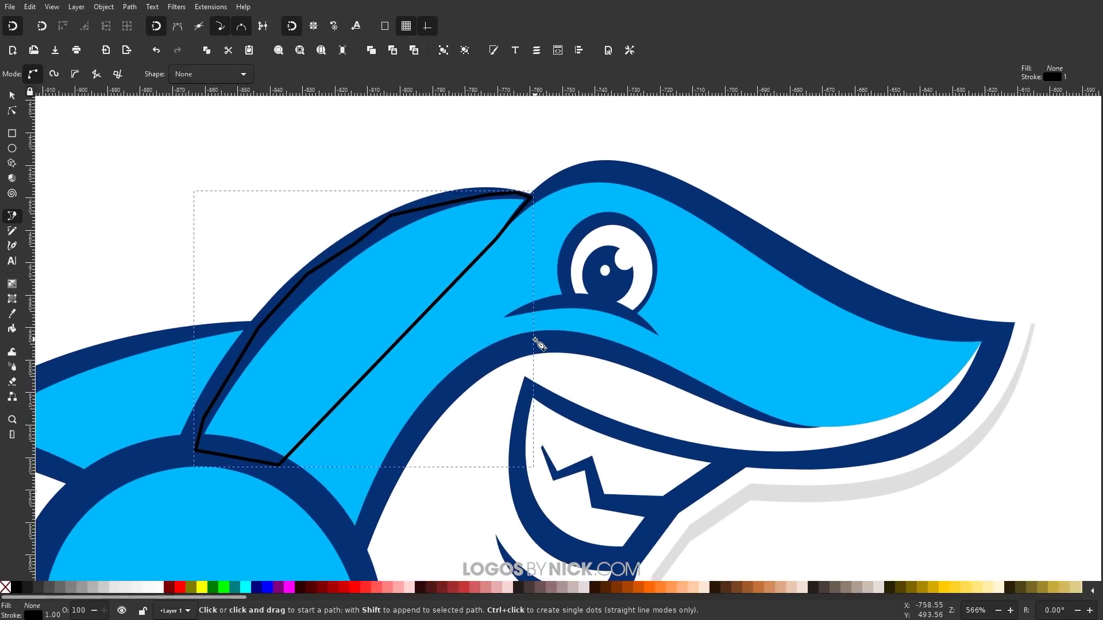
left_click(493, 50)
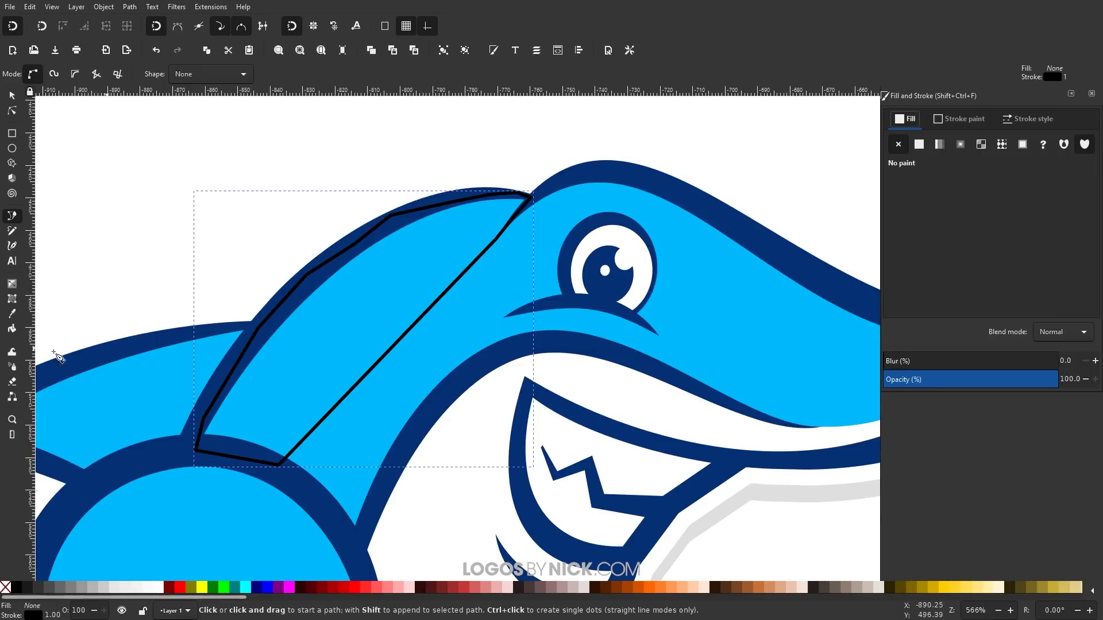
left_click(17, 317)
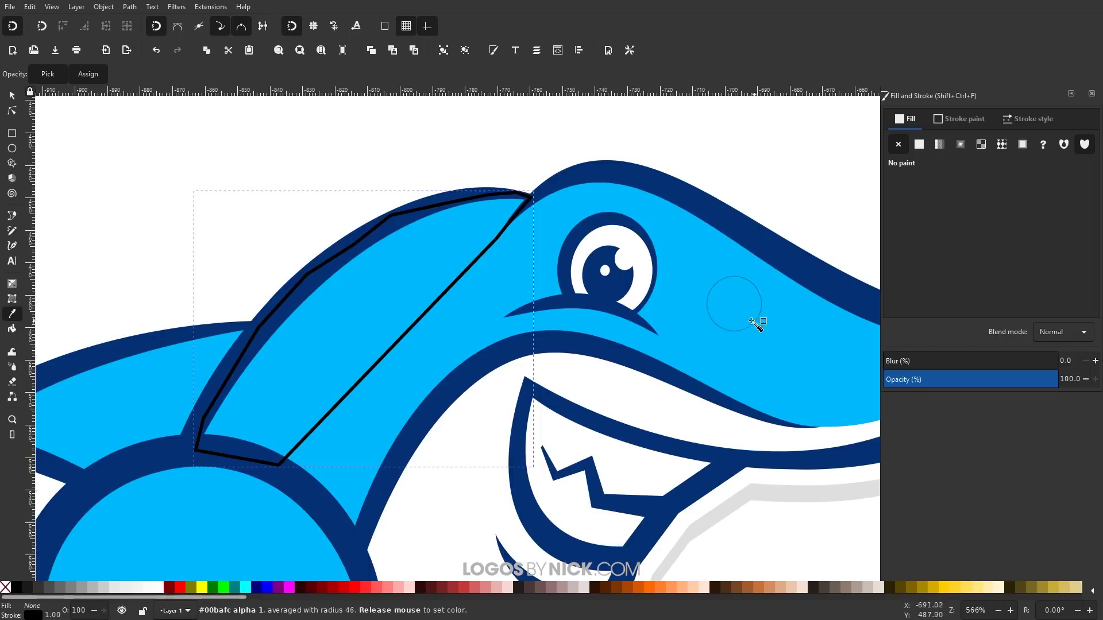
left_click(735, 303)
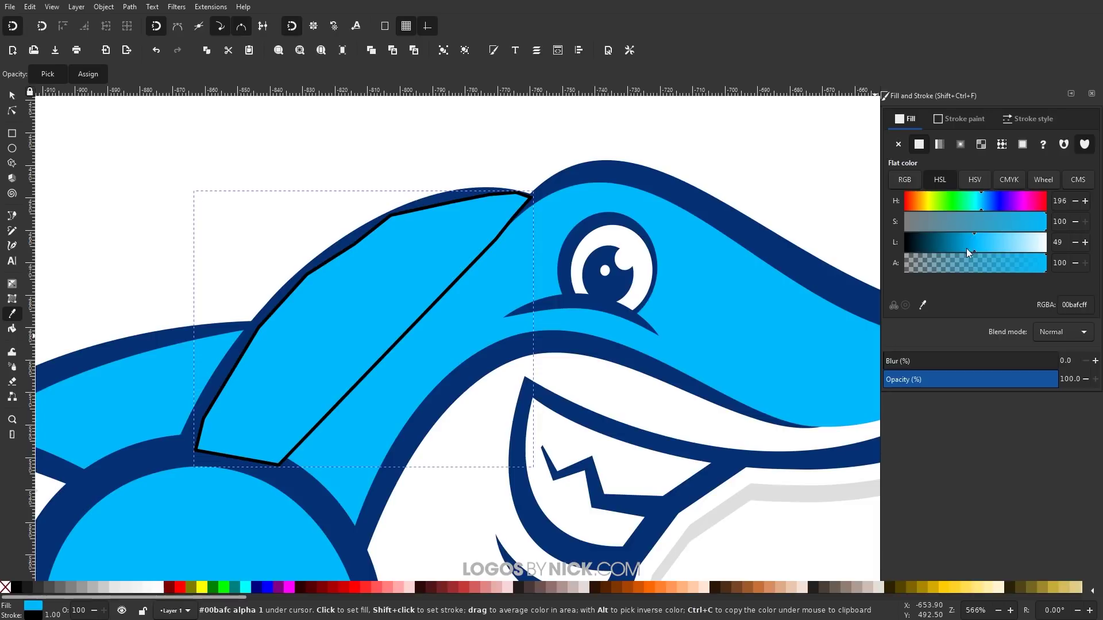
Step: Darken the back shadow's fill to hue 199 and lightness 36, and remove its black stroke
left_click_drag(973, 242, 956, 240)
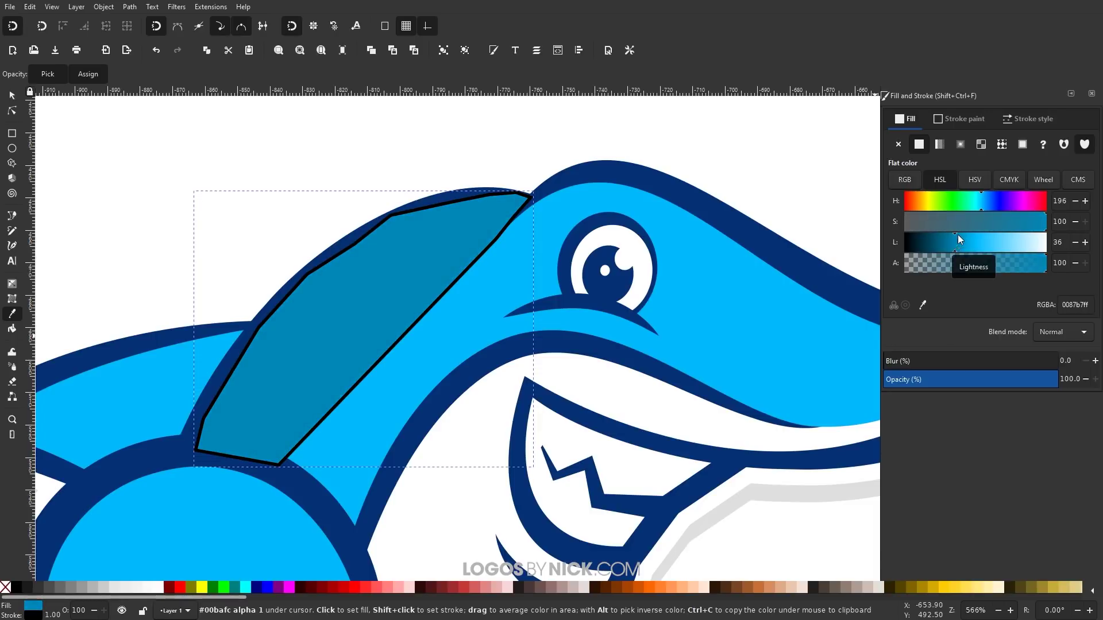
left_click(981, 199)
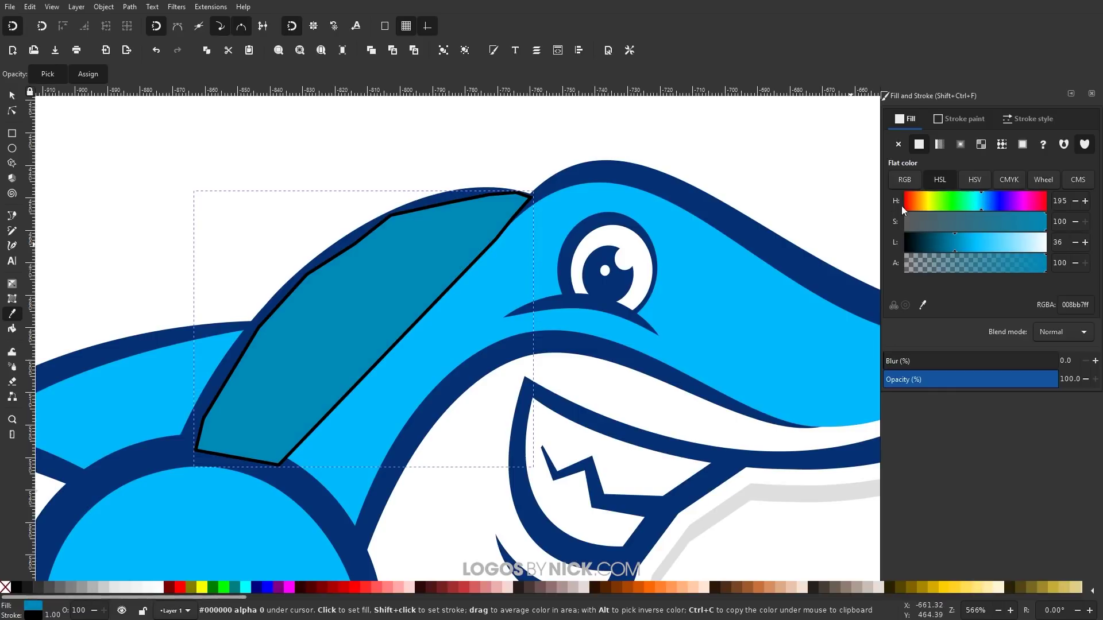
left_click_drag(982, 198, 983, 199)
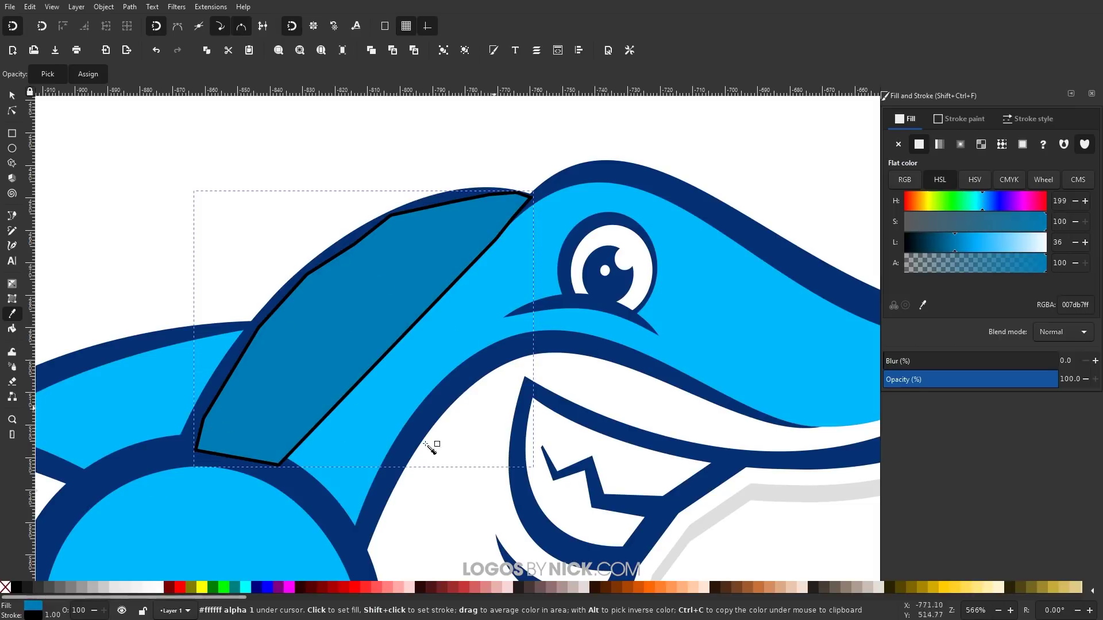
left_click(4, 588, "shift")
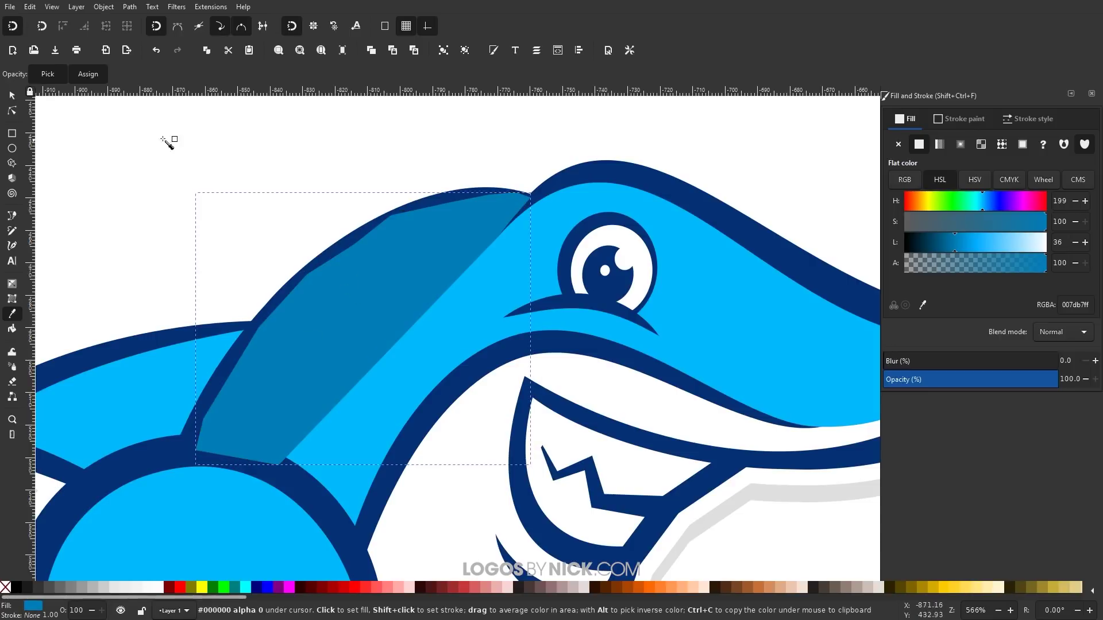
Step: Lower the back shadow in the stacking order until it sits beneath the navy outlines but above the light blue body
left_click(13, 94)
left_click_drag(446, 288, 469, 283)
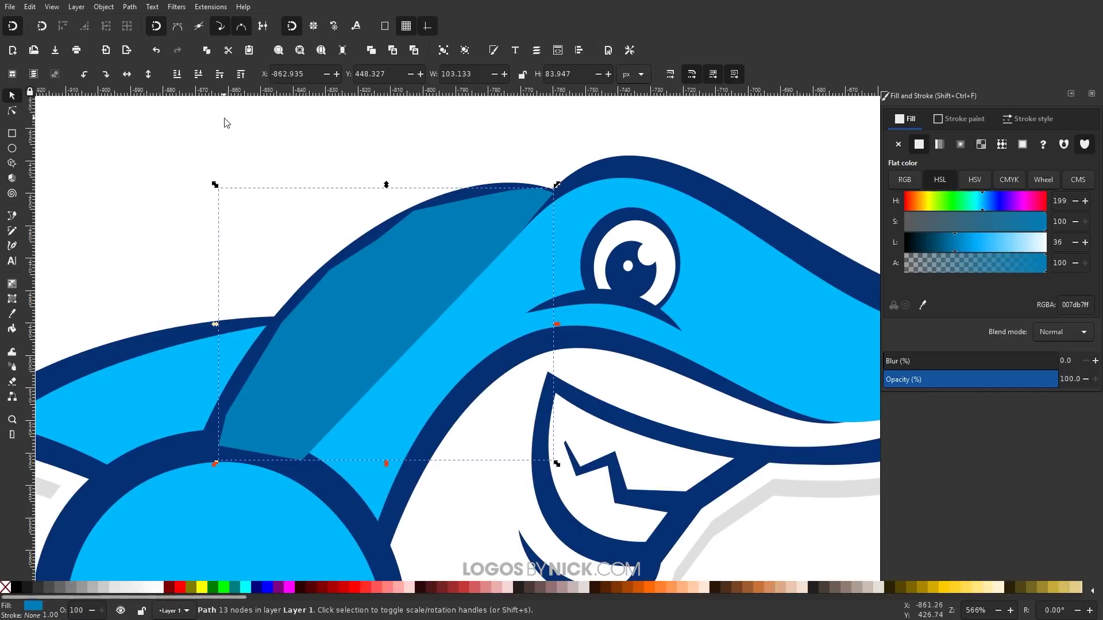
left_click(198, 75)
left_click(198, 75)
left_click(198, 75)
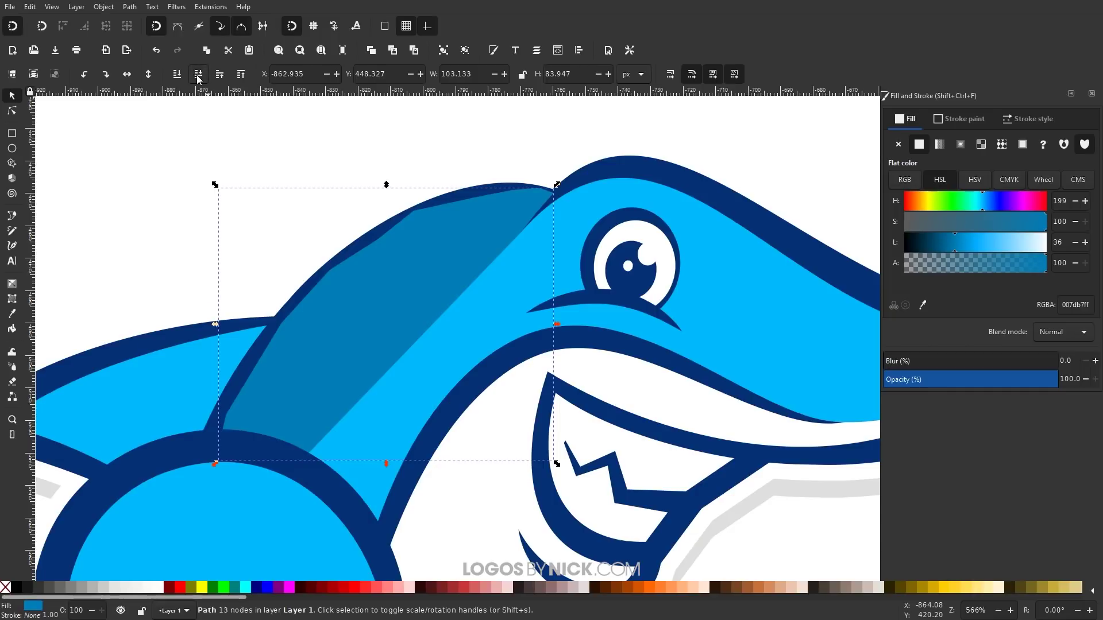
left_click(197, 77)
left_click(198, 76)
left_click_drag(444, 247, 469, 277)
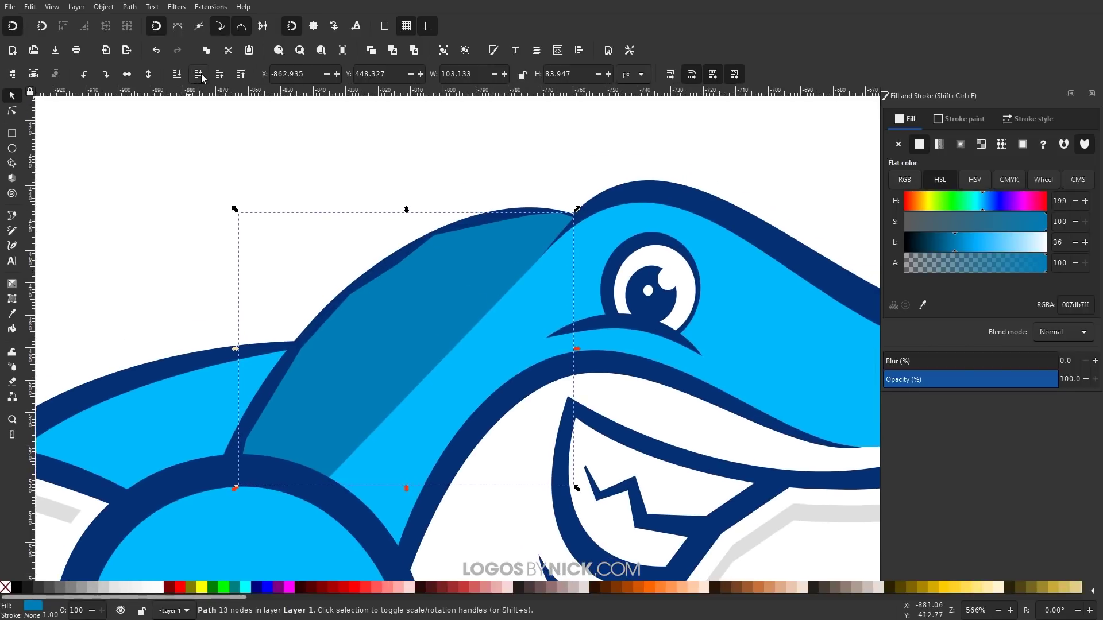
left_click_drag(393, 283, 395, 294)
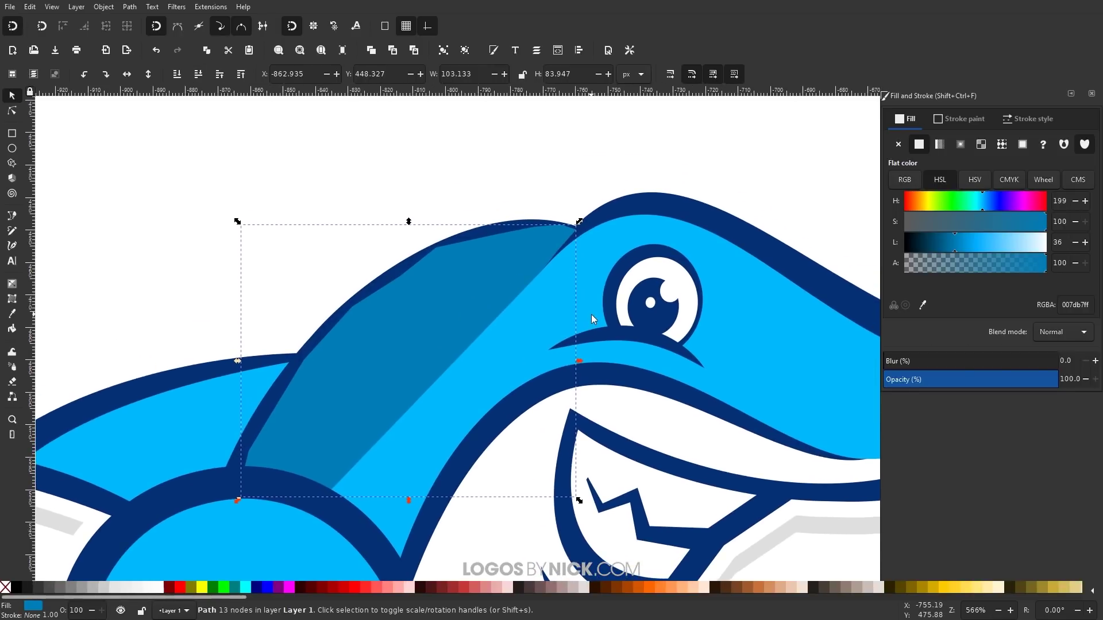
key("Page_Down")
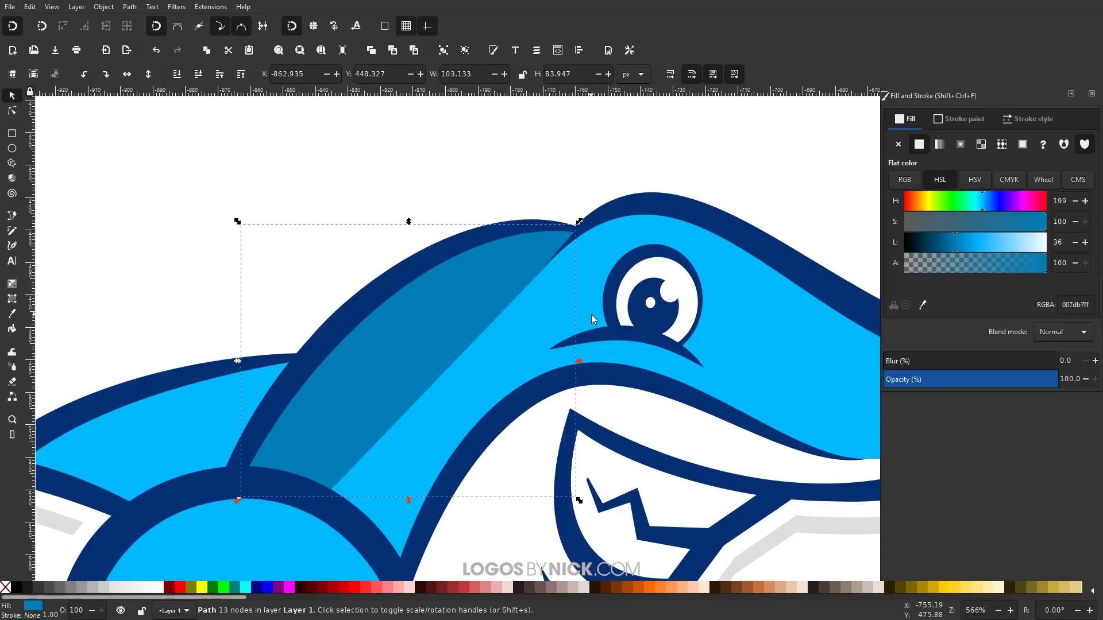
key("Page_Down")
key("Page_Down")
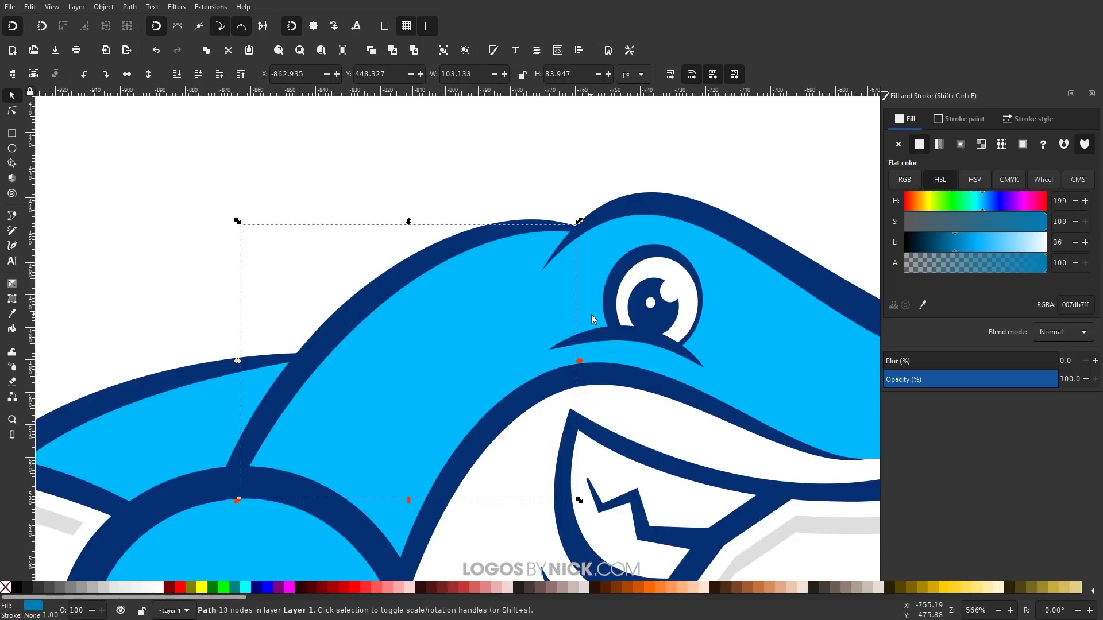
key("Page_Up")
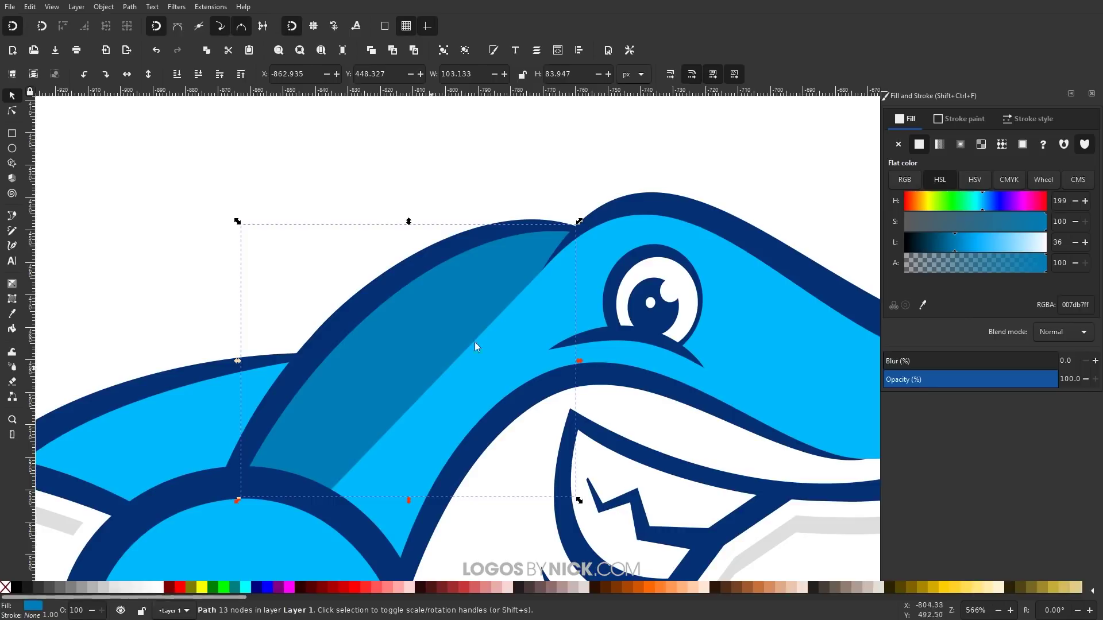
Step: Bend the back shadow's straight lower edge into a curve that follows the back outline, and deselect the shape
left_click(16, 113)
key("Page_Down")
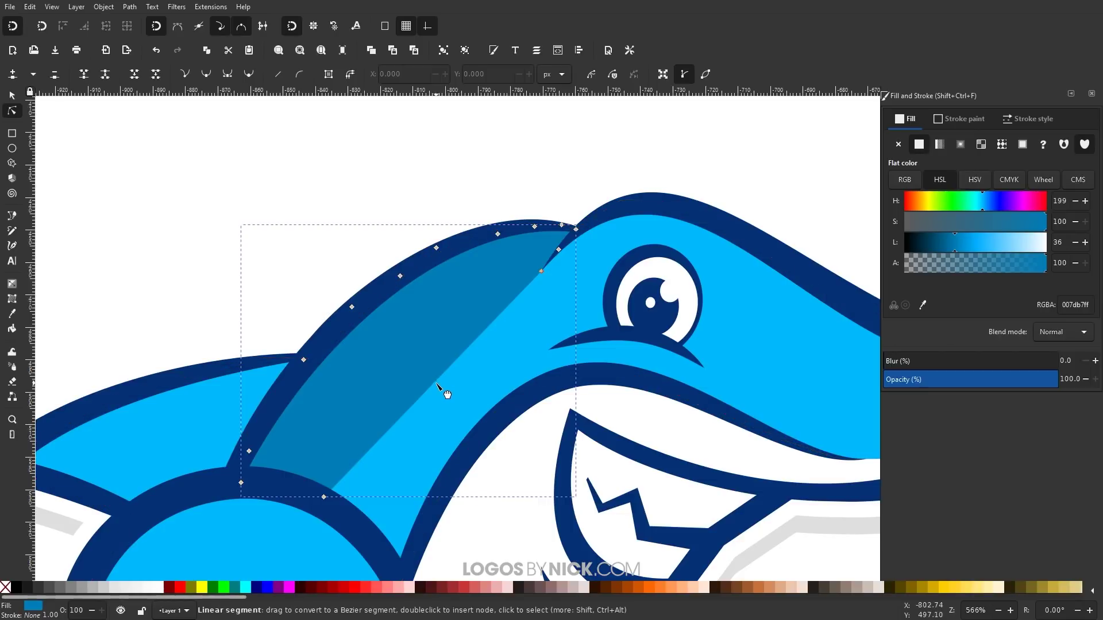
left_click_drag(437, 384, 438, 340)
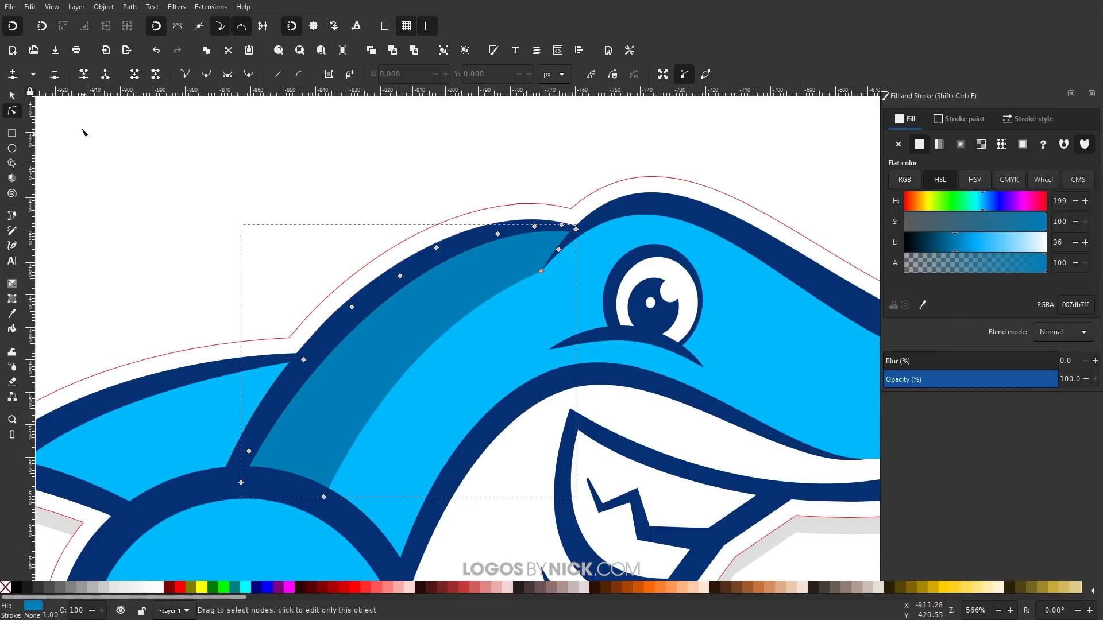
left_click(12, 95)
scroll(421, 374, "down", 4)
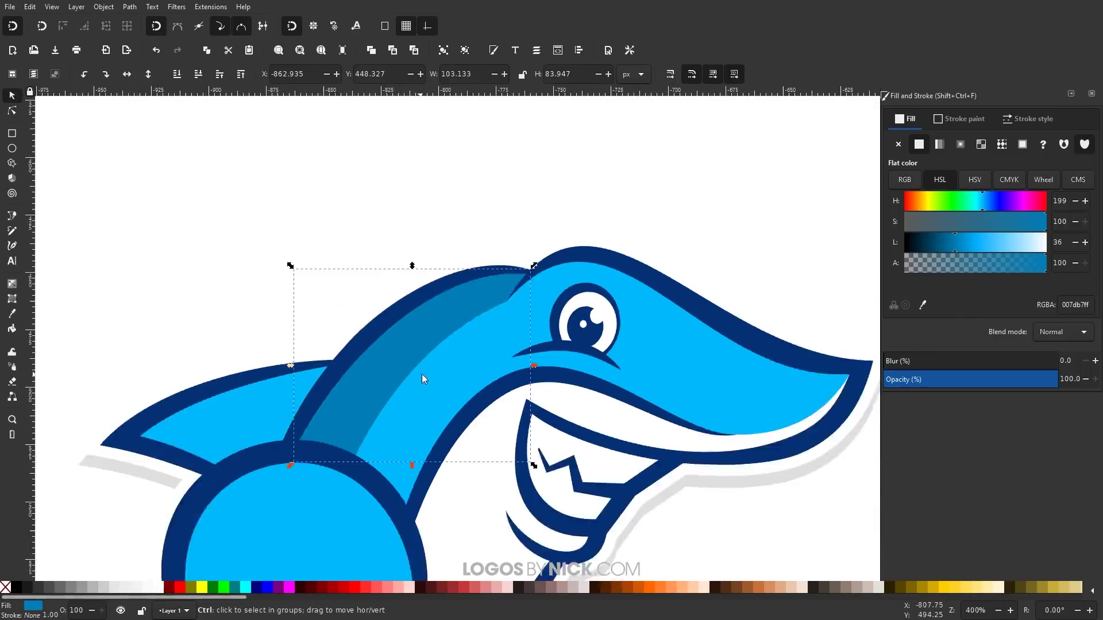
left_click(424, 307)
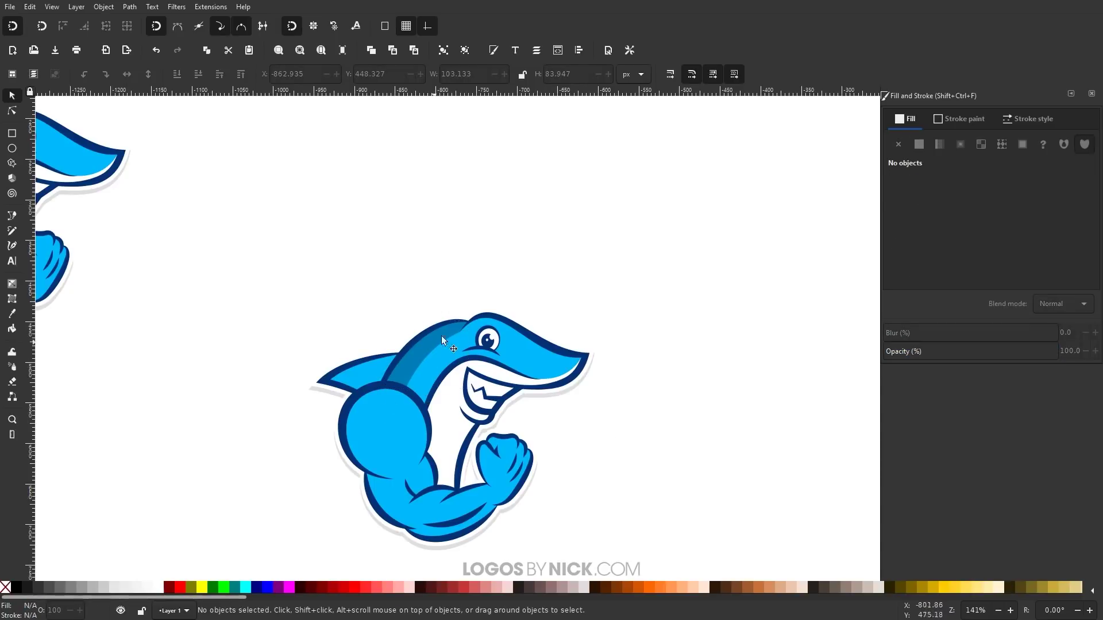
Step: Set the back shadow's fill lightness to 40 and deselect it
scroll(395, 383, "up", 2)
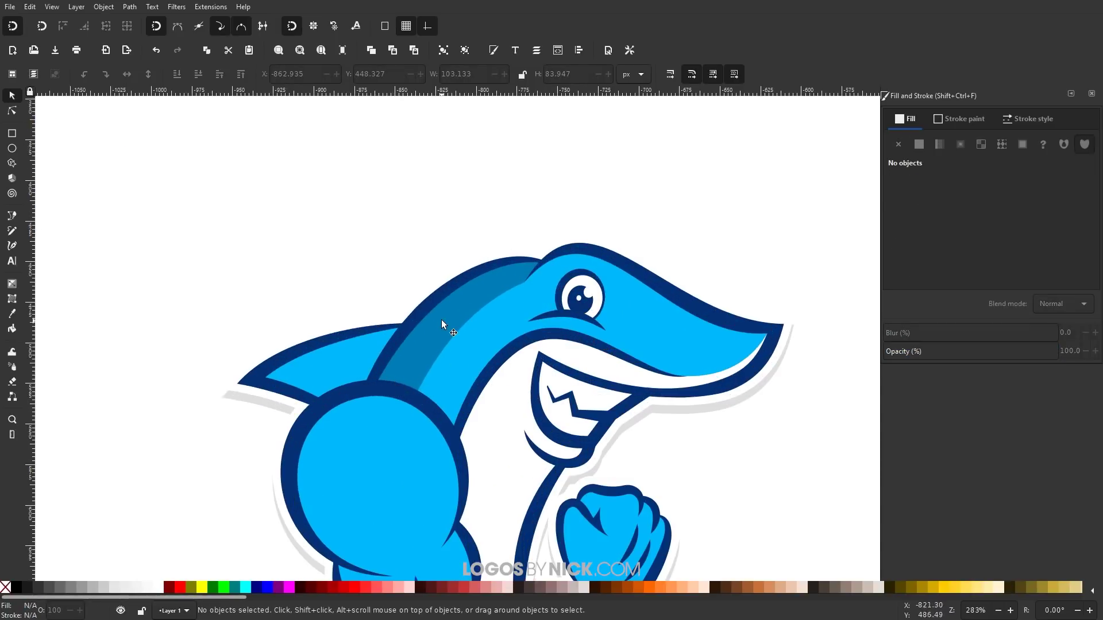
left_click(445, 322)
scroll(448, 324, "up", 1)
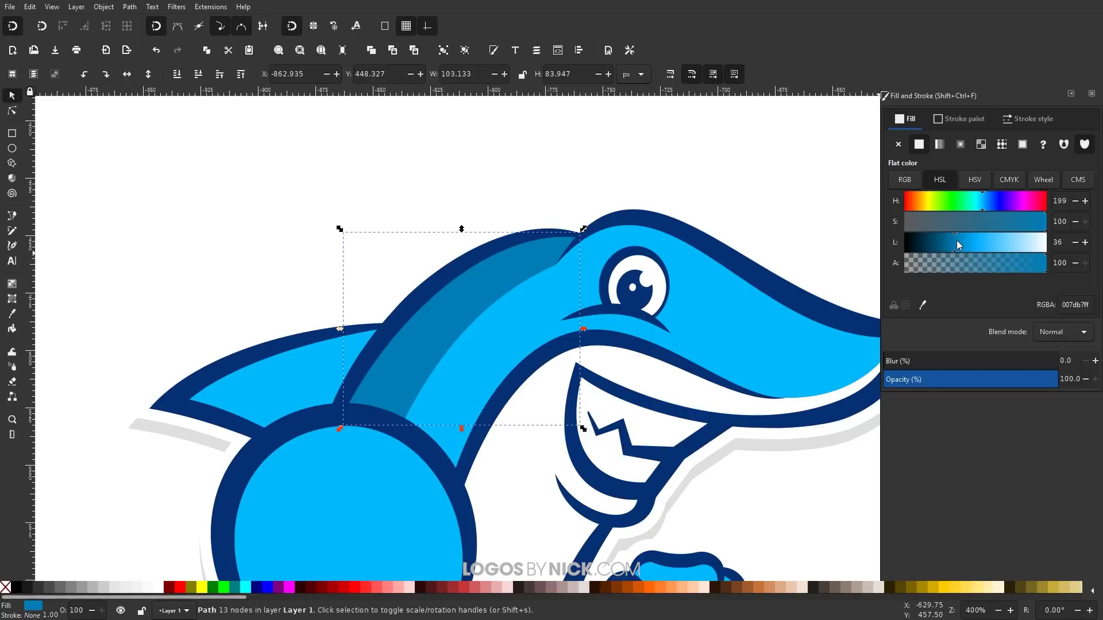
left_click_drag(956, 242, 961, 242)
scroll(512, 389, "down", 4)
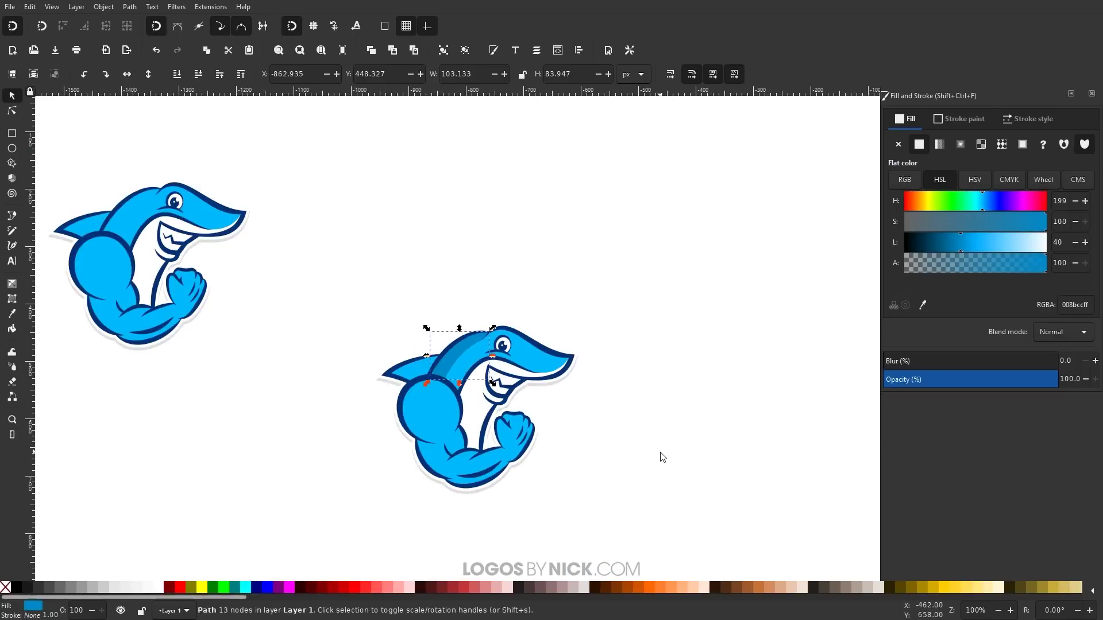
left_click(659, 457)
Step: Draw a closed six-node straight-segment Bezier shape over the base of the dorsal fin, overlapping the back and shoulder outlines
scroll(460, 396, "up", 4)
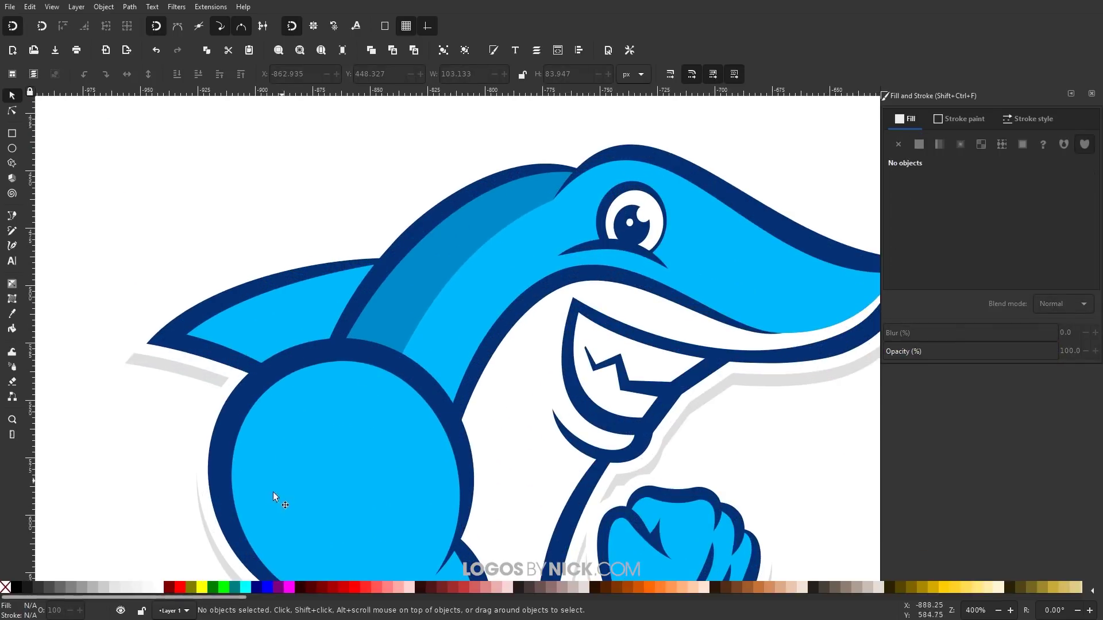
scroll(291, 343, "up", 1)
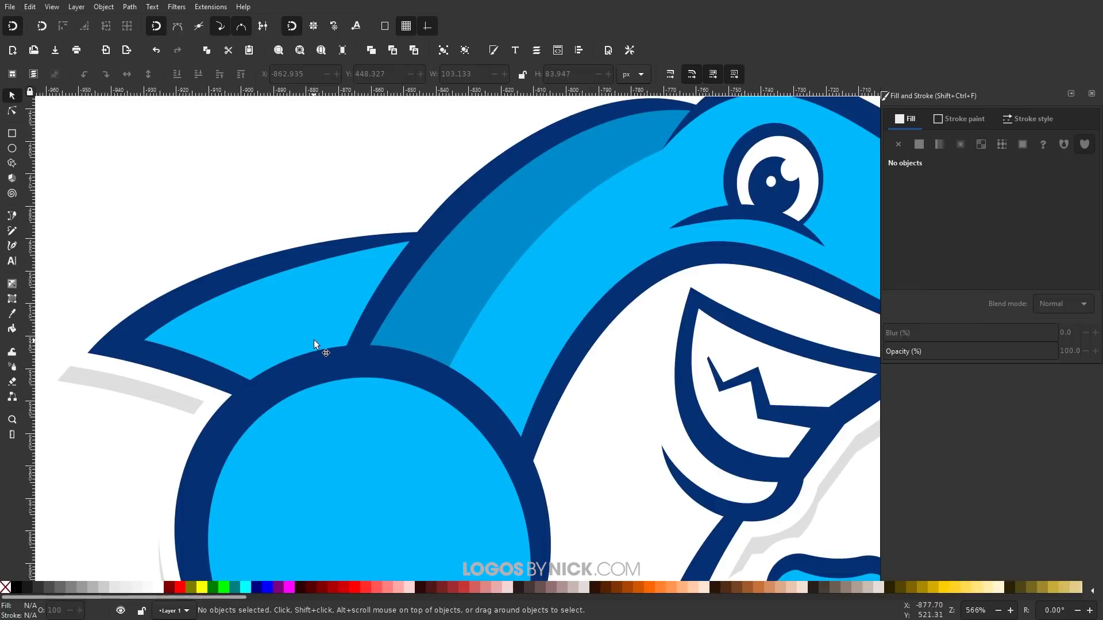
left_click(14, 216)
scroll(300, 314, "up", 1)
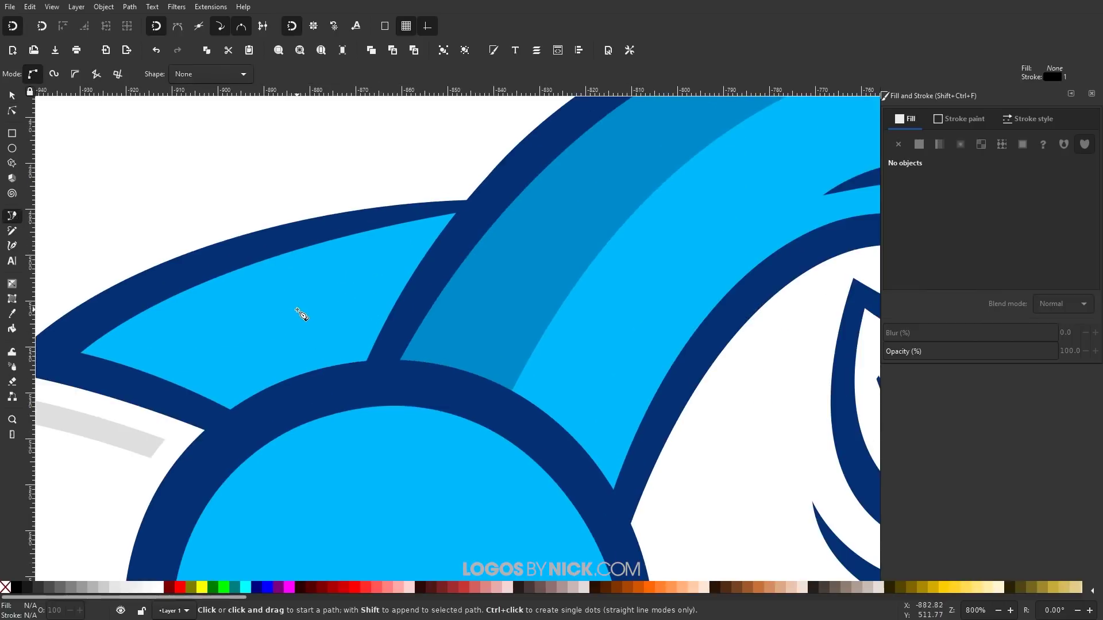
left_click(175, 398)
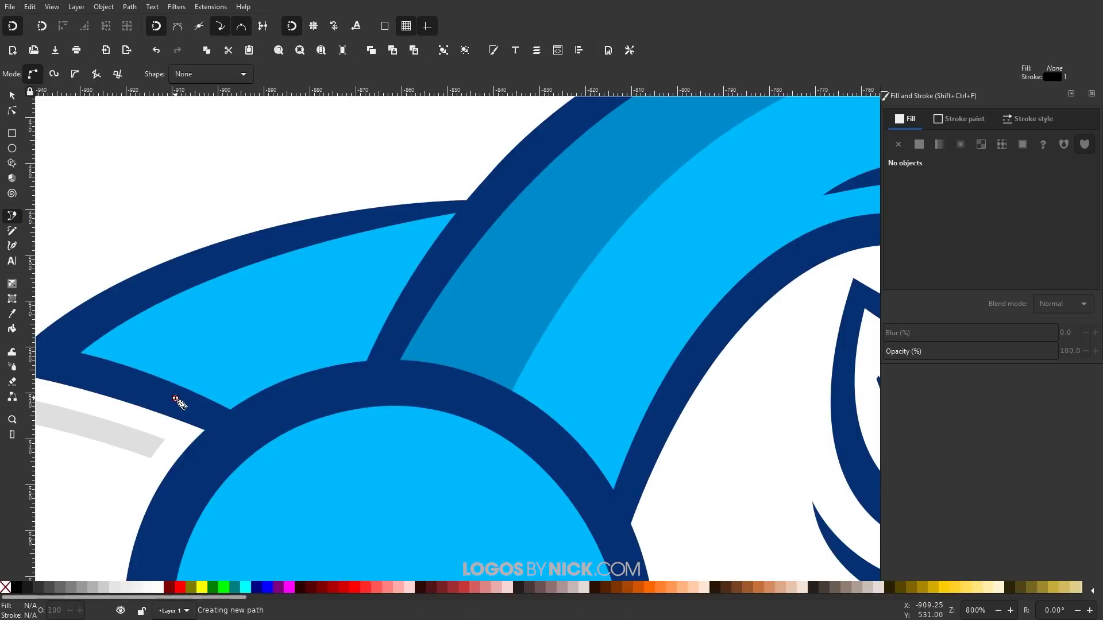
left_click(328, 329)
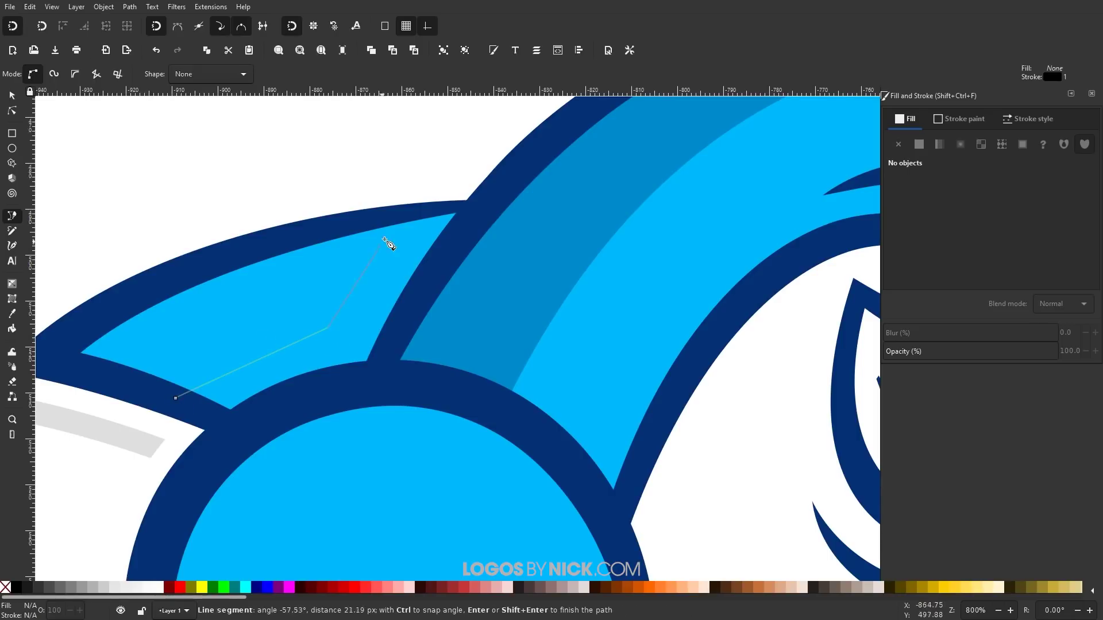
left_click(414, 214)
left_click(482, 207)
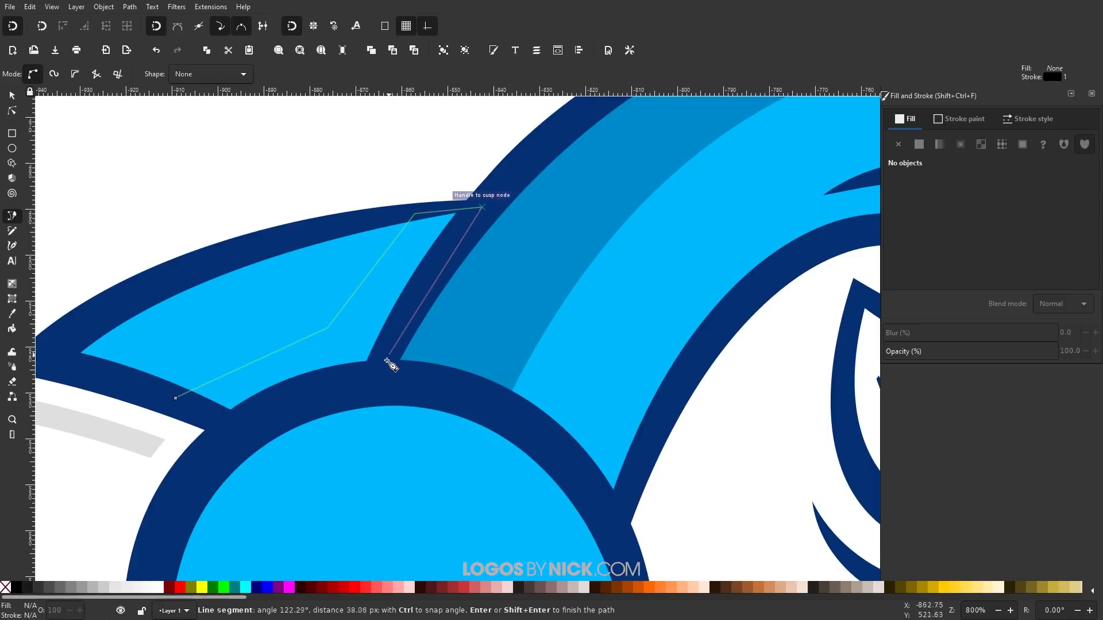
left_click(374, 388)
left_click(248, 434)
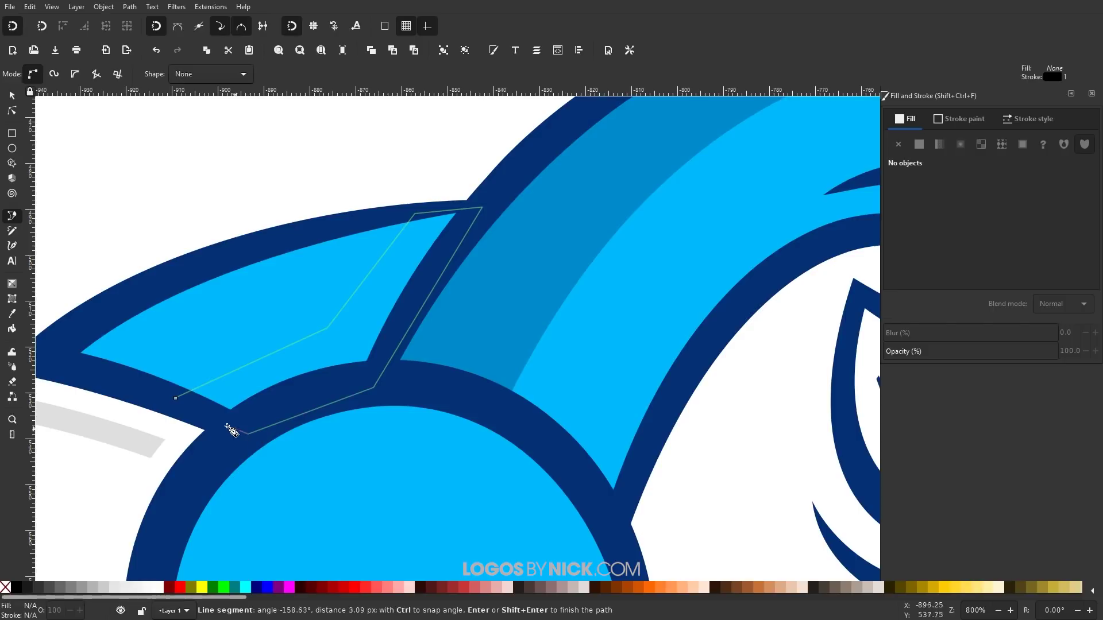
left_click(190, 404)
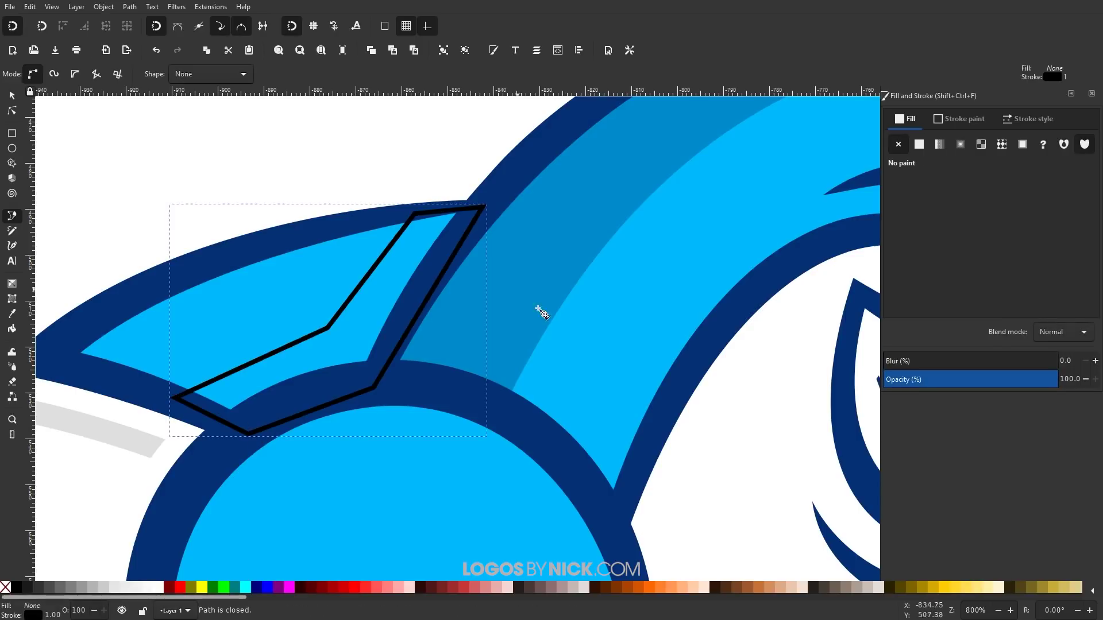
Step: Fill the fin shape with the shadow blue 008bcc sampled from the back shadow, and remove its stroke
left_click(12, 315)
left_click(597, 206)
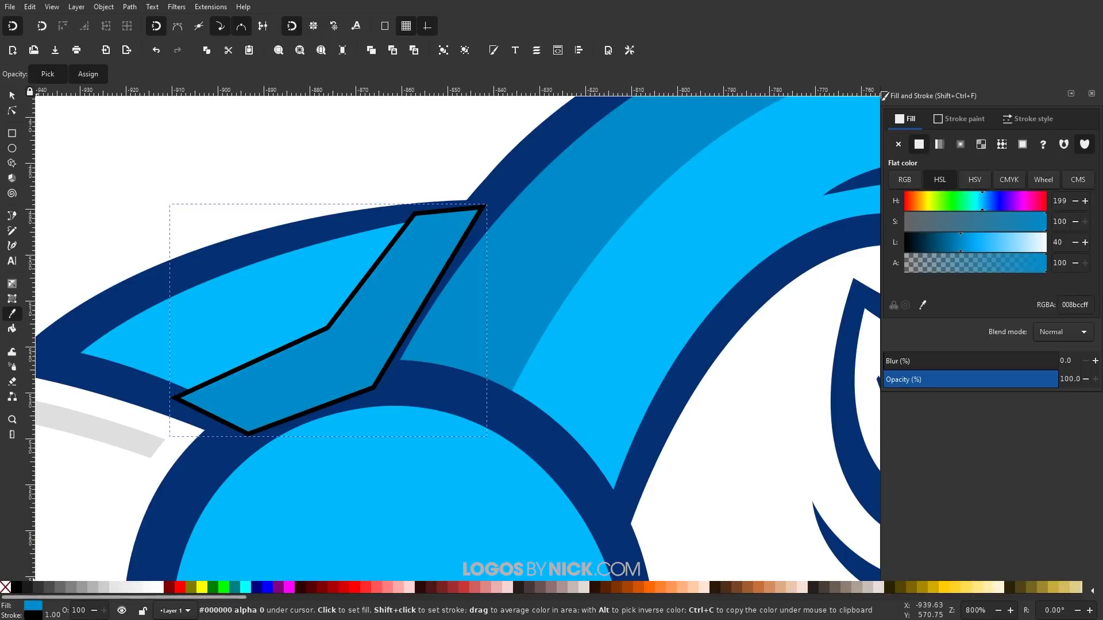
left_click(5, 587, "shift")
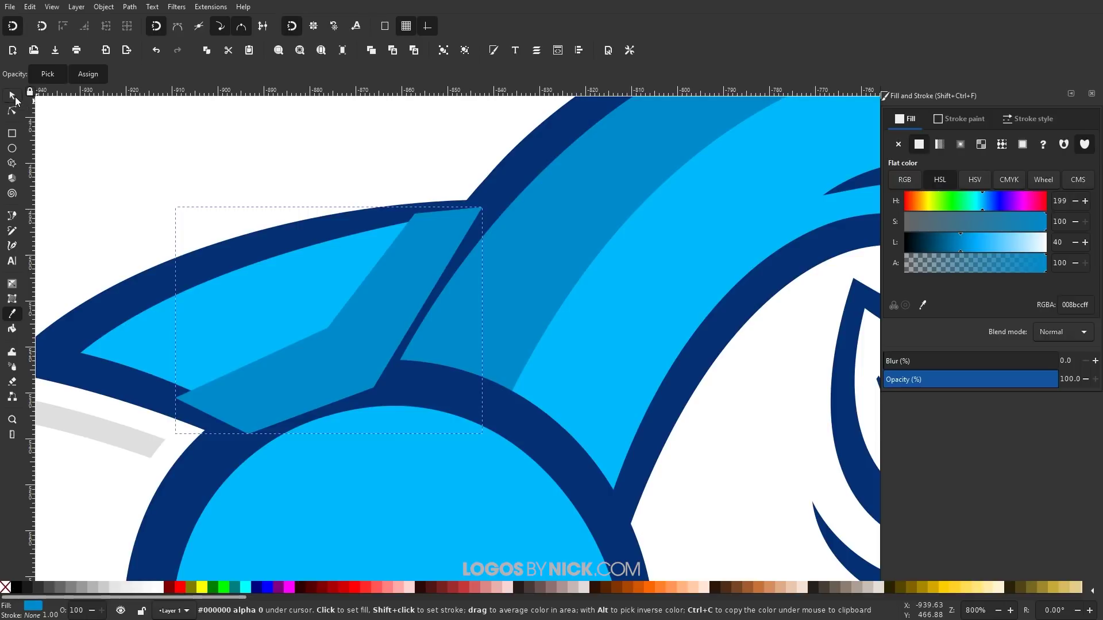
Step: Lower the fin shadow three levels in the stacking order so it sits beneath the navy outlines
left_click(15, 98)
left_click_drag(357, 184, 373, 200)
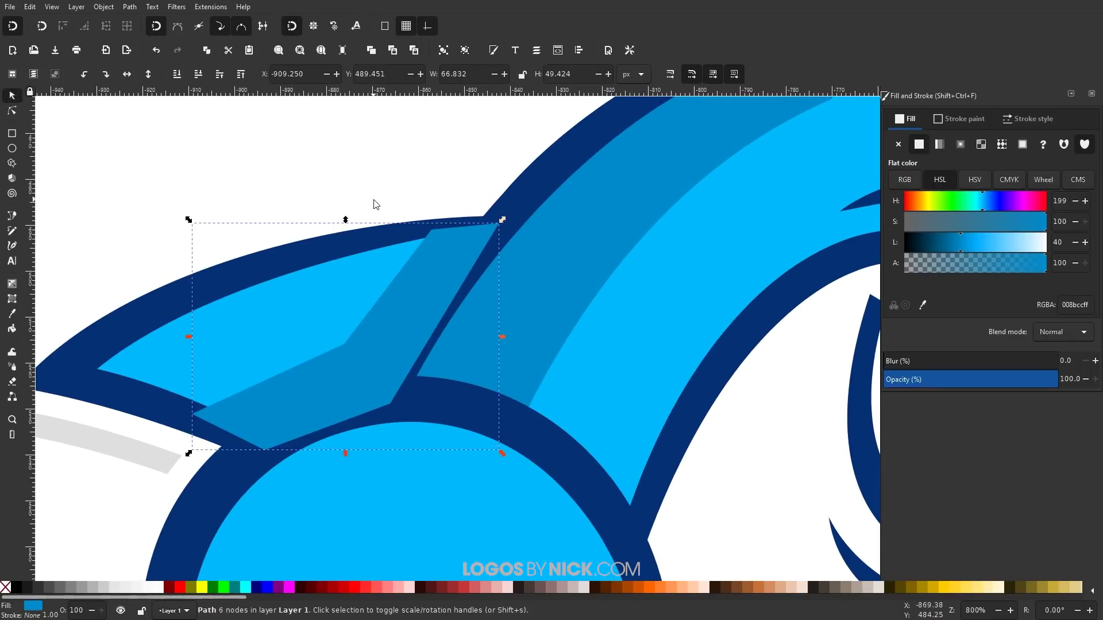
key("Page_Down")
key("Page_Down")
key("Page_Down")
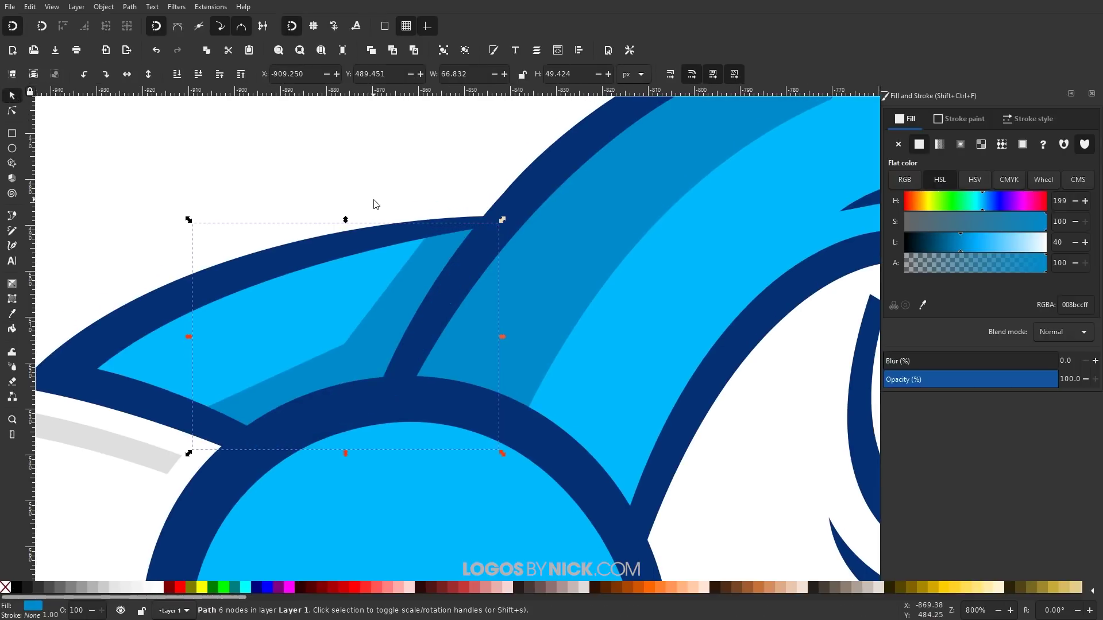
Step: Bend the fin shadow's straight inner edge into a curve that follows the shoulder and back outlines
left_click(12, 111)
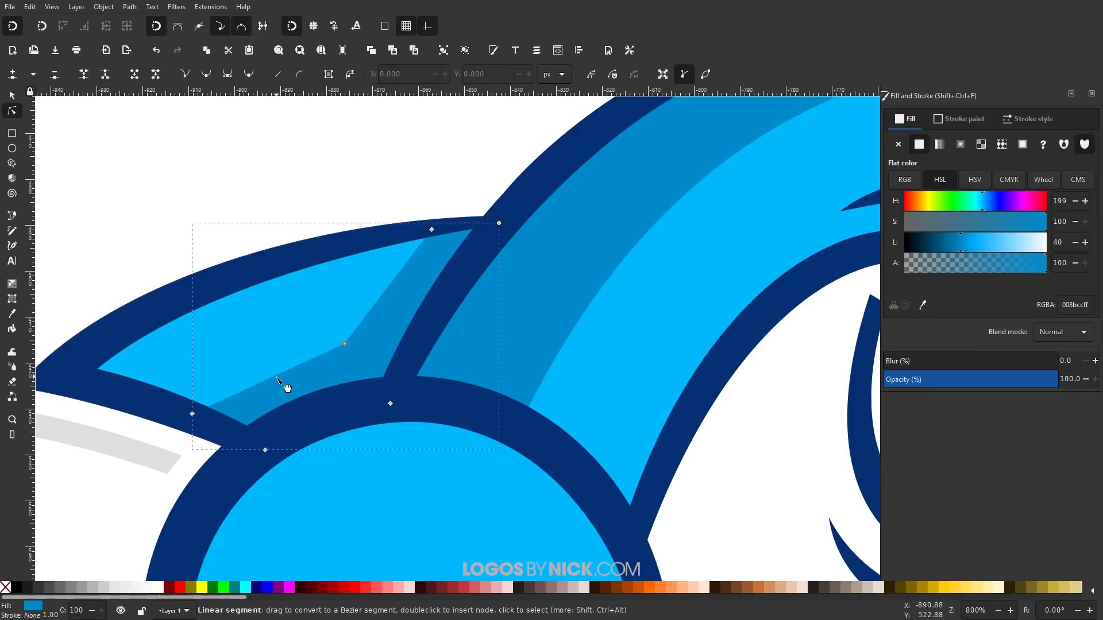
left_click_drag(285, 383, 267, 369)
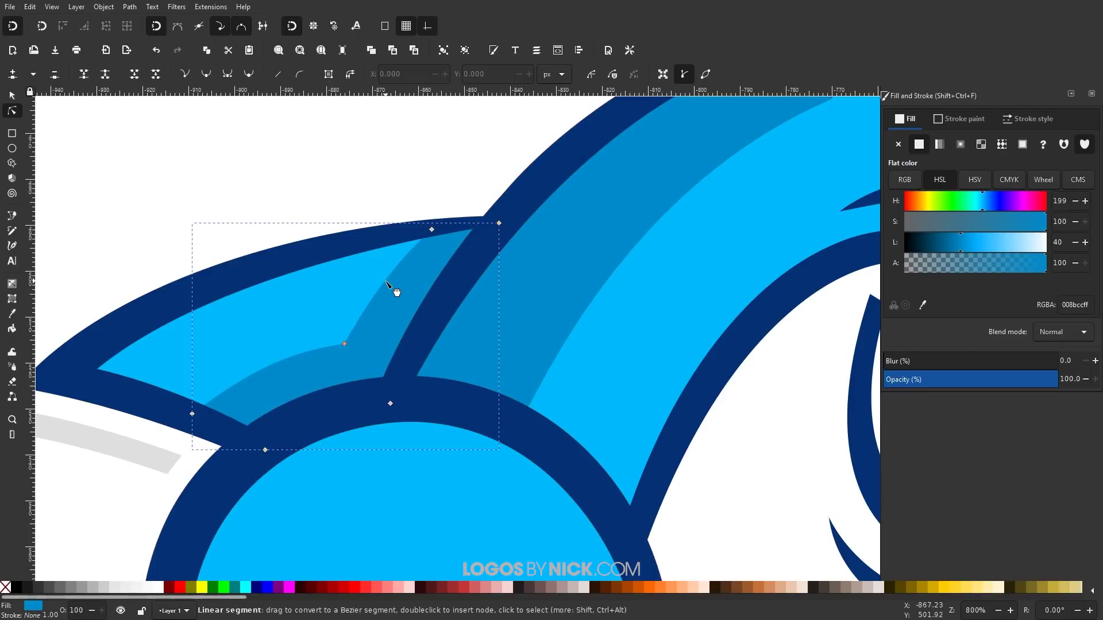
scroll(448, 318, "down", 3)
scroll(460, 348, "down", 1)
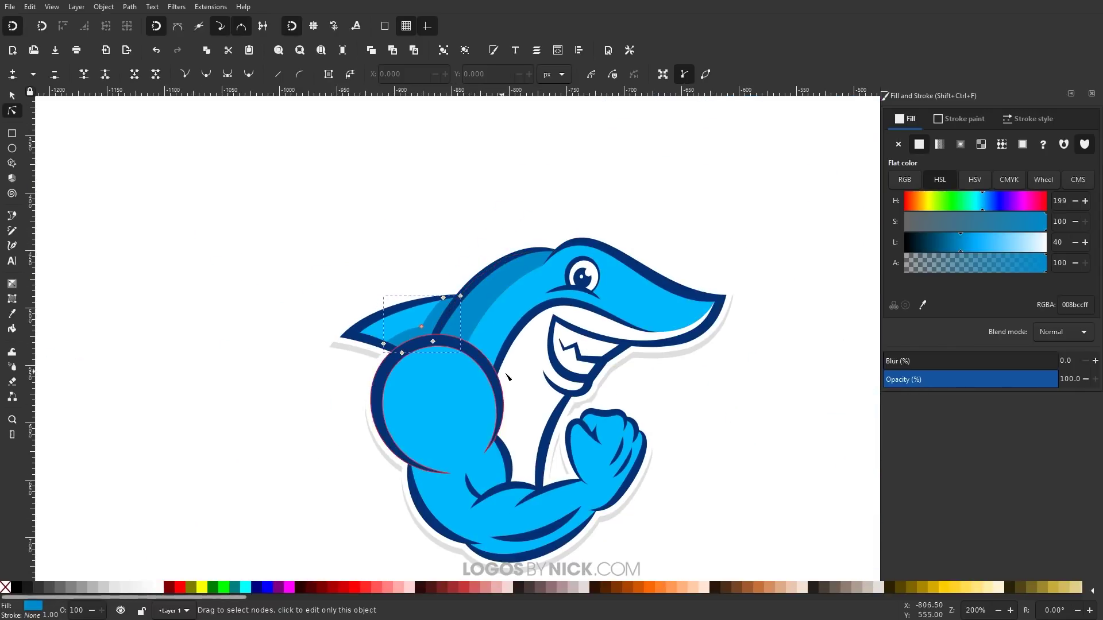
scroll(489, 354, "up", 1)
left_click_drag(478, 389, 475, 307)
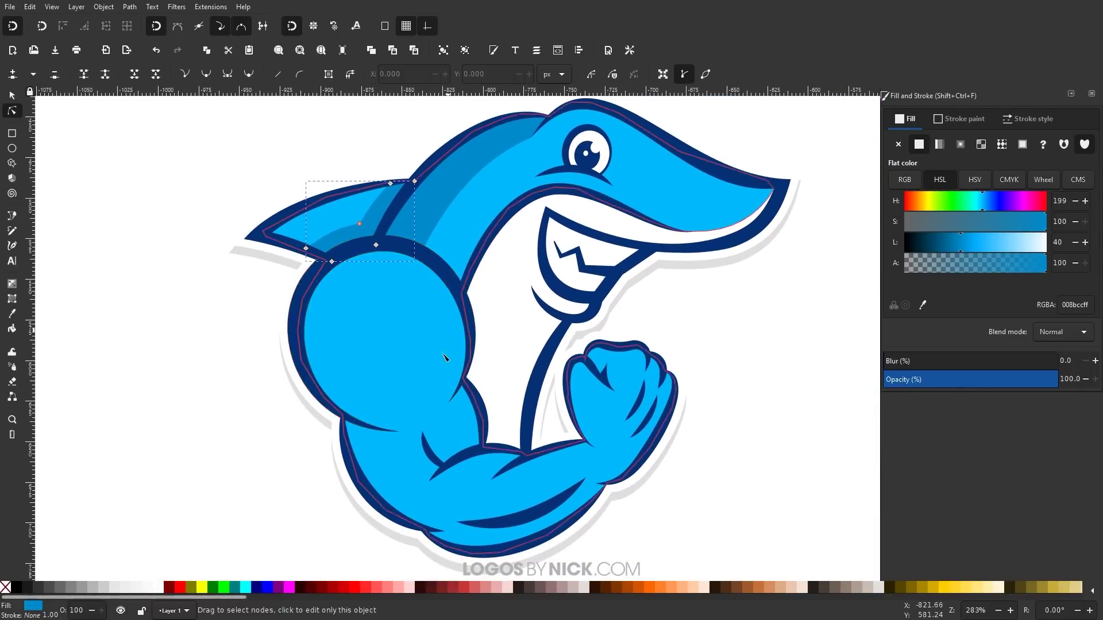
scroll(441, 362, "up", 1)
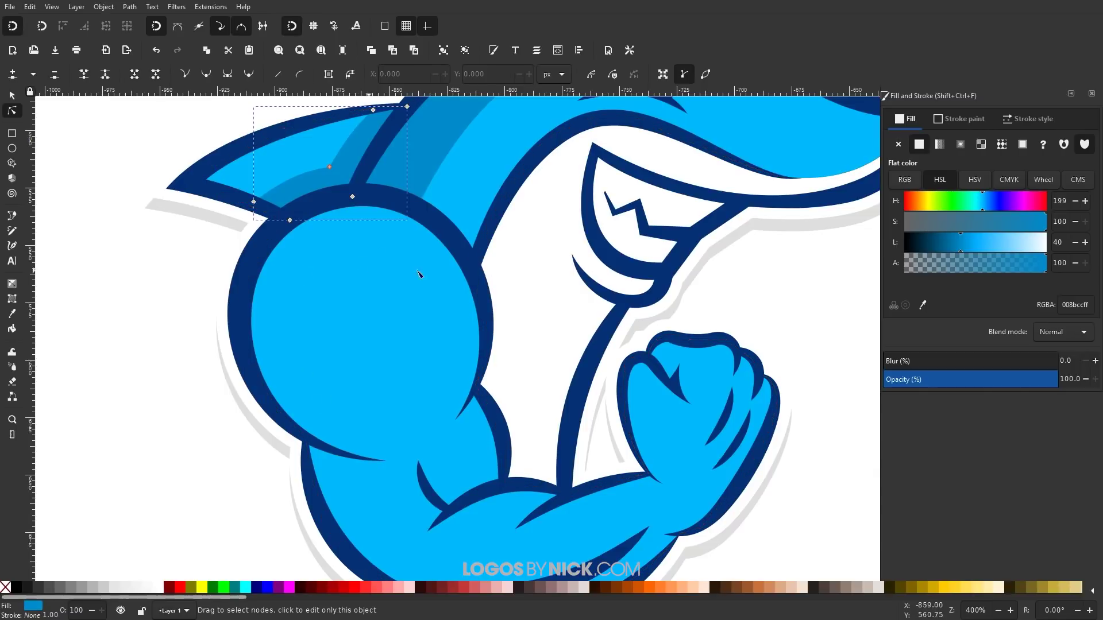
Step: Draw a closed eleven-node straight-segment Bezier shape over the back side of the shoulder, tracing within its navy outline to the outline's lower tip
left_click_drag(528, 254, 509, 302)
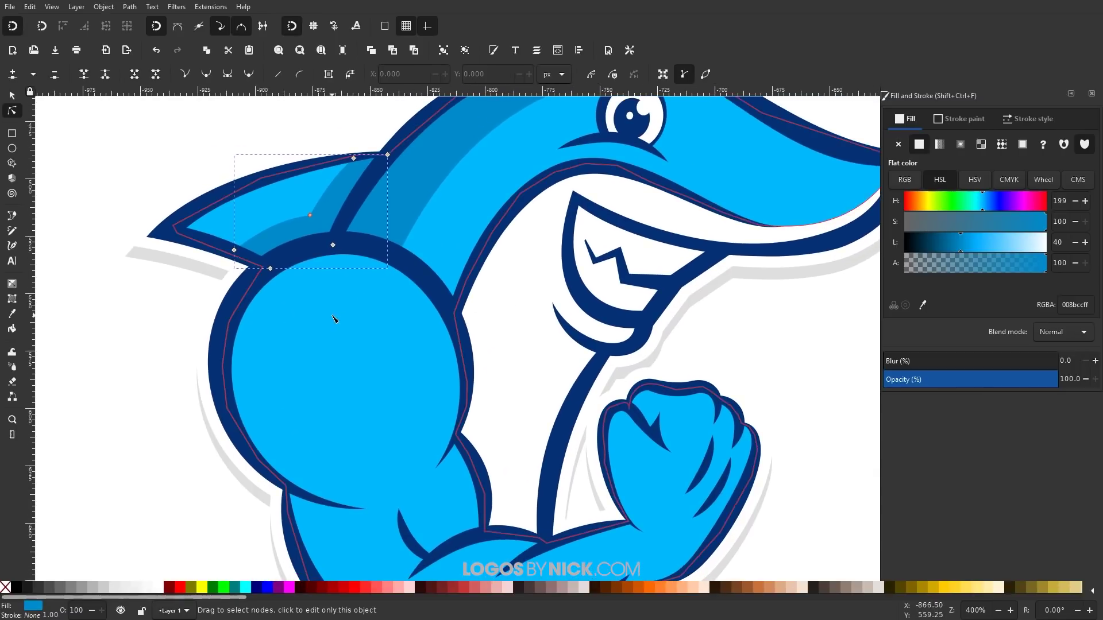
left_click(18, 221)
scroll(358, 412, "up", 1)
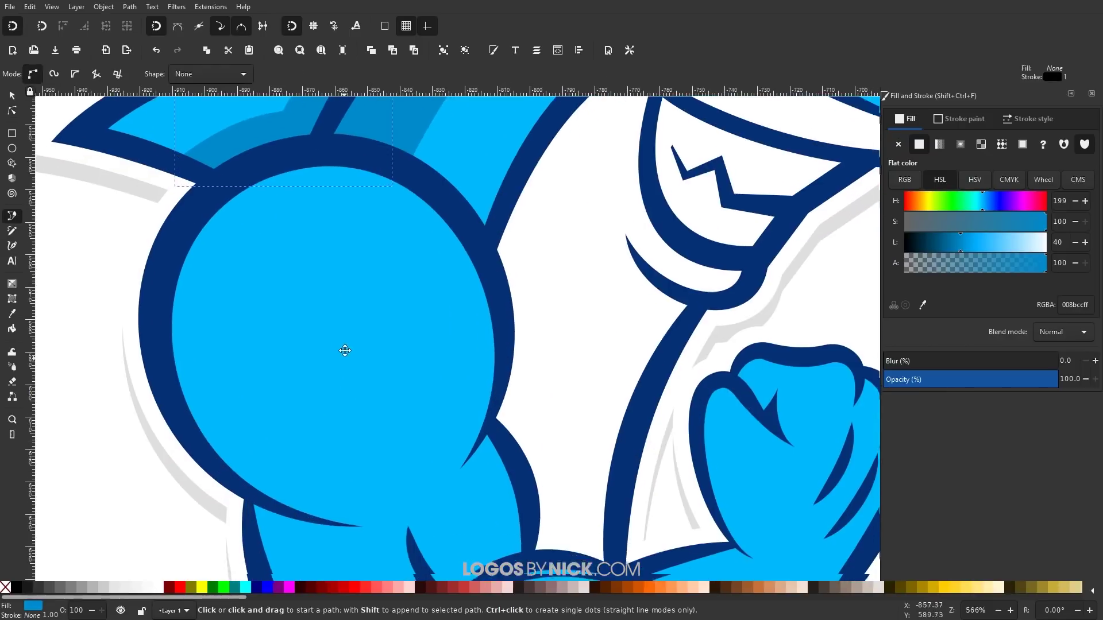
left_click(366, 520)
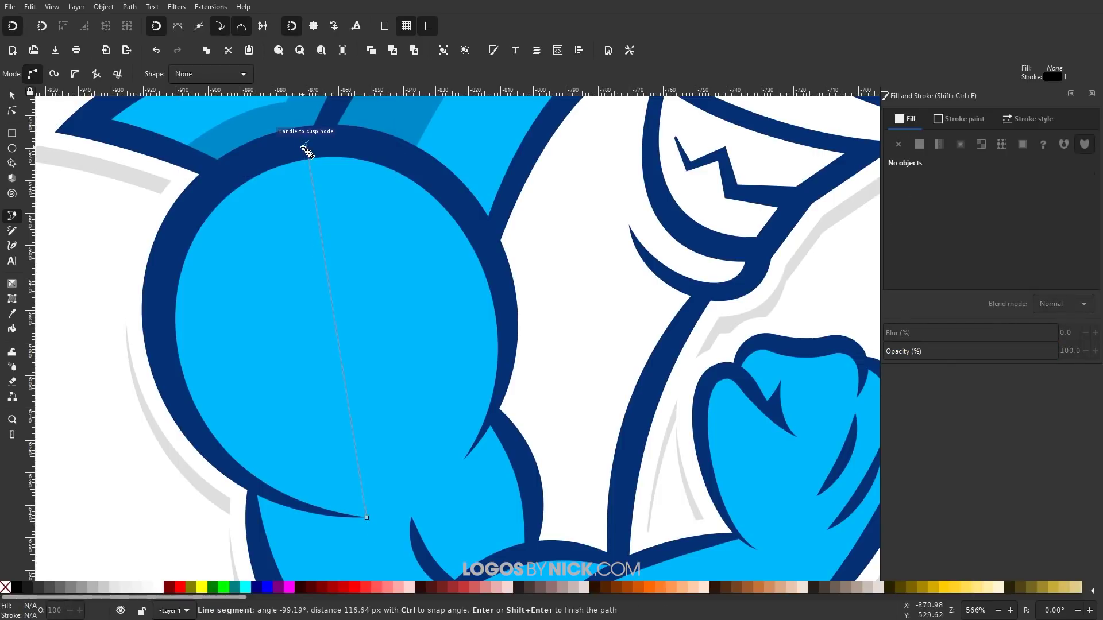
left_click(305, 145)
left_click(250, 160)
left_click(205, 192)
left_click(171, 253)
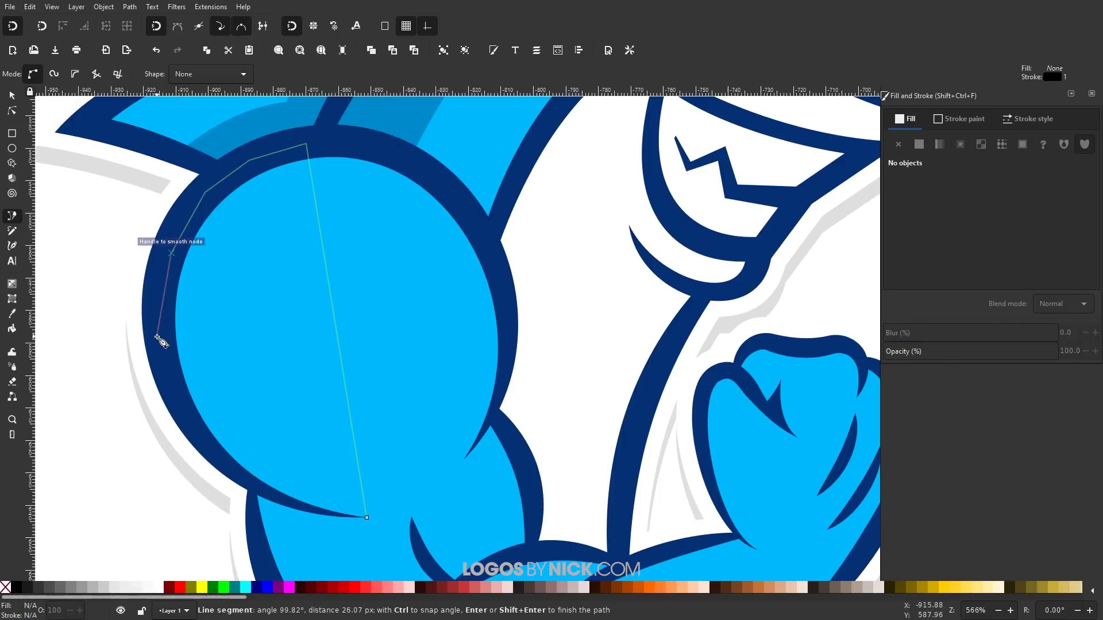
left_click(156, 337)
left_click(169, 388)
scroll(193, 459, "up", 3)
scroll(198, 457, "down", 4)
left_click(246, 343)
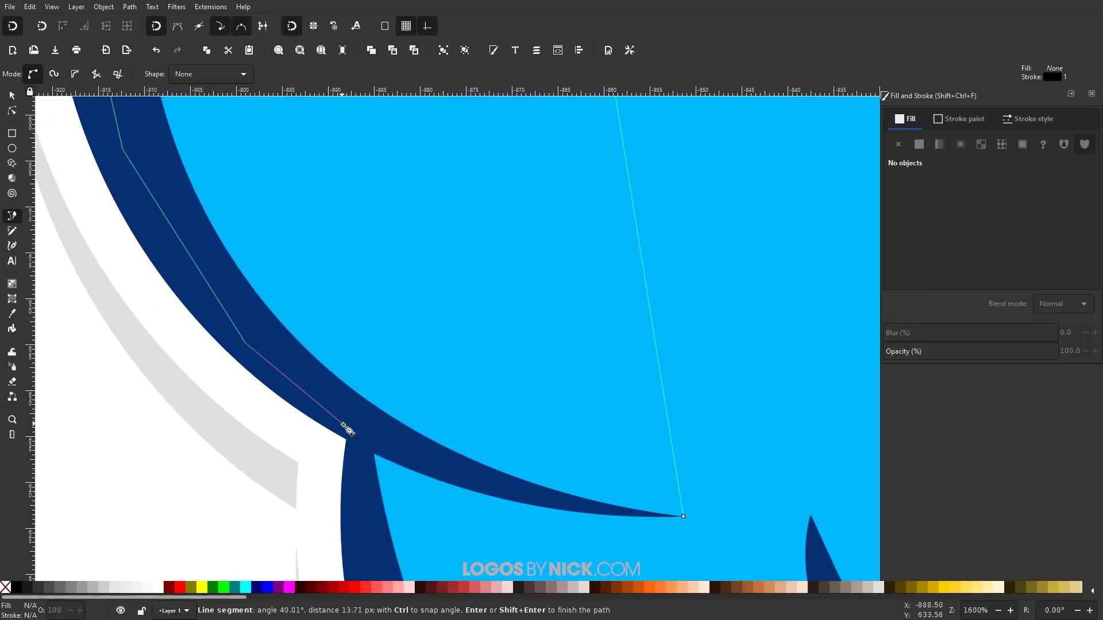
left_click(348, 424)
left_click(496, 487)
left_click(610, 509)
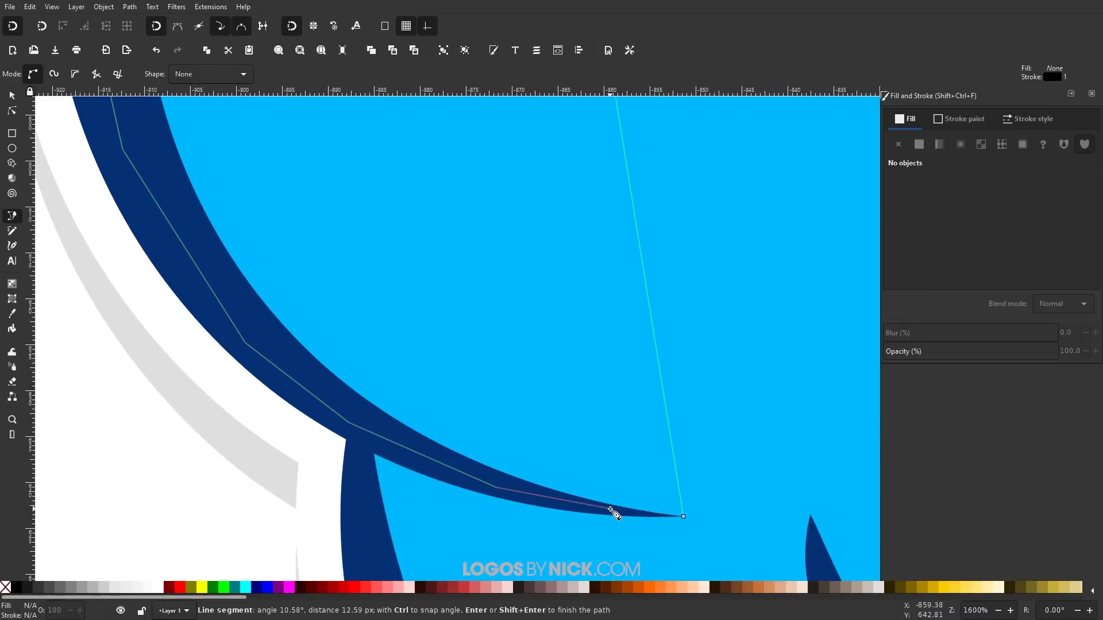
left_click(685, 516)
Step: Fill the shoulder shape with the shadow blue 008bcc sampled from the back shadow, and remove its stroke
scroll(421, 377, "down", 4)
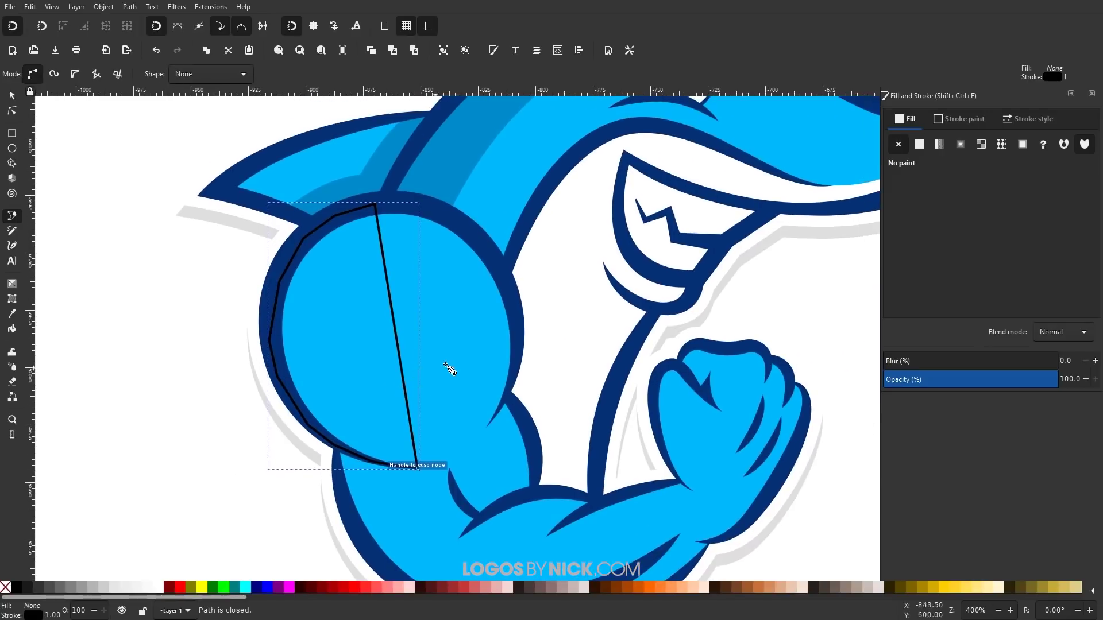
key("d")
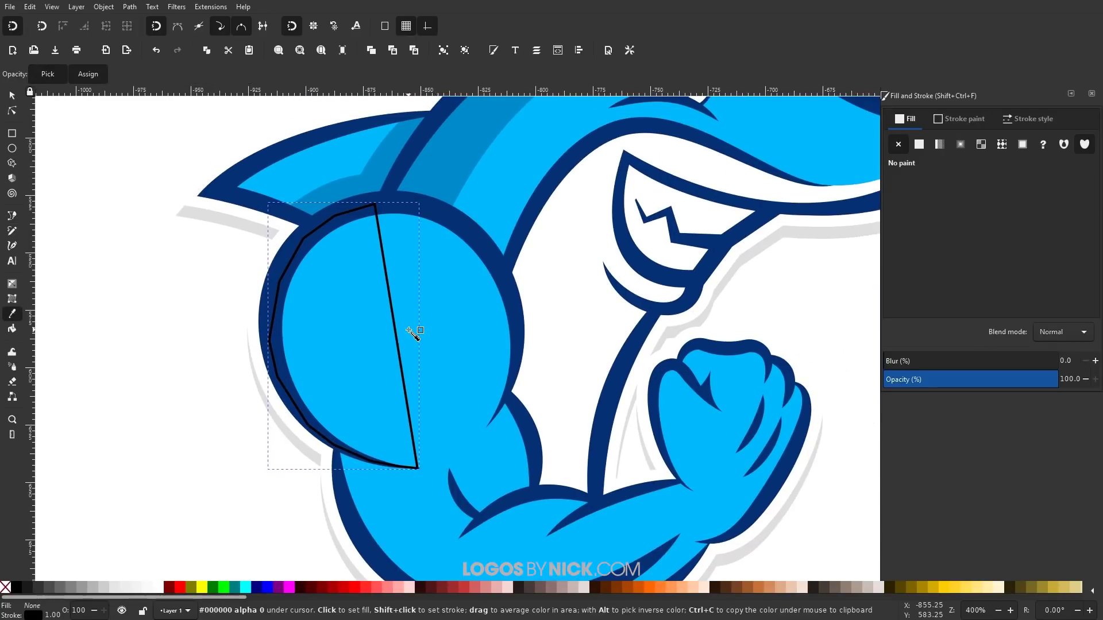
left_click(463, 146)
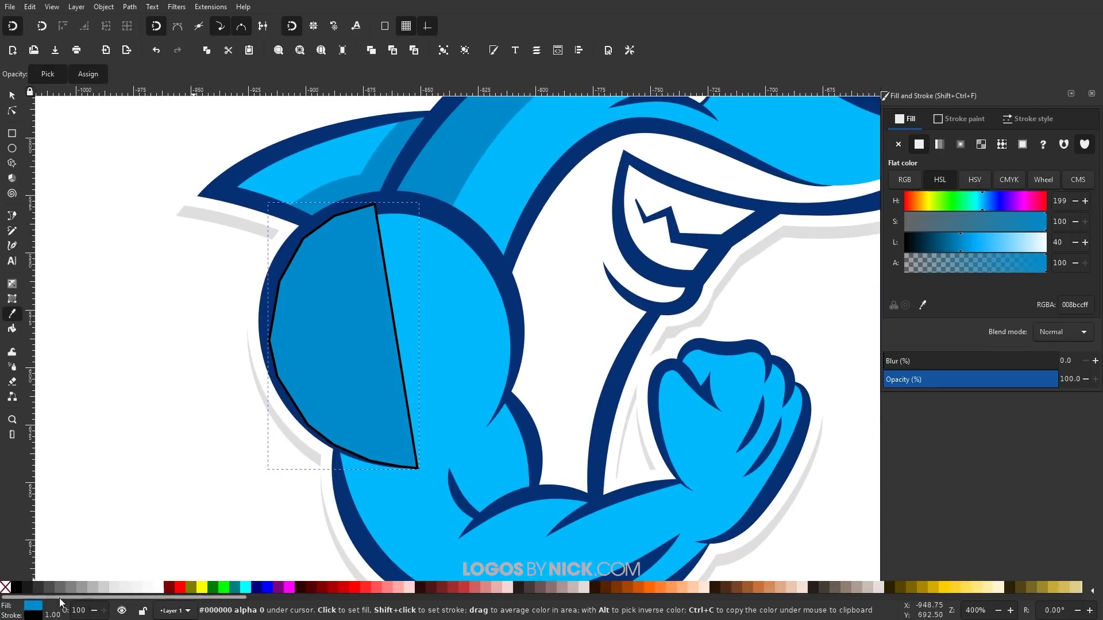
left_click(4, 588, "shift")
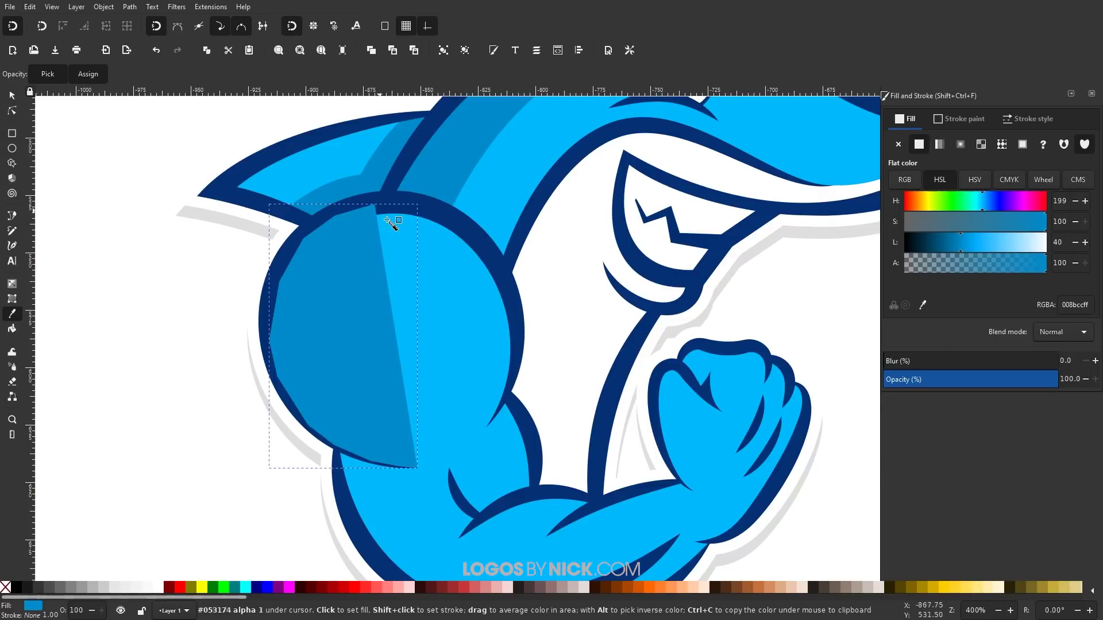
Step: Bend the shoulder shadow's straight inner edge into a curve toward the outer outline, and lower the shape beneath the navy outlines
key("n")
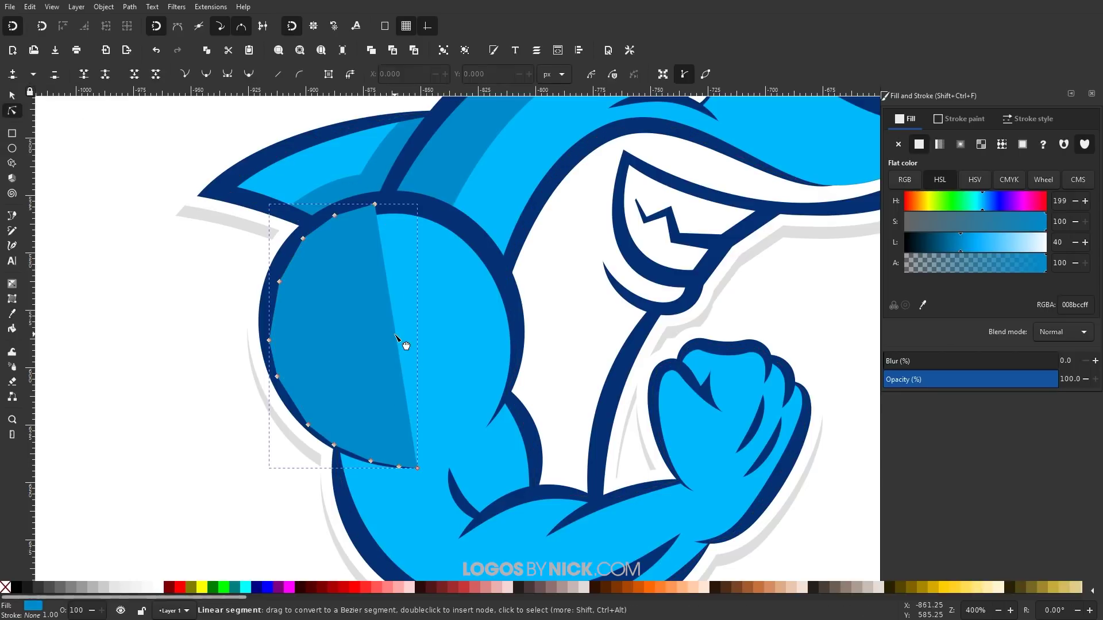
left_click_drag(404, 344, 346, 340)
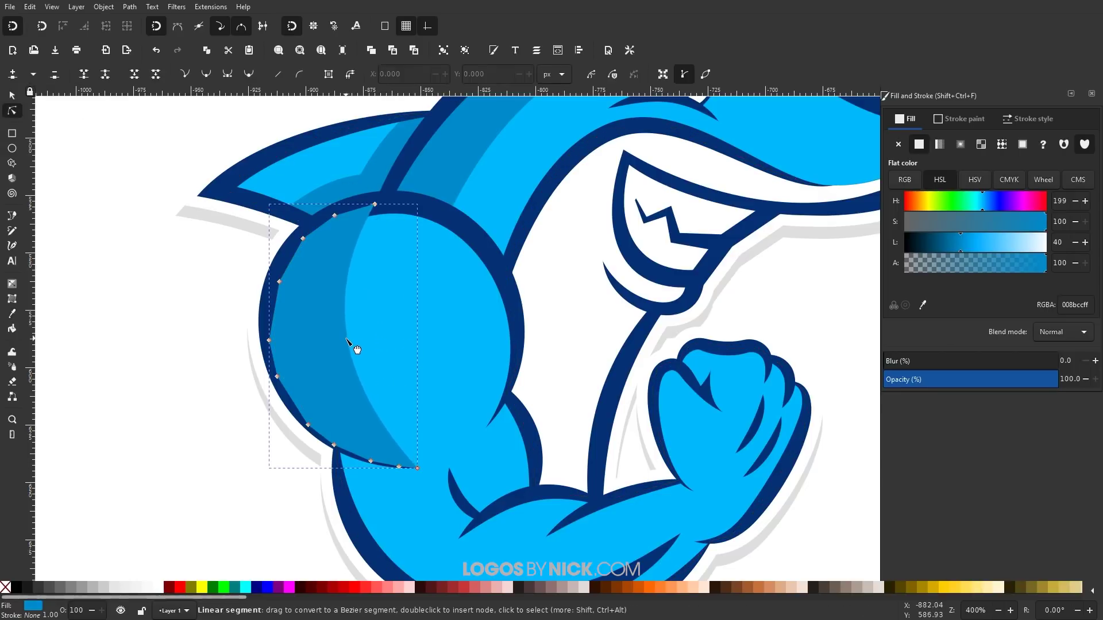
left_click(17, 97)
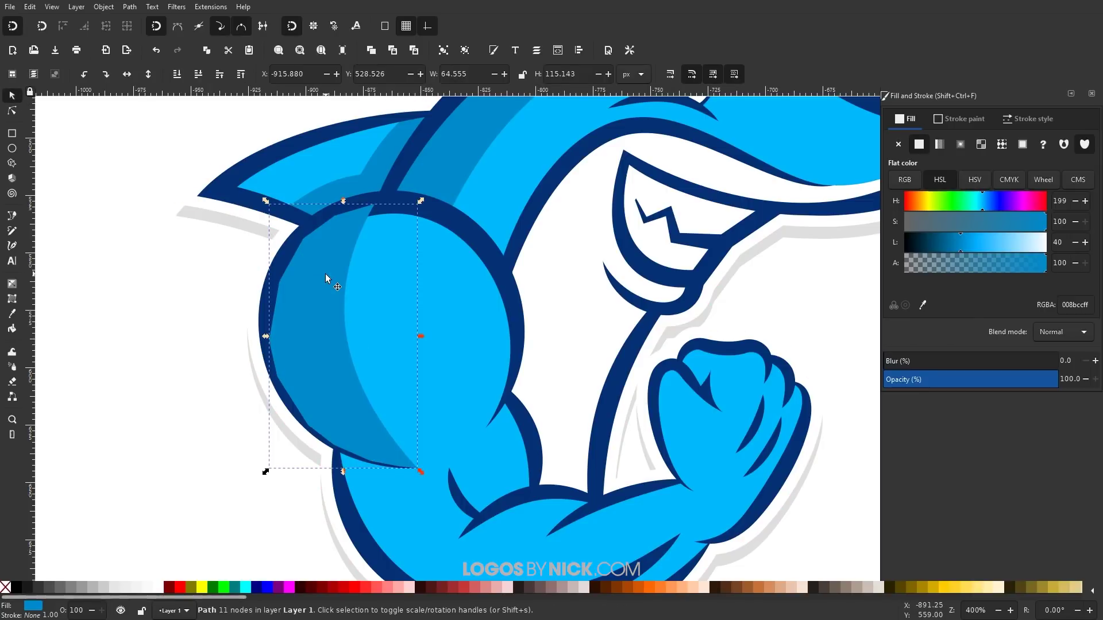
key("Page_Down")
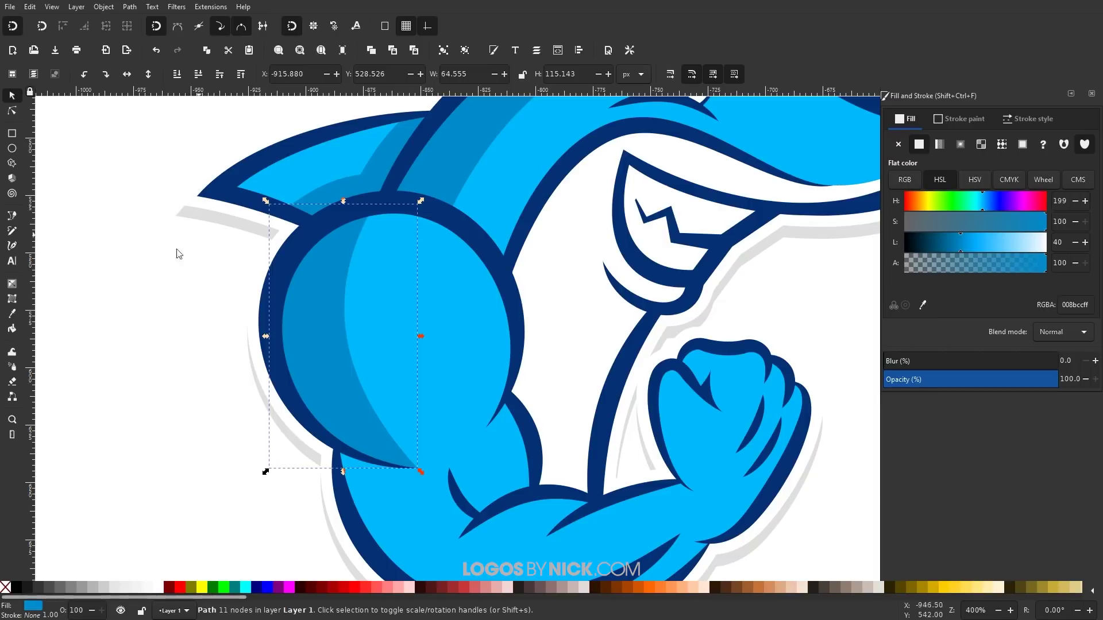
Step: Adjust the Bezier handles at both ends of the shoulder shadow's inner edge, forming a narrower crescent that follows the round shoulder outline
left_click(12, 111)
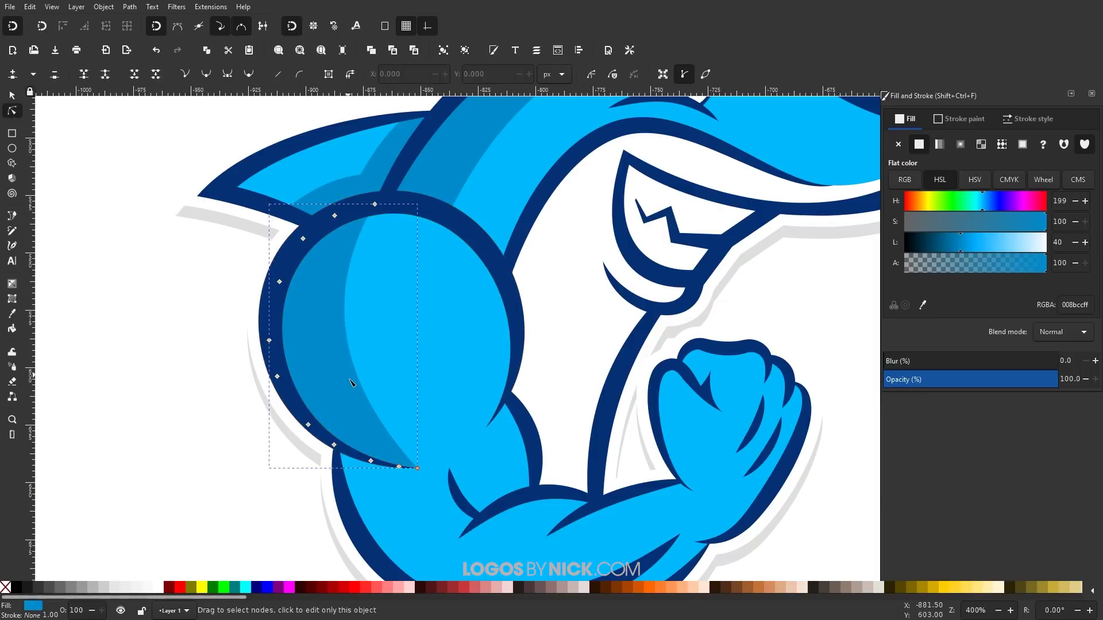
left_click(375, 205)
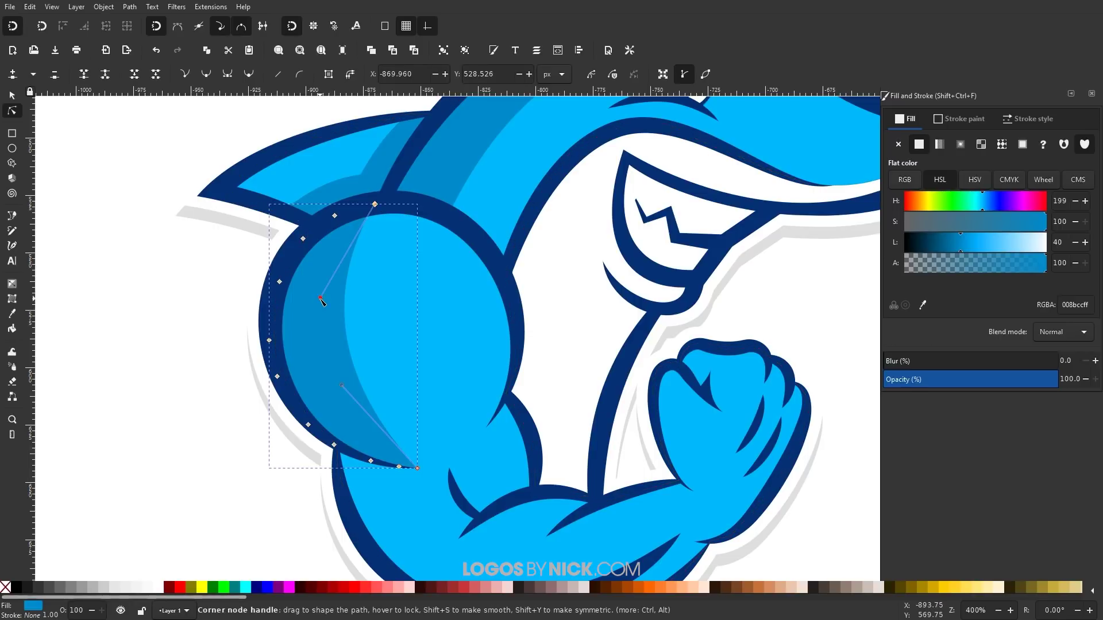
left_click_drag(320, 298, 292, 289)
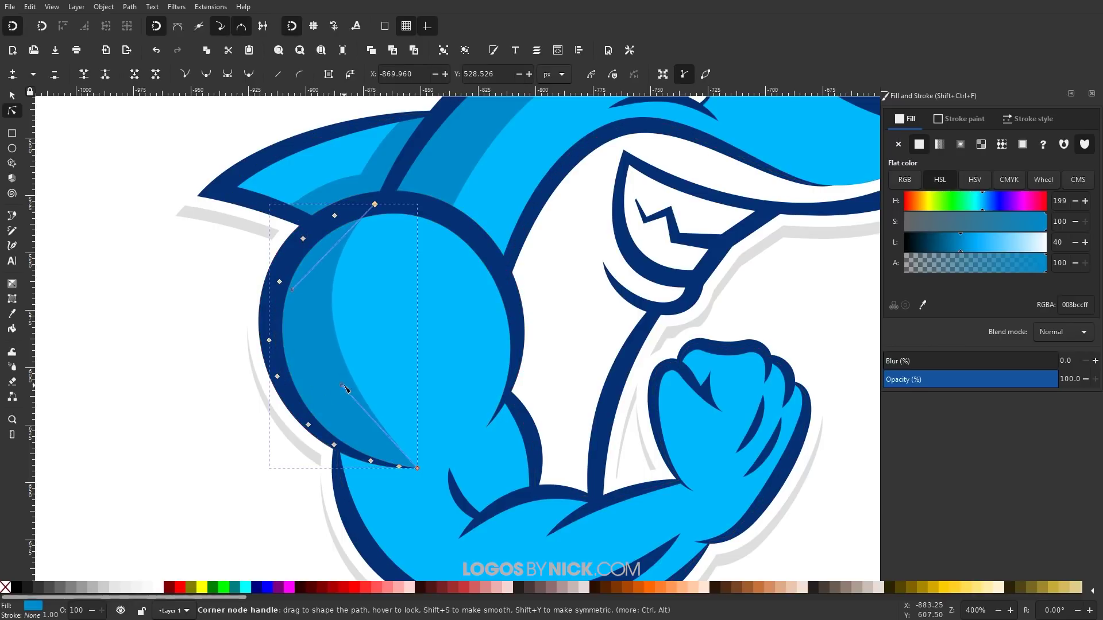
left_click_drag(344, 388, 309, 424)
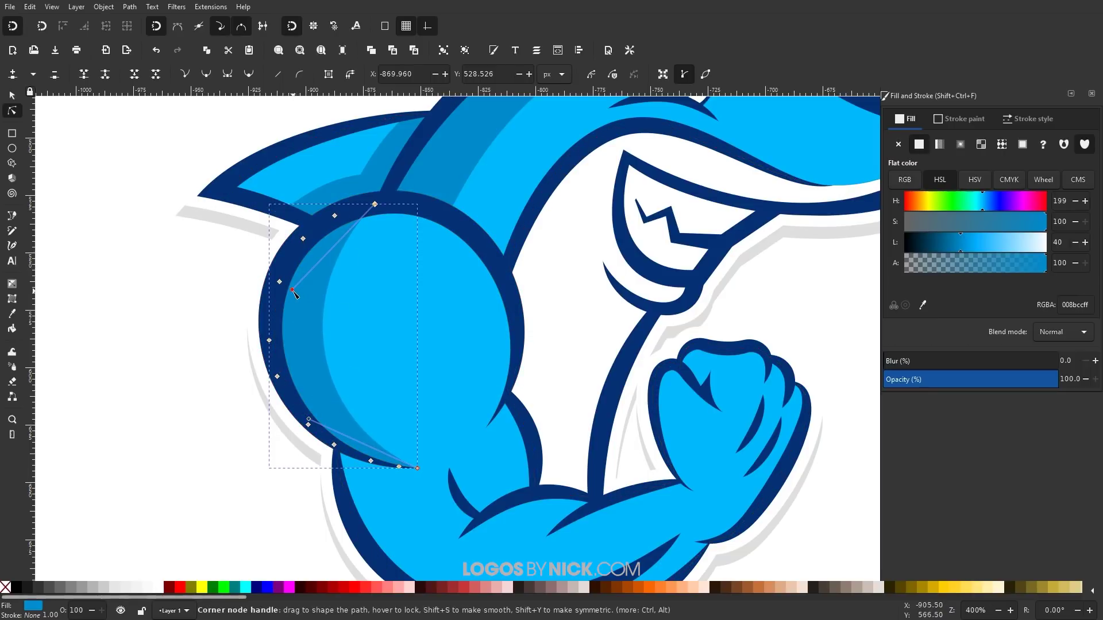
left_click_drag(293, 289, 296, 271)
scroll(411, 315, "down", 2)
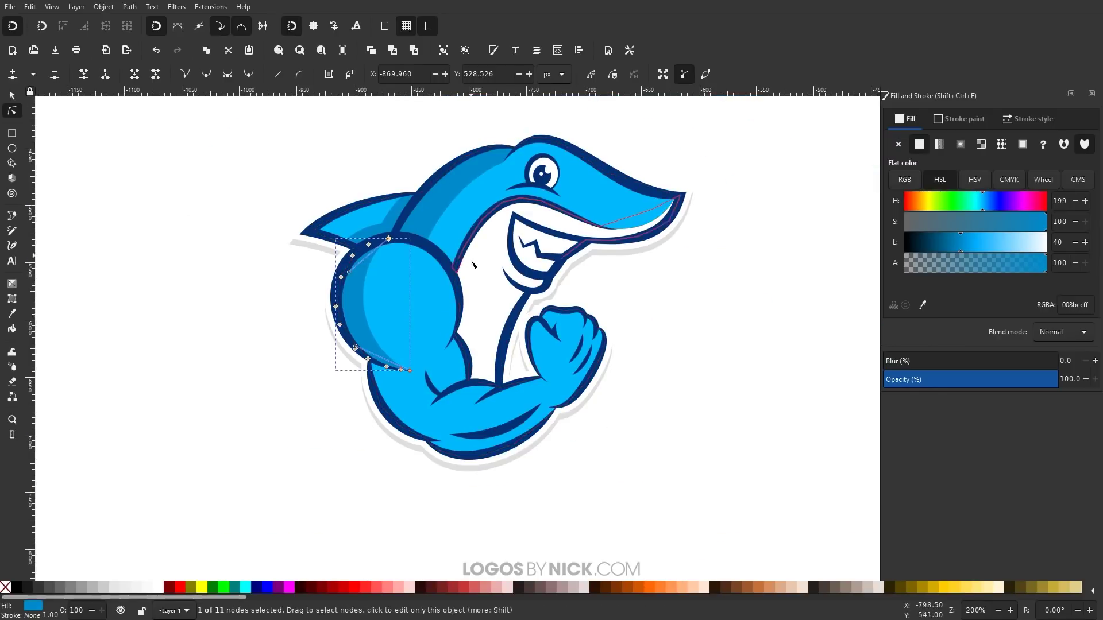
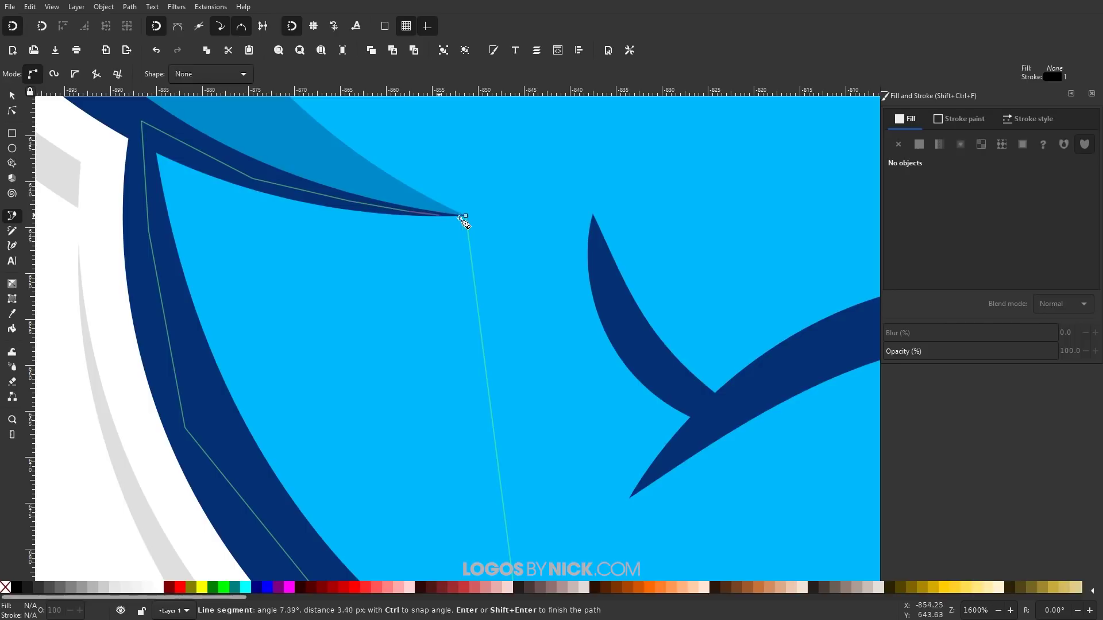
Step: Close the nine-node Bezier shape over the back of the elbow at the tip of the shoulder's navy outline
left_click(467, 216)
scroll(393, 352, "down", 2)
left_click_drag(393, 353, 358, 423)
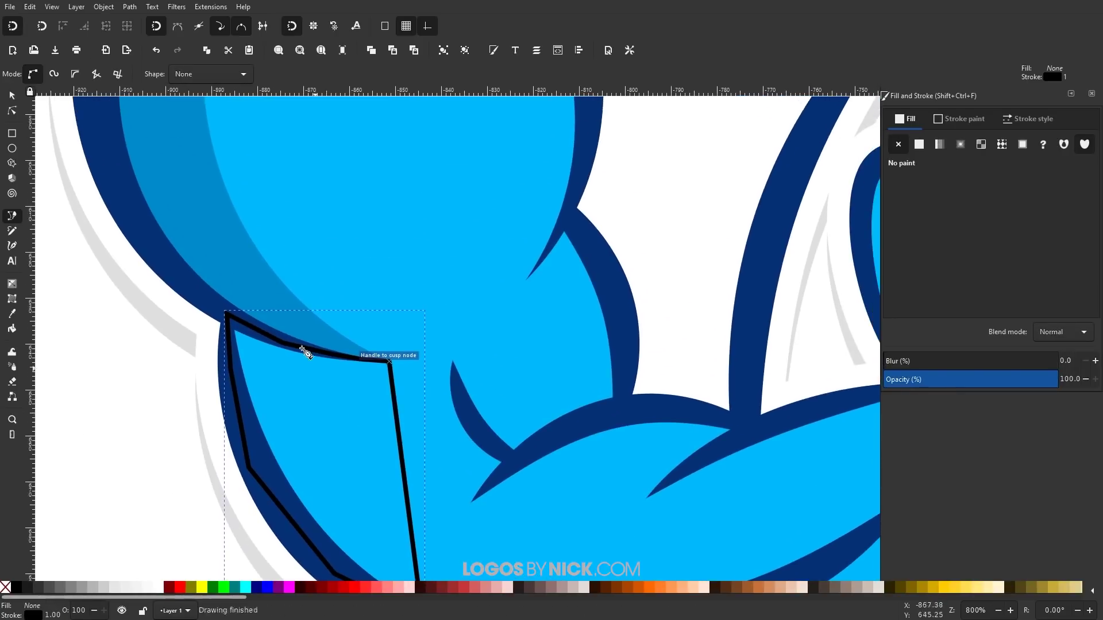
Step: Fill the elbow shape with the shadow blue 008bcc sampled from the shoulder shadow, and remove its stroke
key("d")
left_click(206, 207)
key("s")
scroll(460, 367, "down", 1)
left_click_drag(460, 367, 415, 302)
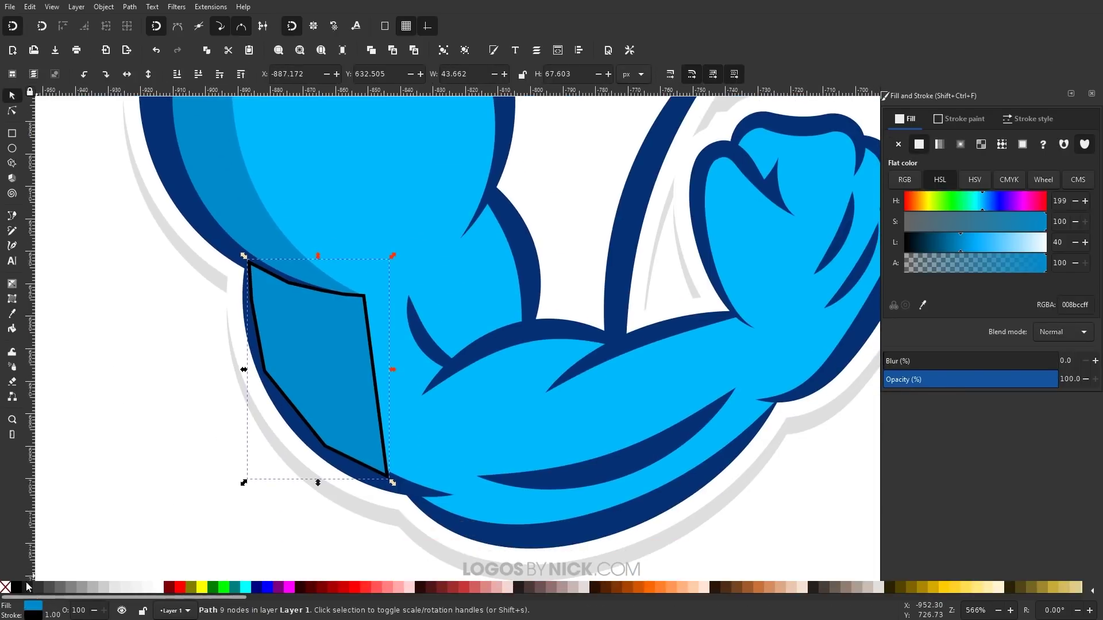
left_click(5, 587, "shift")
left_click_drag(304, 404, 327, 404)
Step: Lower the elbow shadow beneath the navy outlines and bend its straight inner edge into a curve toward the outer outline
key("Page_Down")
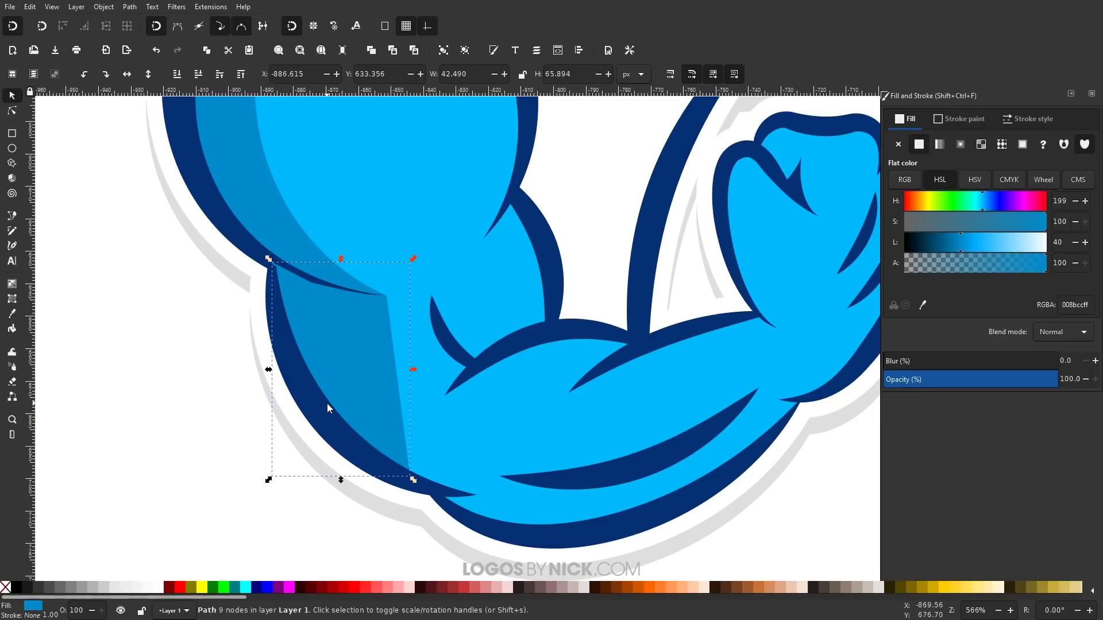
key("Page_Down")
scroll(500, 386, "right", 1)
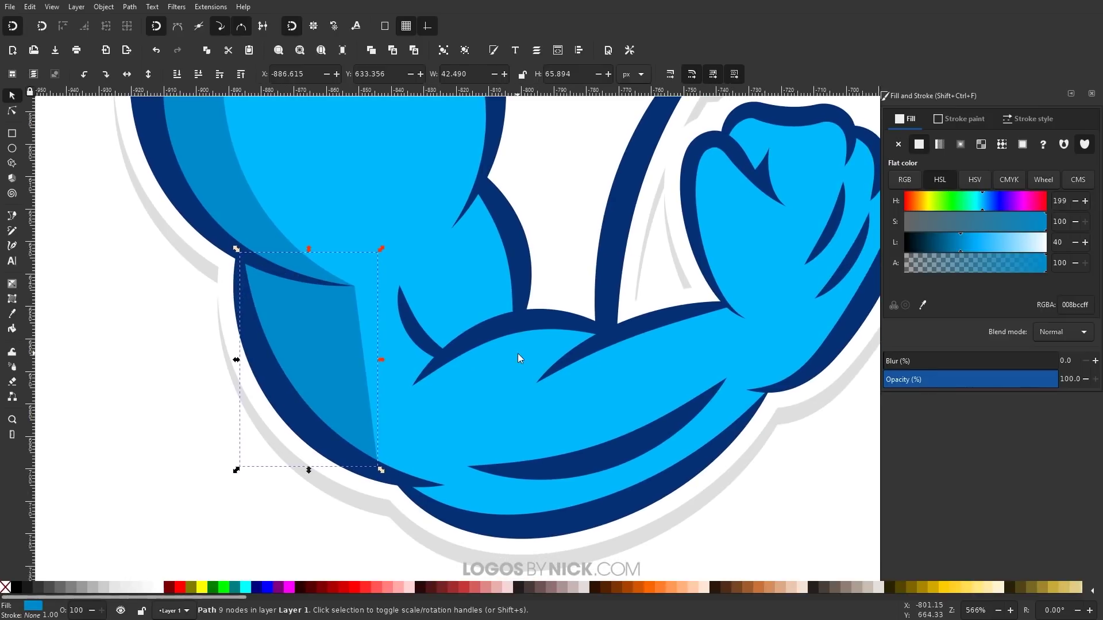
key("n")
left_click_drag(368, 386, 337, 368)
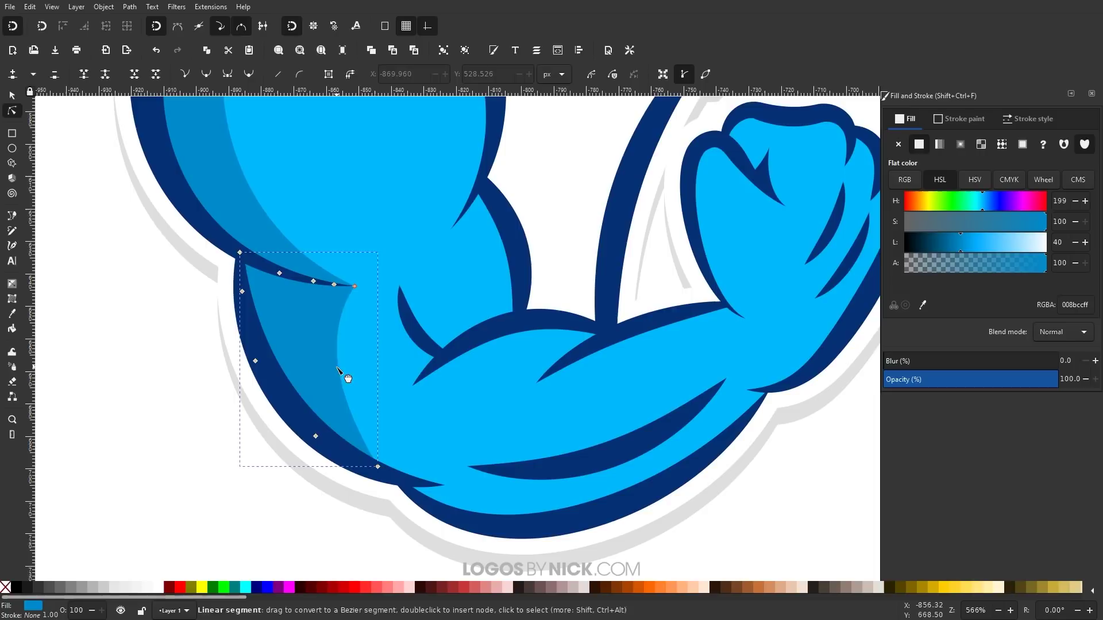
Step: Reposition the elbow shadow's lower end node and, with snapping temporarily off, adjust the handles of its inner edge into a deeper, rounder curve
left_click(378, 467)
left_click_drag(378, 467, 372, 458)
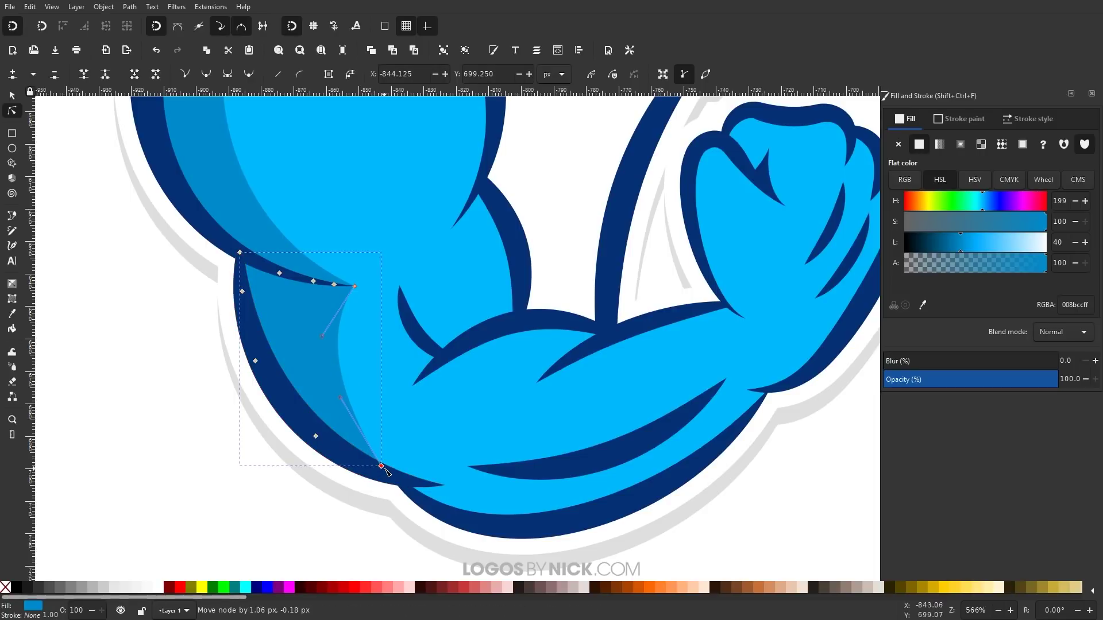
left_click_drag(331, 389, 300, 396)
left_click_drag(322, 336, 303, 305)
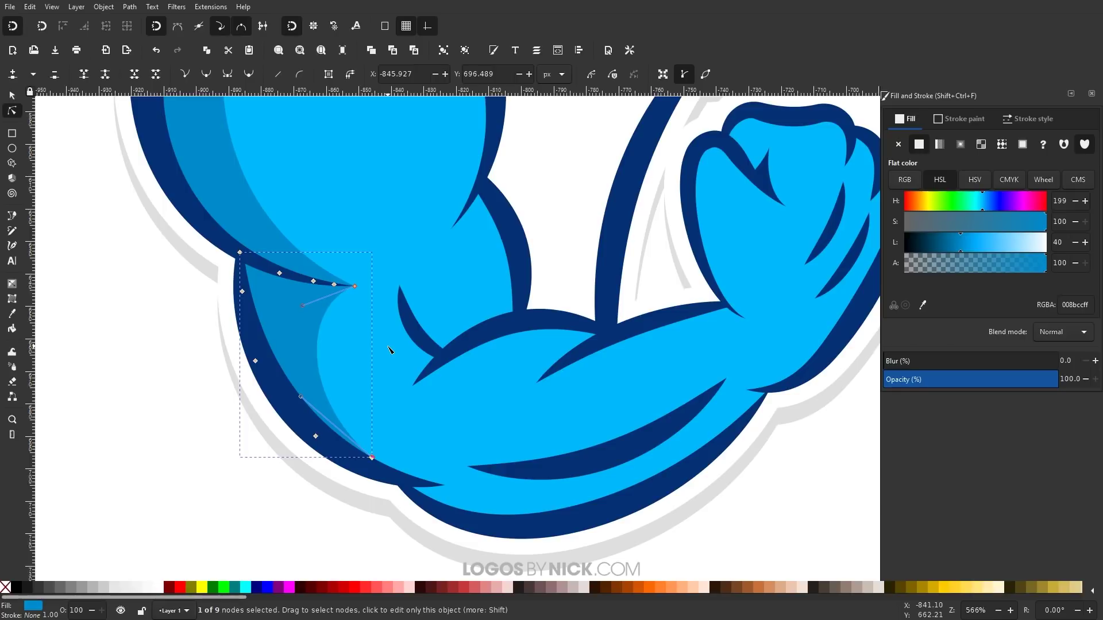
left_click(13, 27)
scroll(331, 324, "up", 1)
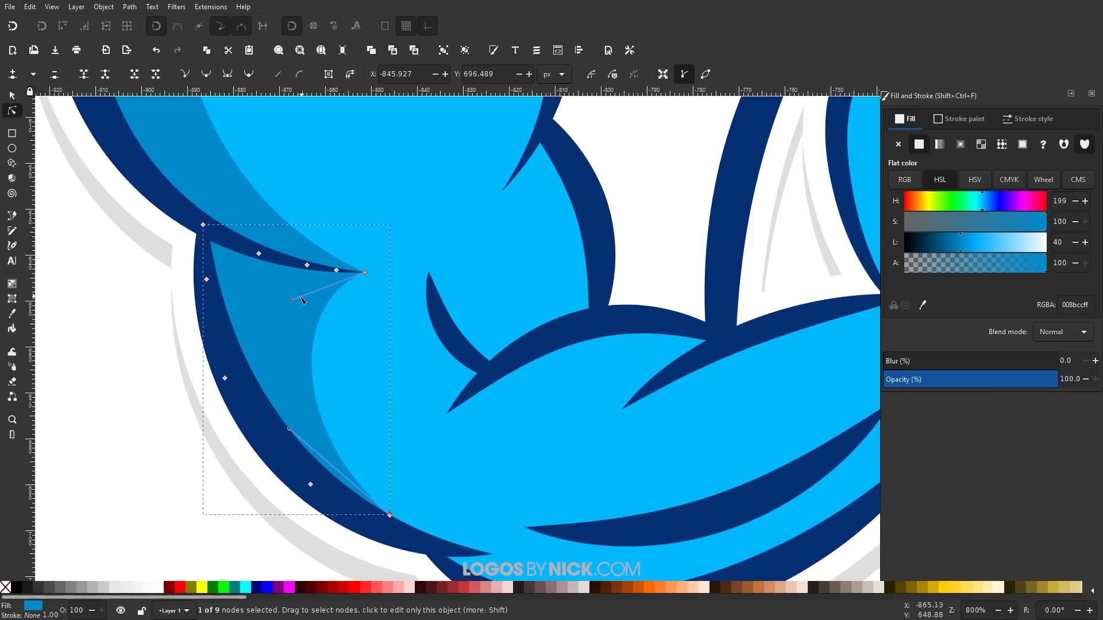
mouse_move(293, 299)
left_mouse_down()
mouse_move(308, 292)
mouse_move(297, 307)
mouse_move(287, 291)
left_mouse_up()
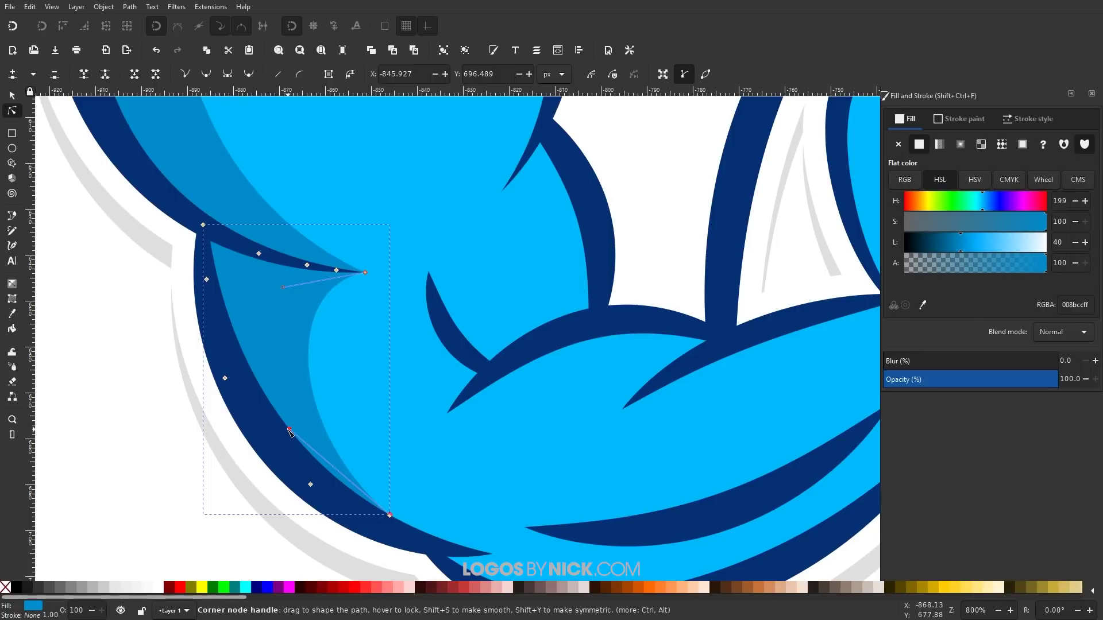
left_click_drag(290, 432, 297, 454)
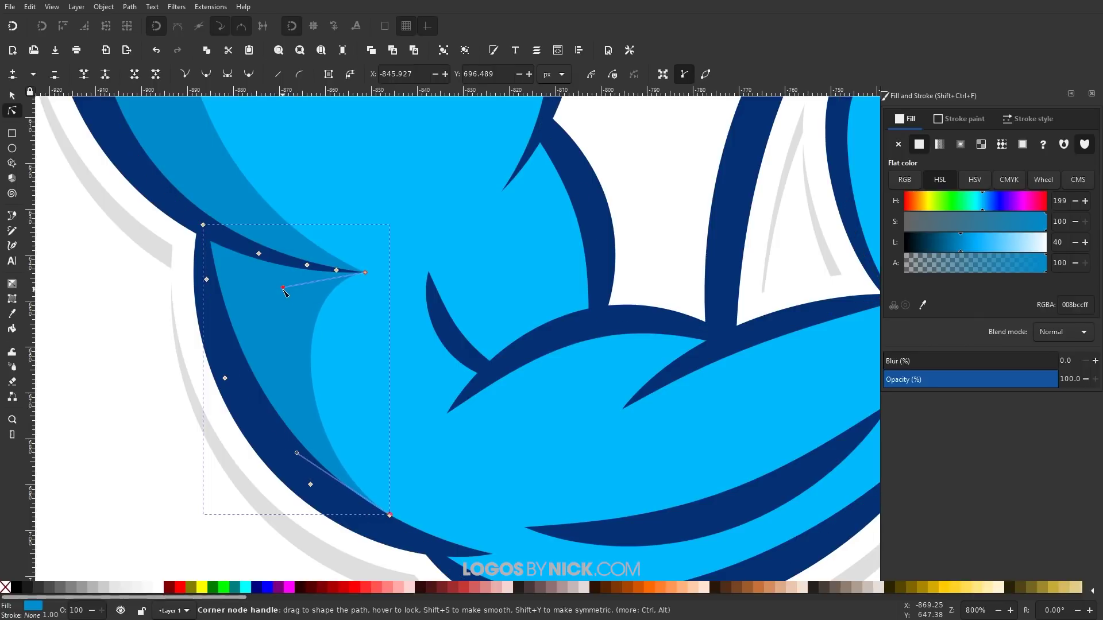
left_click_drag(285, 293, 281, 291)
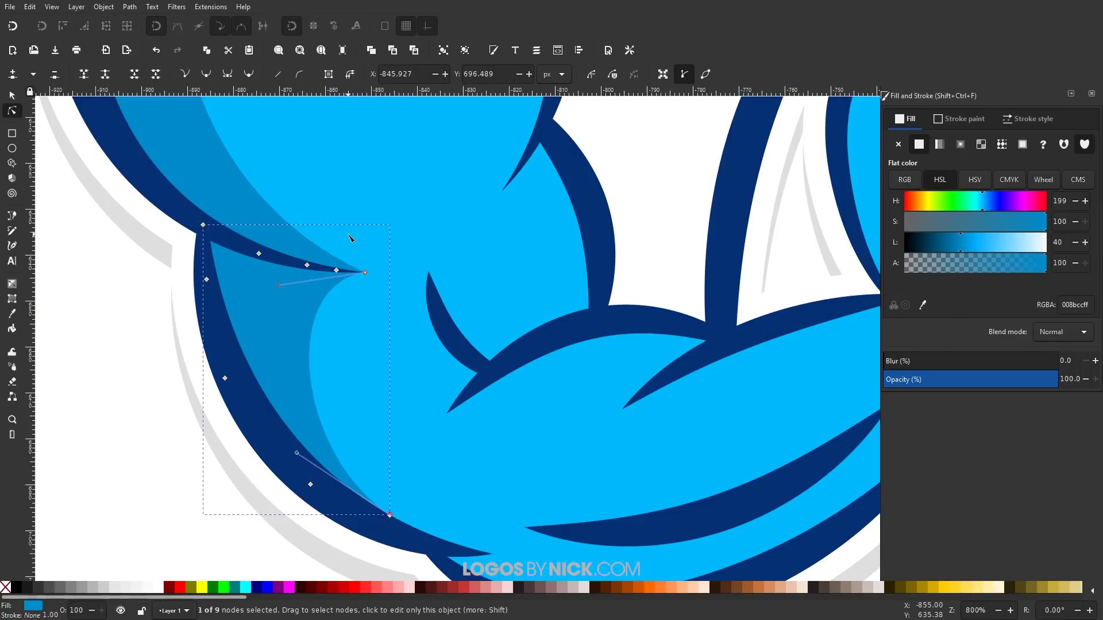
key("shift+5")
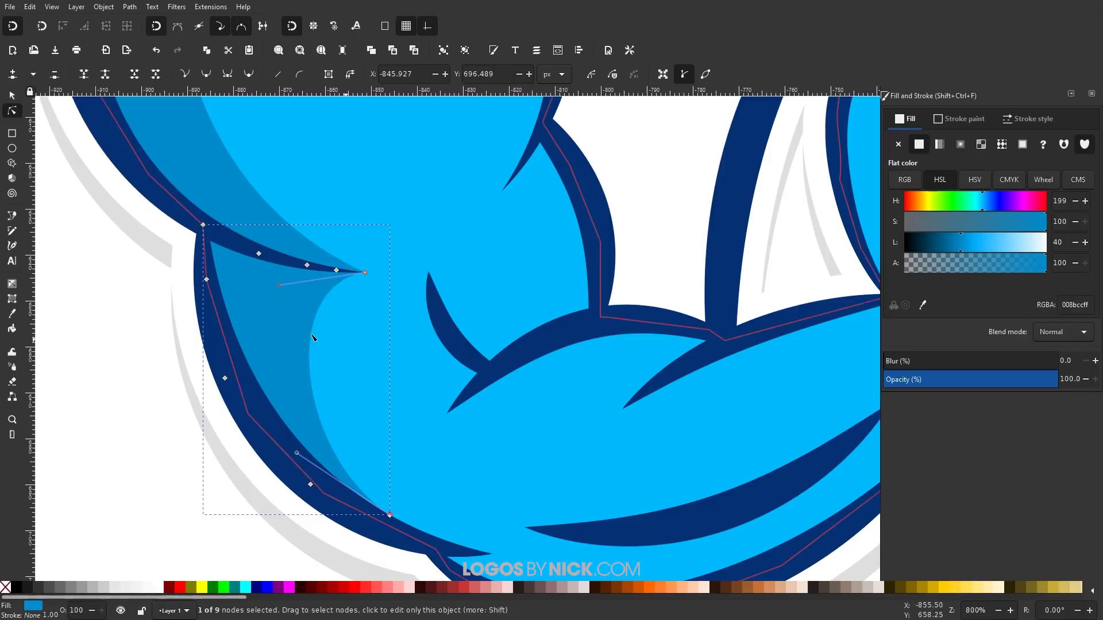
Step: Deselect the elbow shadow and examine the arm, fist and whole shark for areas that still need shading
scroll(313, 337, "down", 3)
left_click_drag(313, 337, 318, 366)
left_click(13, 96)
scroll(359, 334, "down", 1)
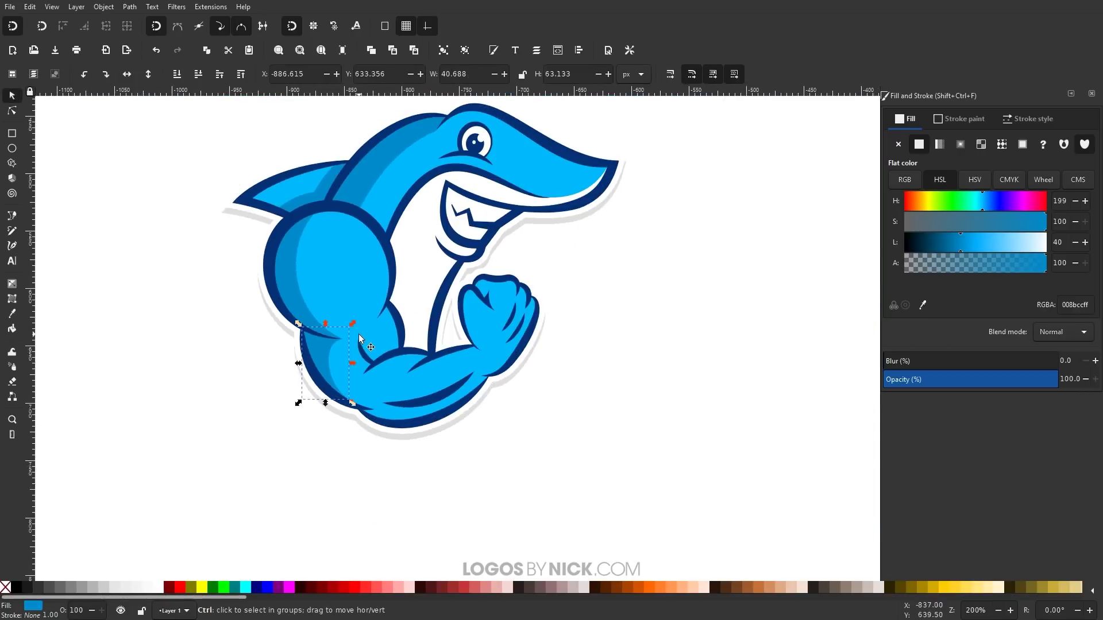
left_click_drag(358, 334, 392, 439)
scroll(392, 439, "down", 1)
left_click(509, 459)
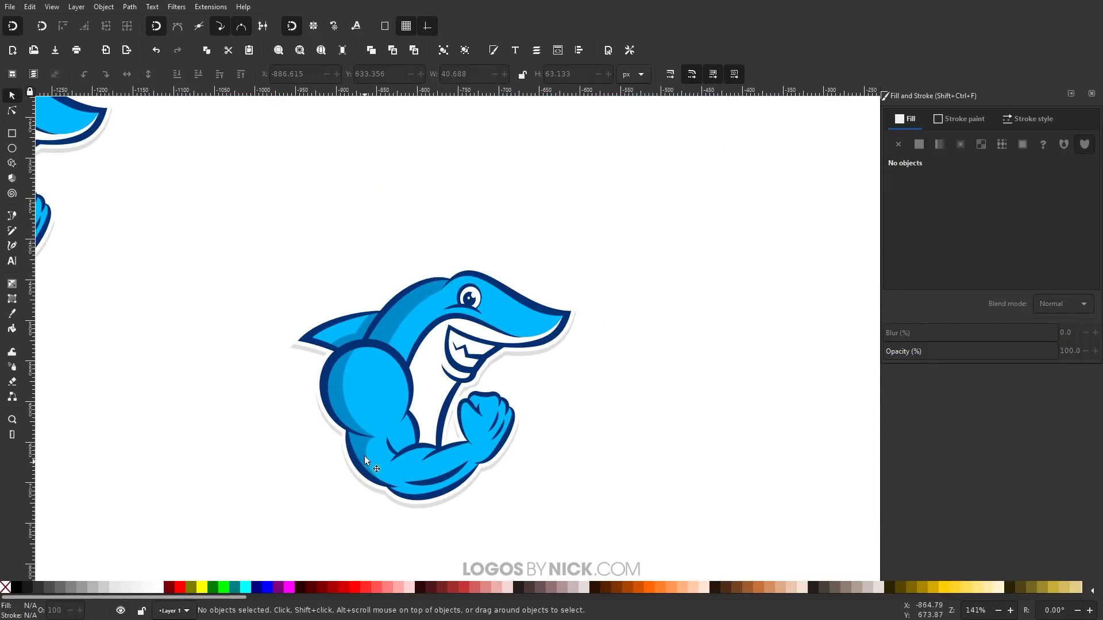
scroll(381, 386, "up", 3)
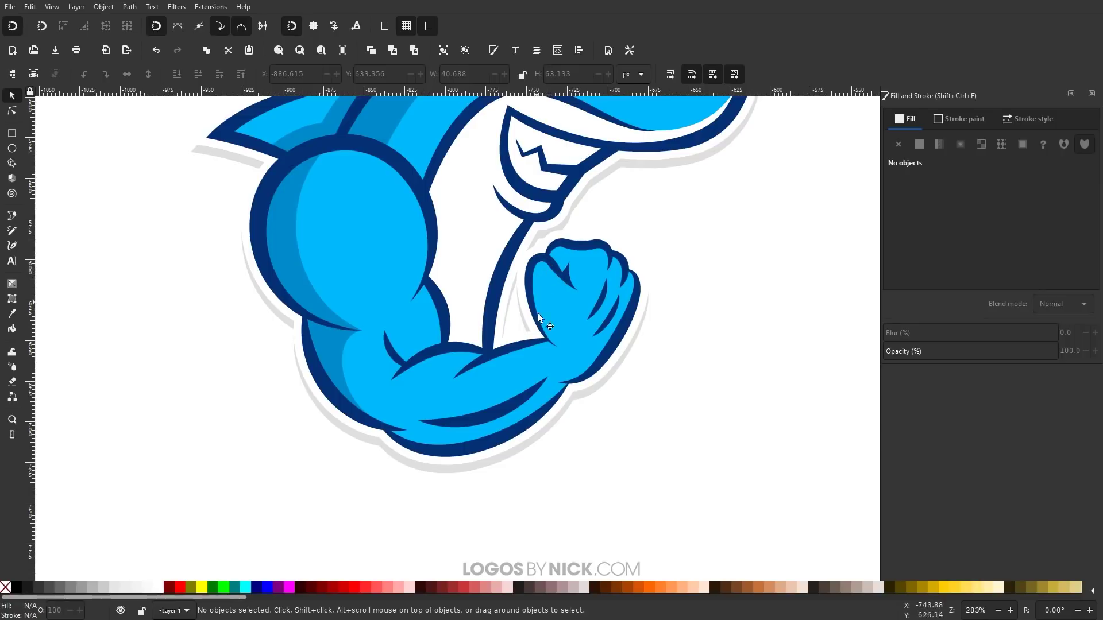
scroll(543, 279, "up", 4)
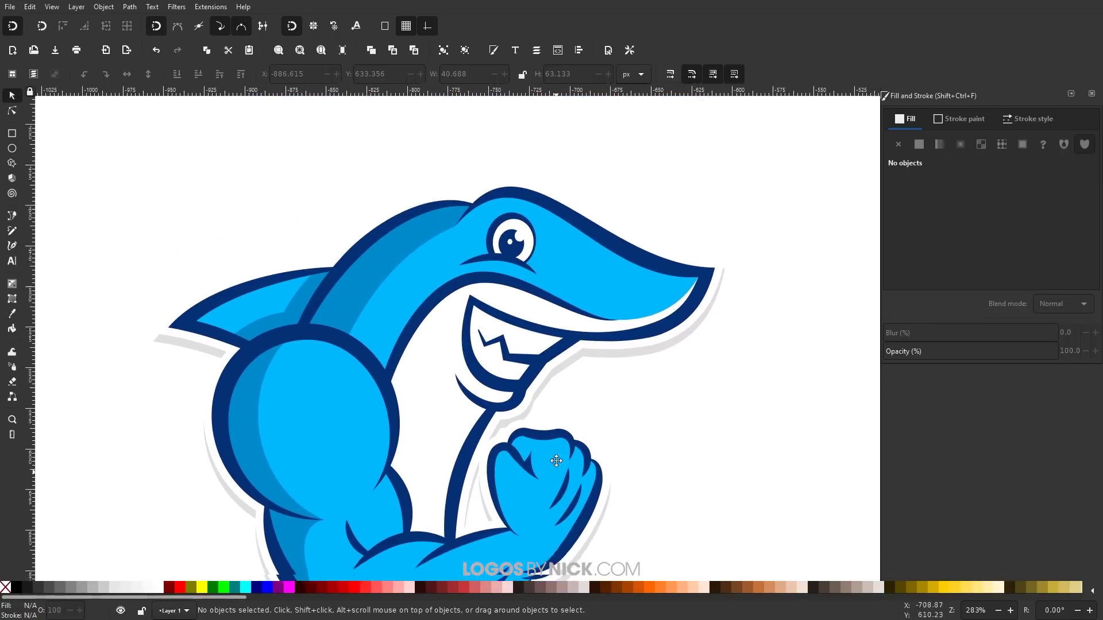
scroll(388, 231, "down", 3)
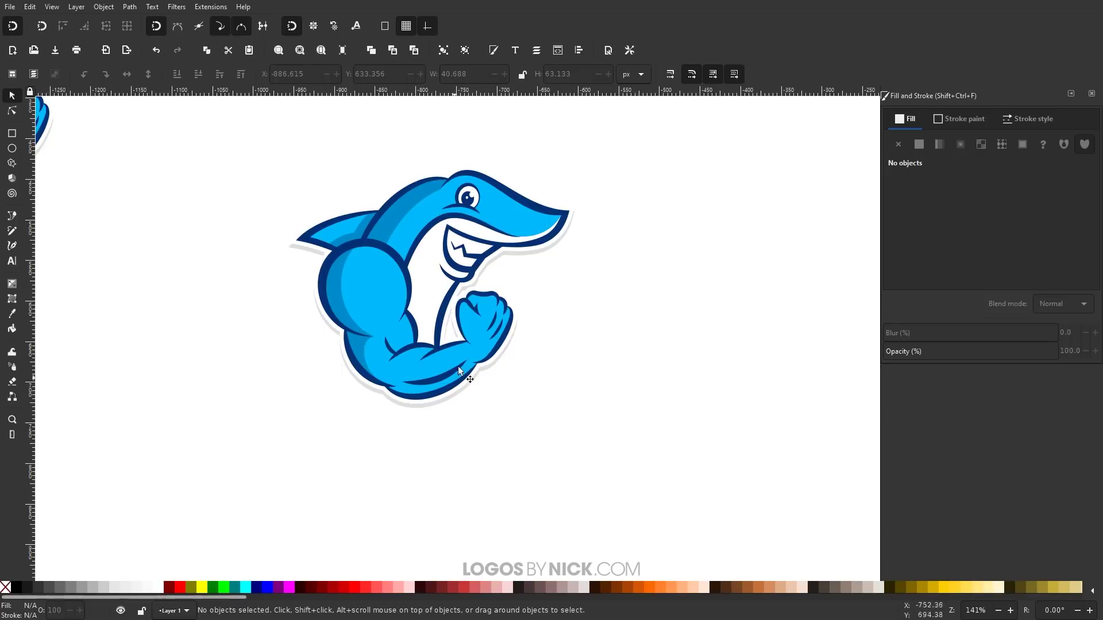
scroll(457, 367, "up", 1)
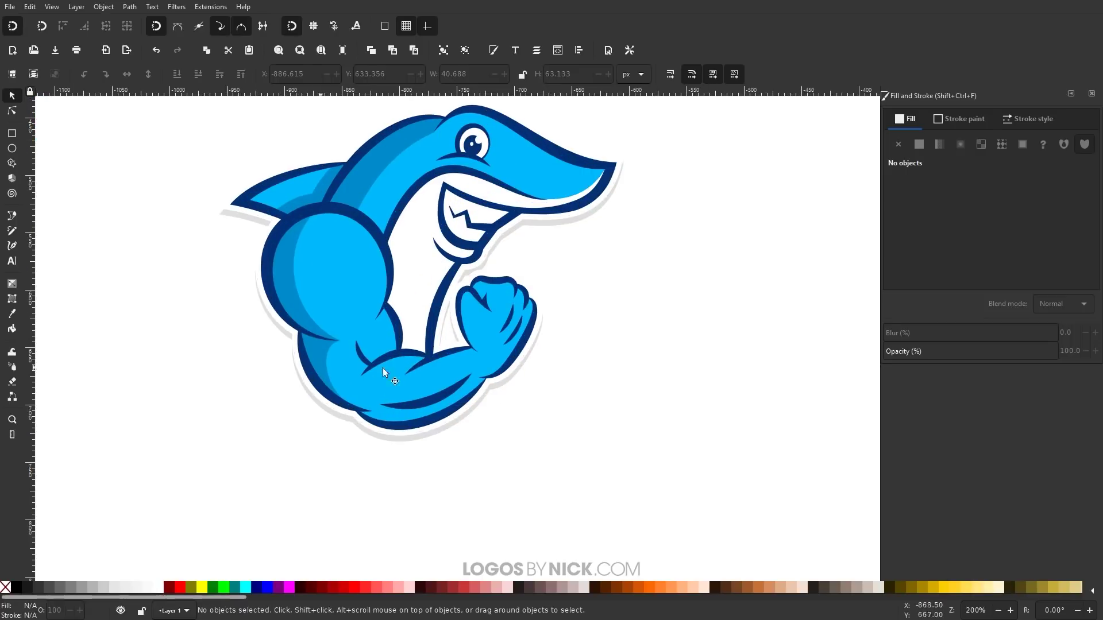
scroll(418, 375, "up", 2)
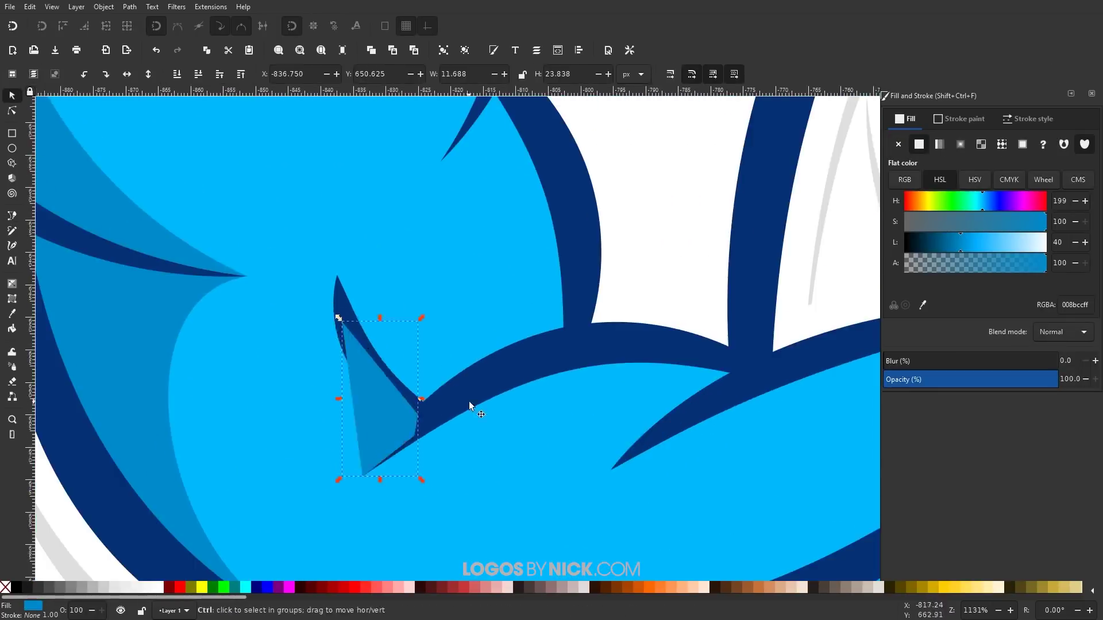
scroll(469, 402, "up", 1)
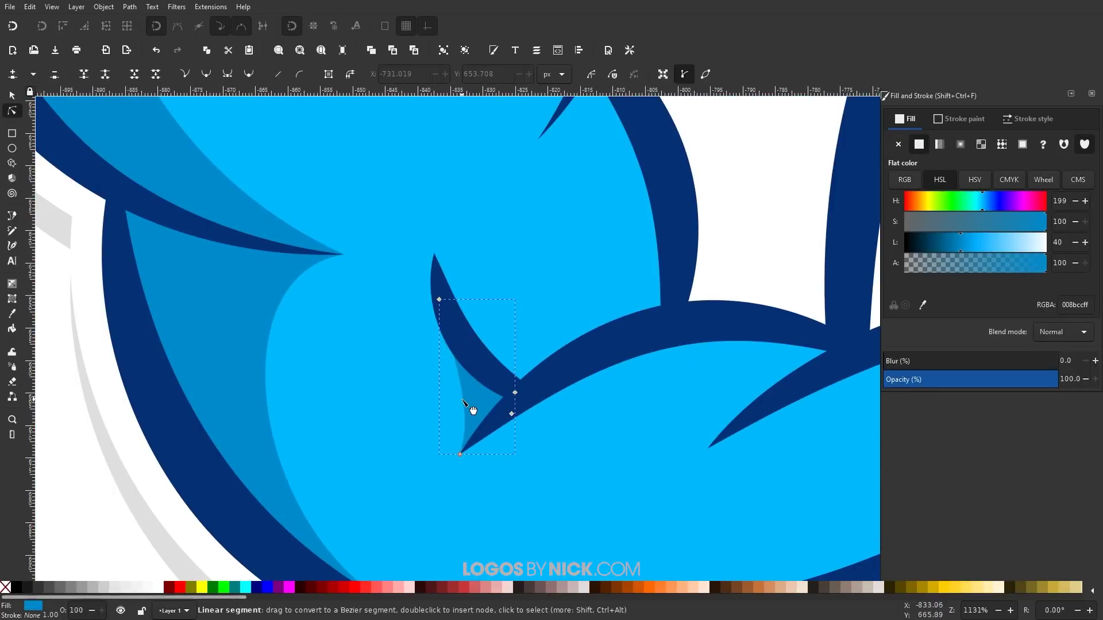
scroll(473, 412, "up", 1)
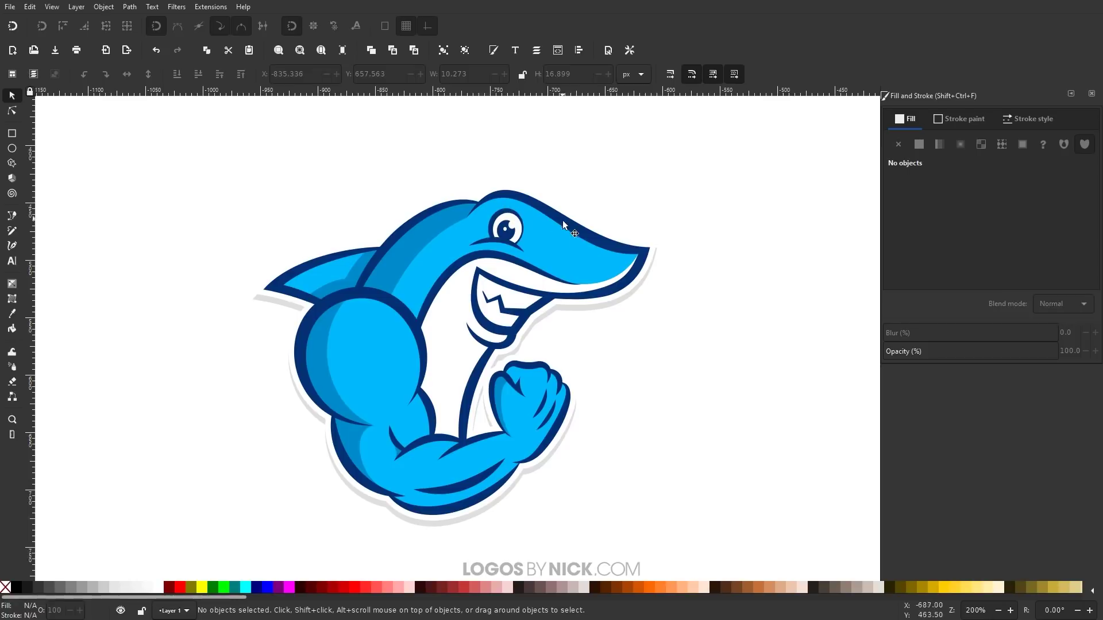
scroll(604, 209, "up", 2)
scroll(566, 222, "down", 2)
left_click_drag(665, 350, 543, 344)
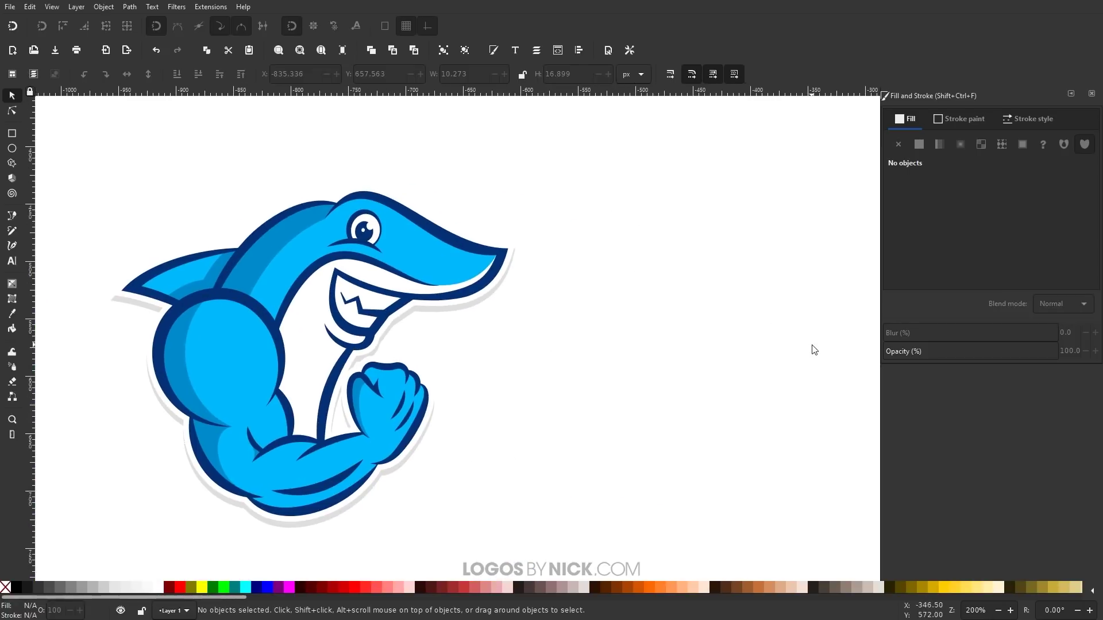
Step: With snapping on, draw a straight-segment Bezier path from the notch behind the head to the snout tip and back within the navy outline to above the eye
scroll(394, 216, "up", 3, "ctrl")
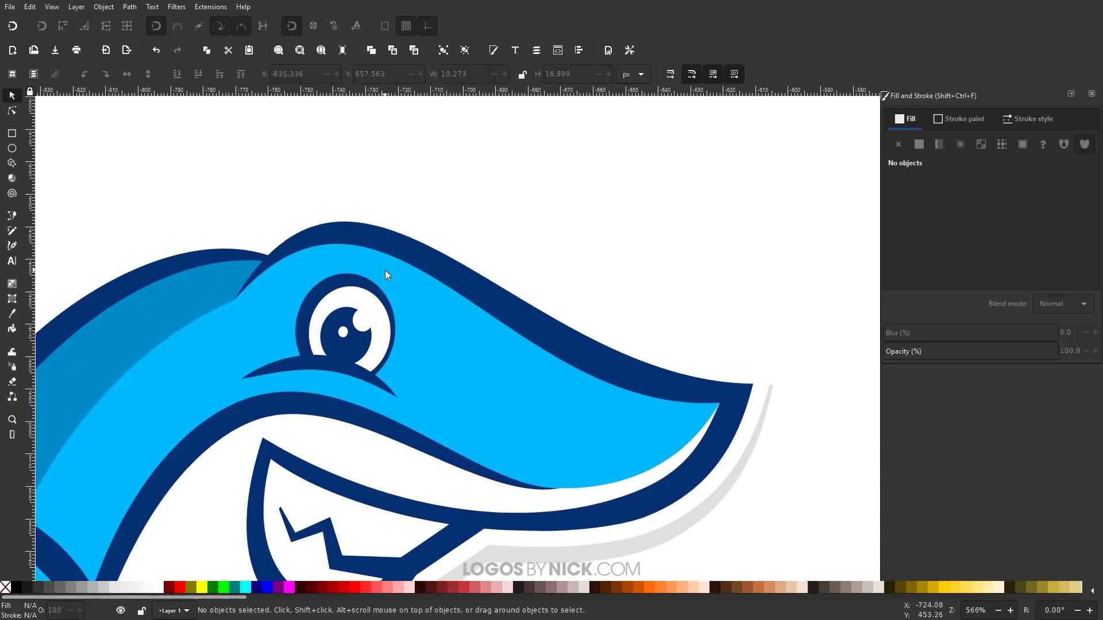
scroll(402, 315, "left", 1)
key("b")
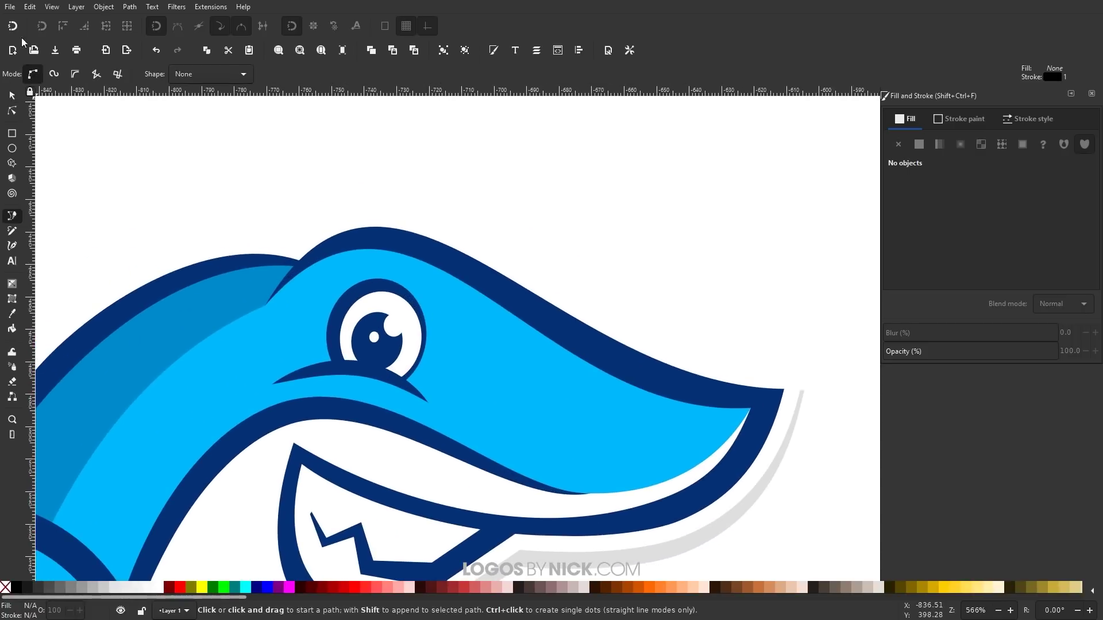
scroll(456, 298, "up", 2, "ctrl")
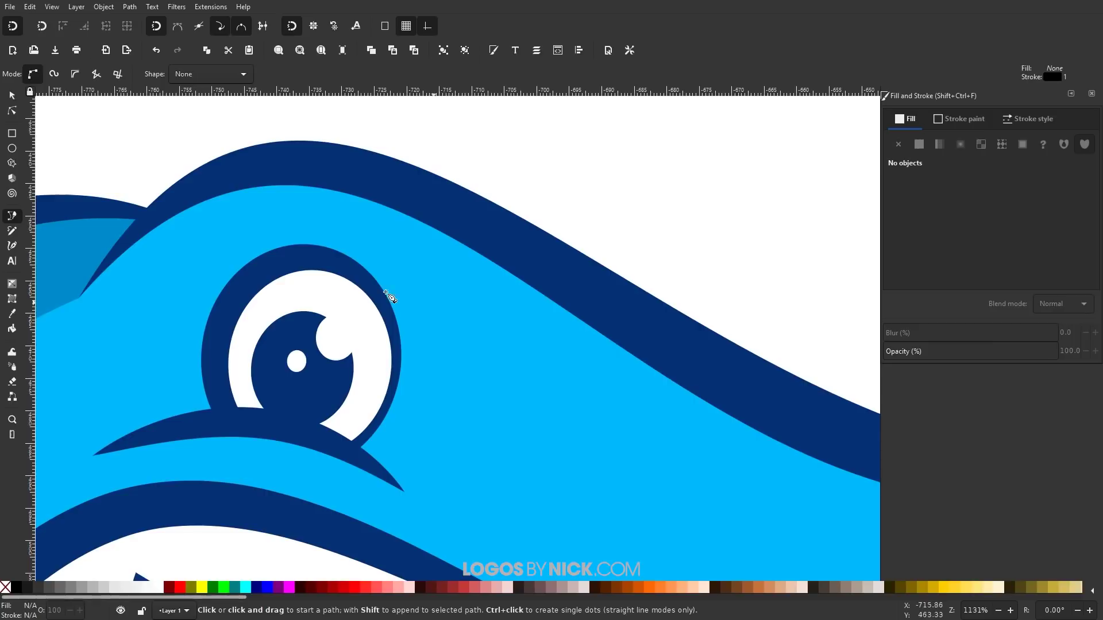
left_click(80, 301)
scroll(271, 295, "down", 2, "ctrl")
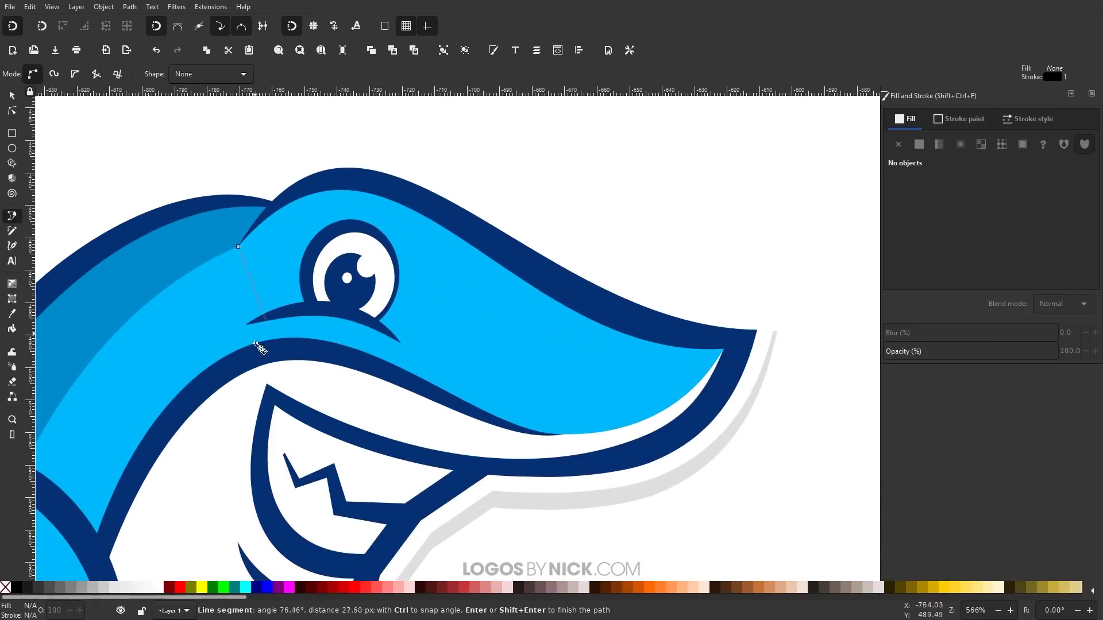
left_click(724, 351)
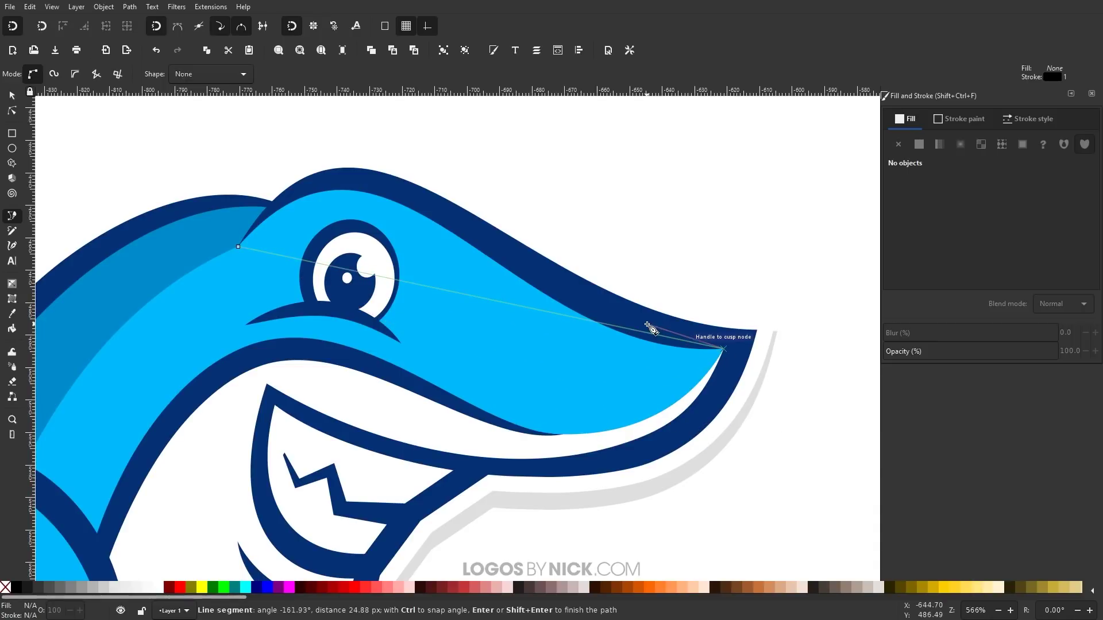
left_click(556, 285)
scroll(435, 221, "up", 1)
left_click_drag(435, 221, 685, 341)
left_click(732, 348)
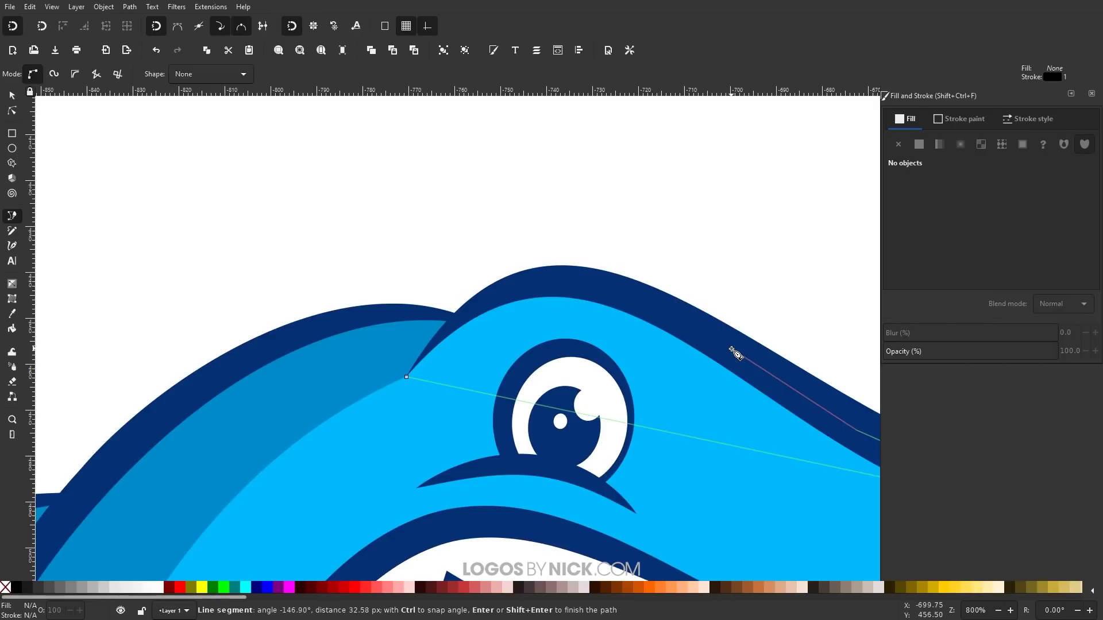
double_click(626, 285)
Step: Continue the open head path from its end node within the outline over the top of the head, and close it at the notch
scroll(629, 290, "up", 1)
scroll(660, 350, "down", 4)
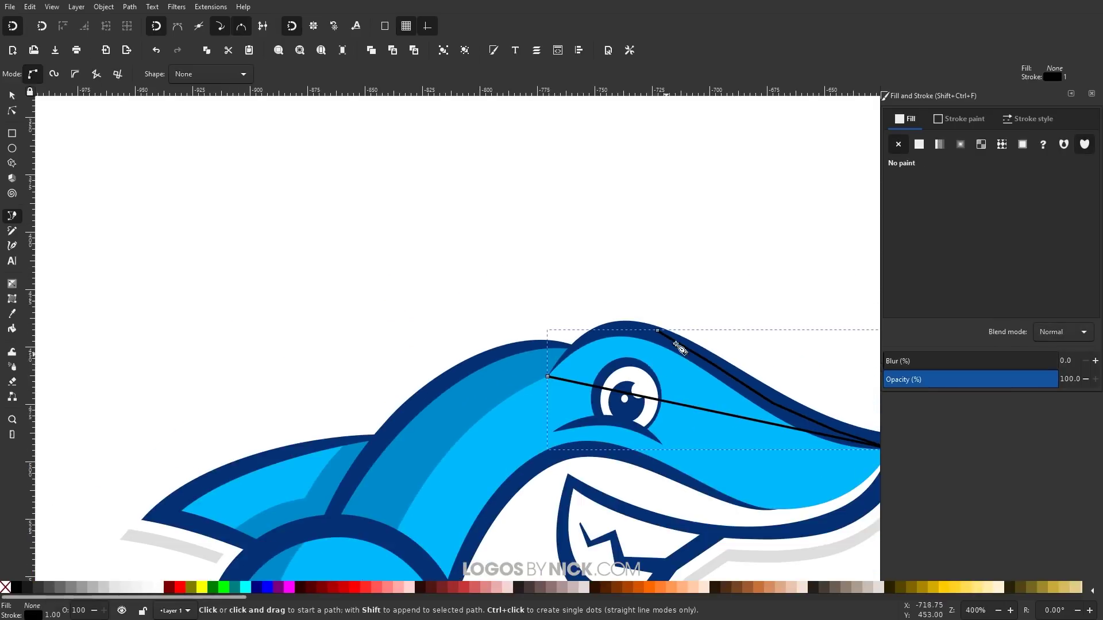
scroll(635, 340, "up", 3)
left_click(641, 321)
left_click(516, 331)
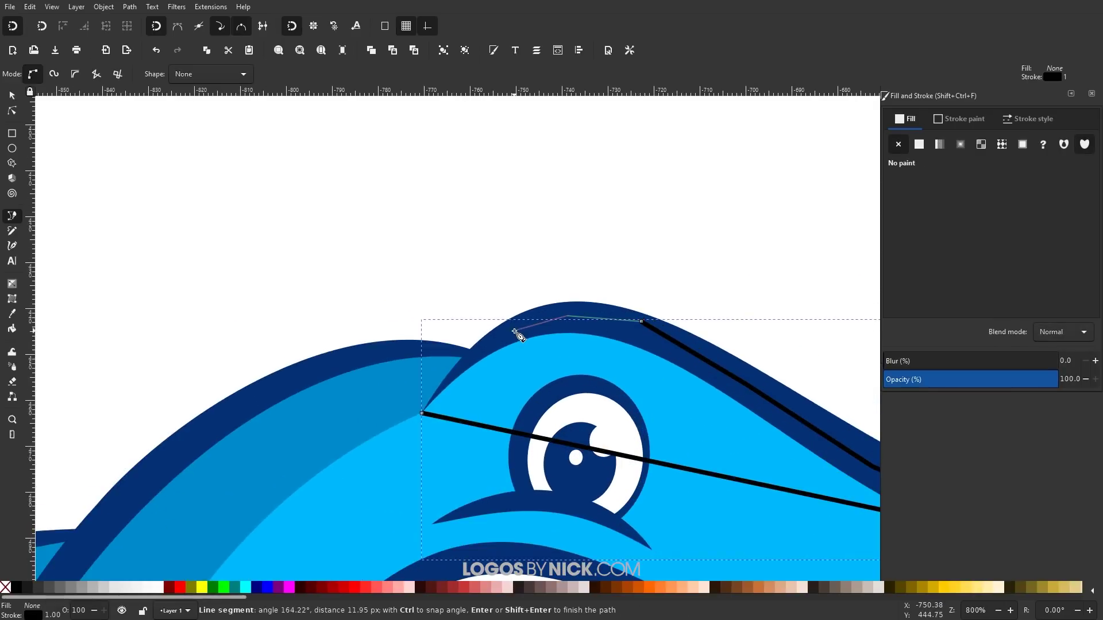
scroll(463, 368, "up", 4)
left_click(467, 364)
left_click(367, 484)
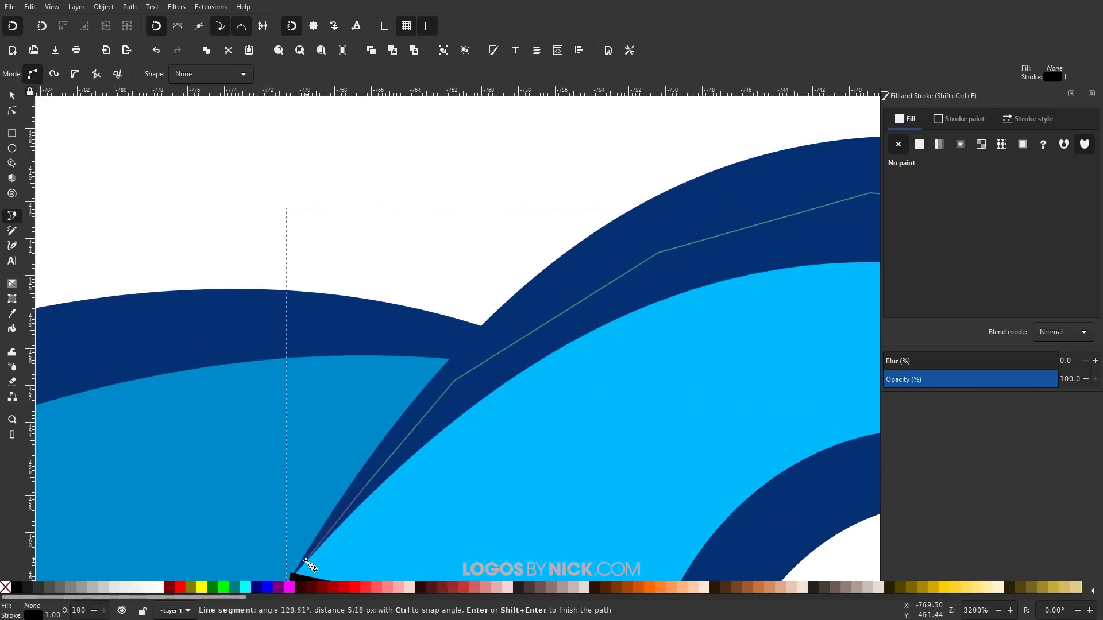
left_click_drag(307, 552, 364, 416)
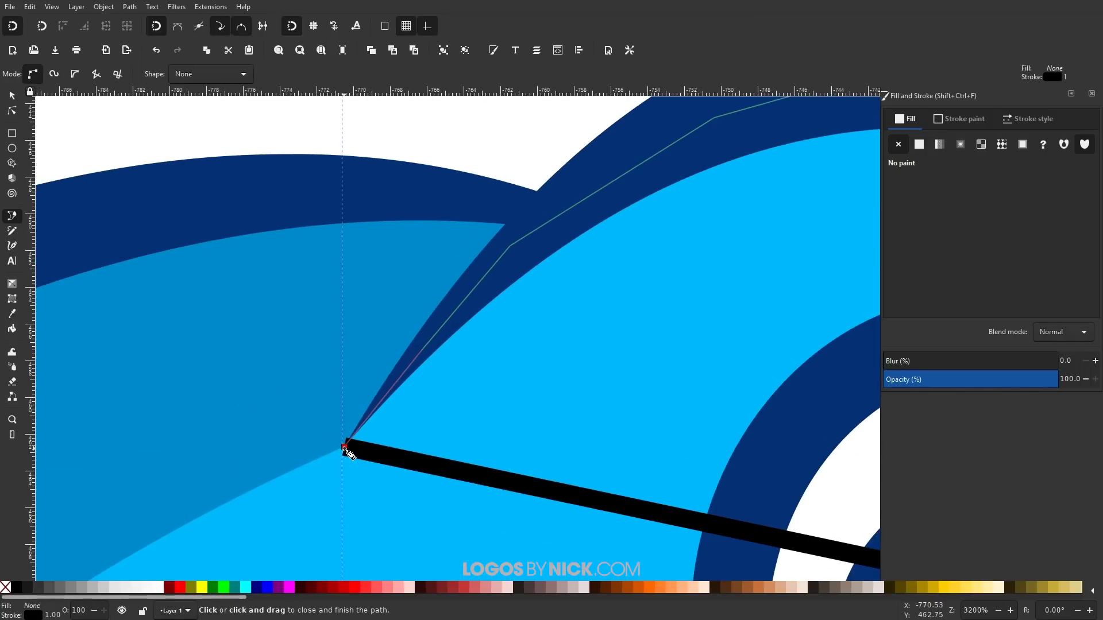
left_click(345, 451)
Step: Fill the closed head shape with the shark's body blue lightened to HSL lightness 78, and remove its stroke
scroll(475, 382, "down", 6)
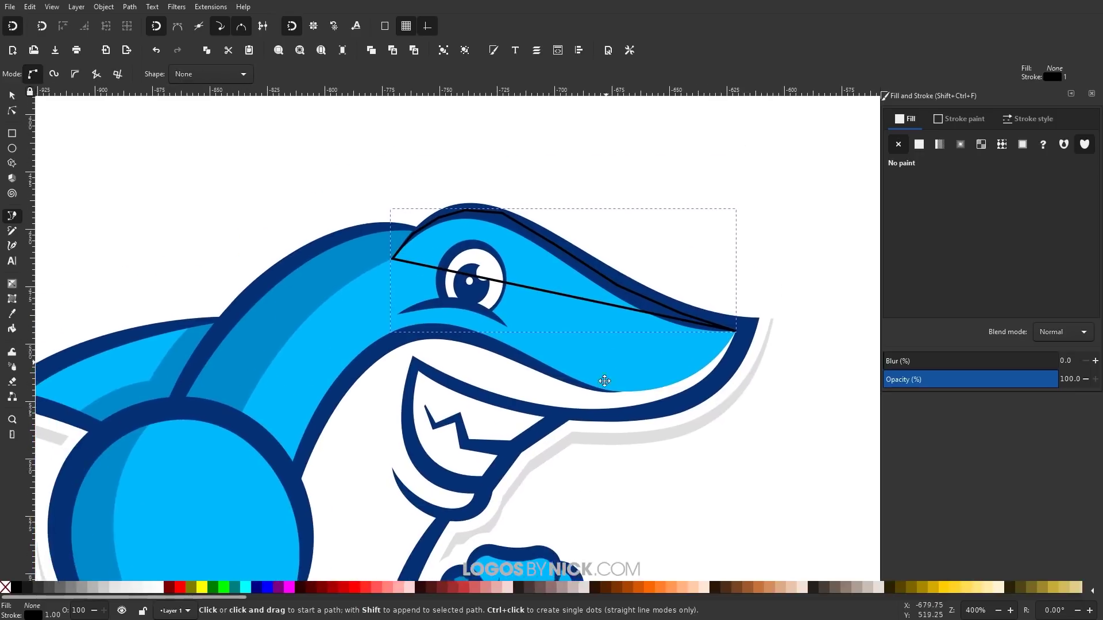
scroll(605, 380, "up", 1)
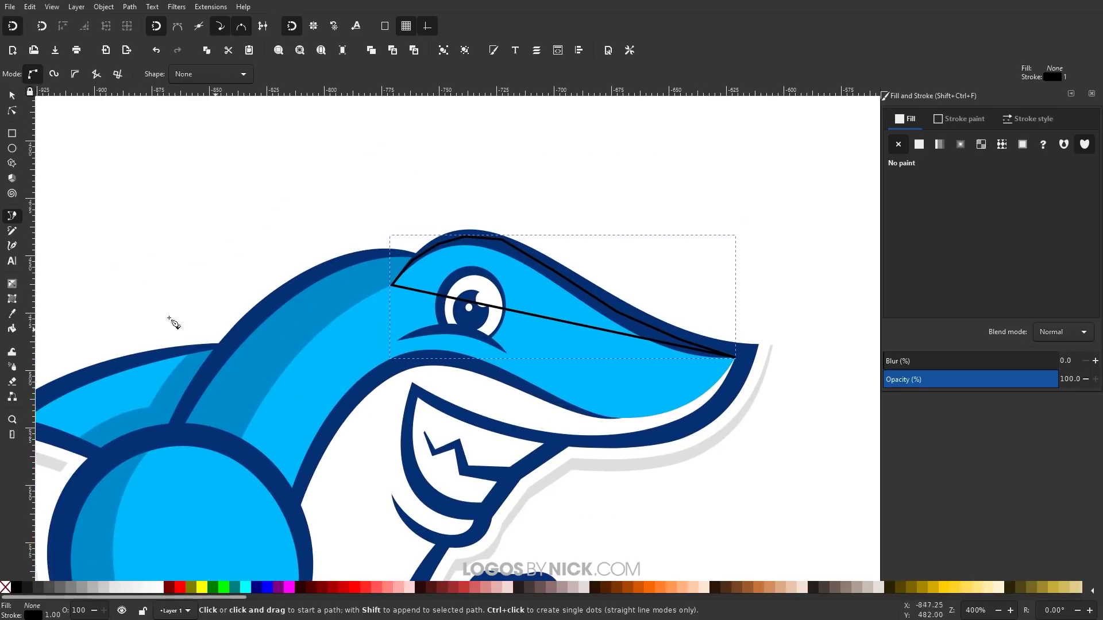
left_click_drag(463, 372, 446, 358)
key("d")
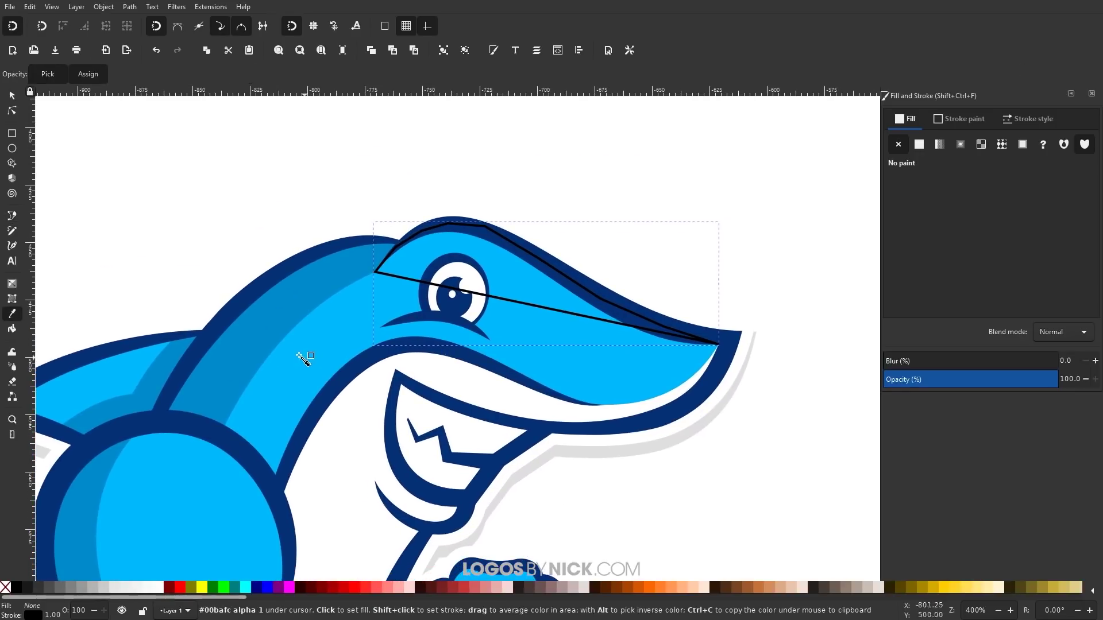
left_click(340, 338)
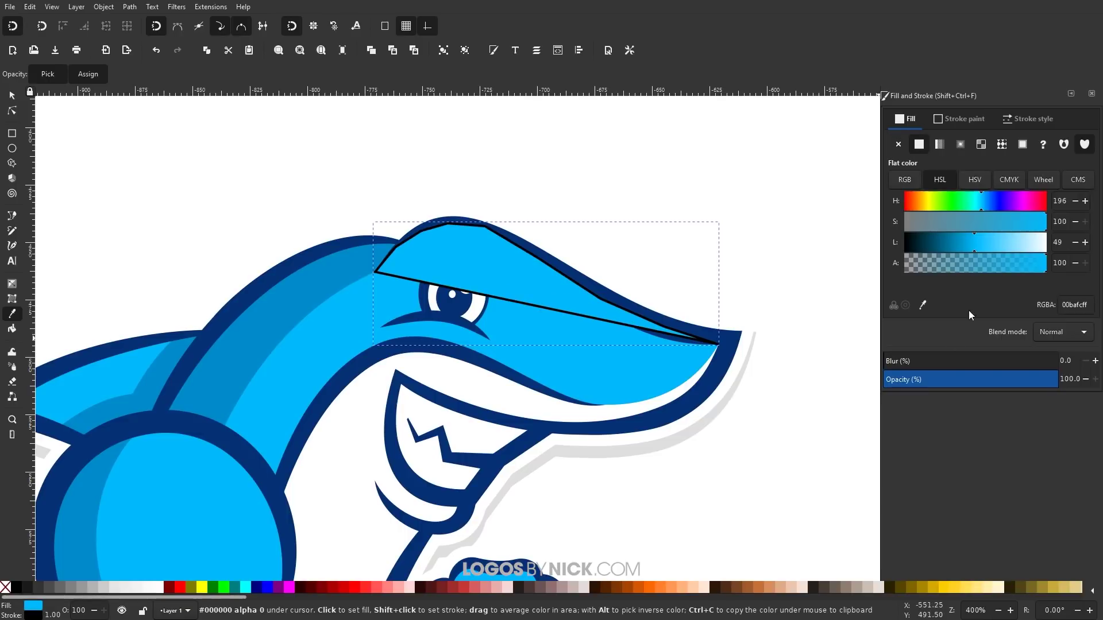
left_click_drag(973, 244, 1014, 251)
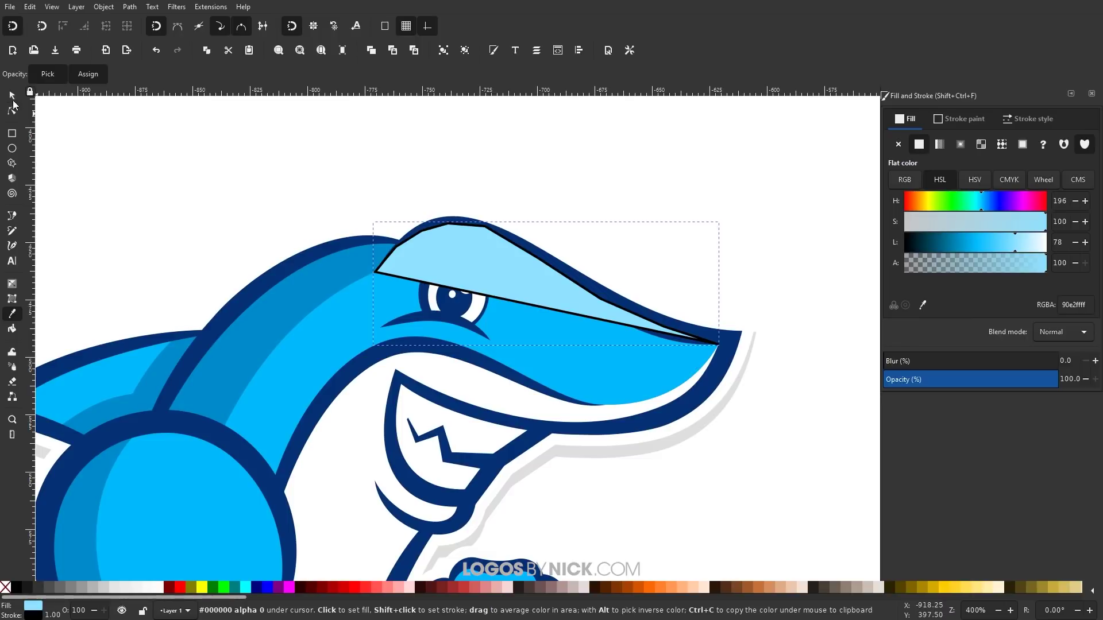
left_click(48, 175, "shift")
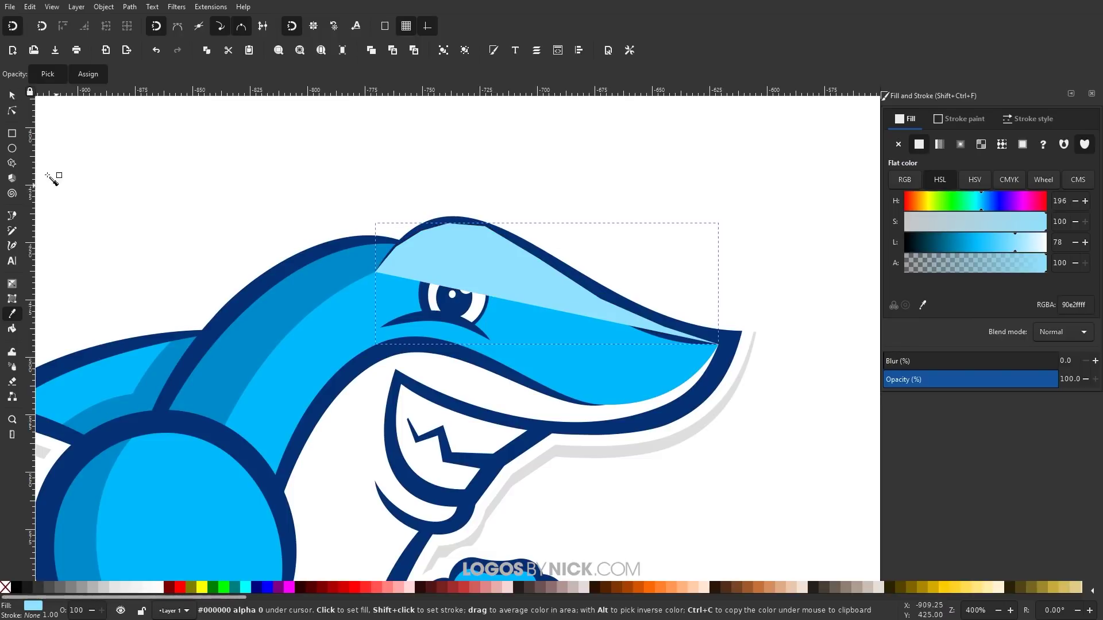
Step: Lower the light blue head highlight in the stacking order beneath the eye and the navy outline
left_click(12, 96)
scroll(306, 246, "up", 1)
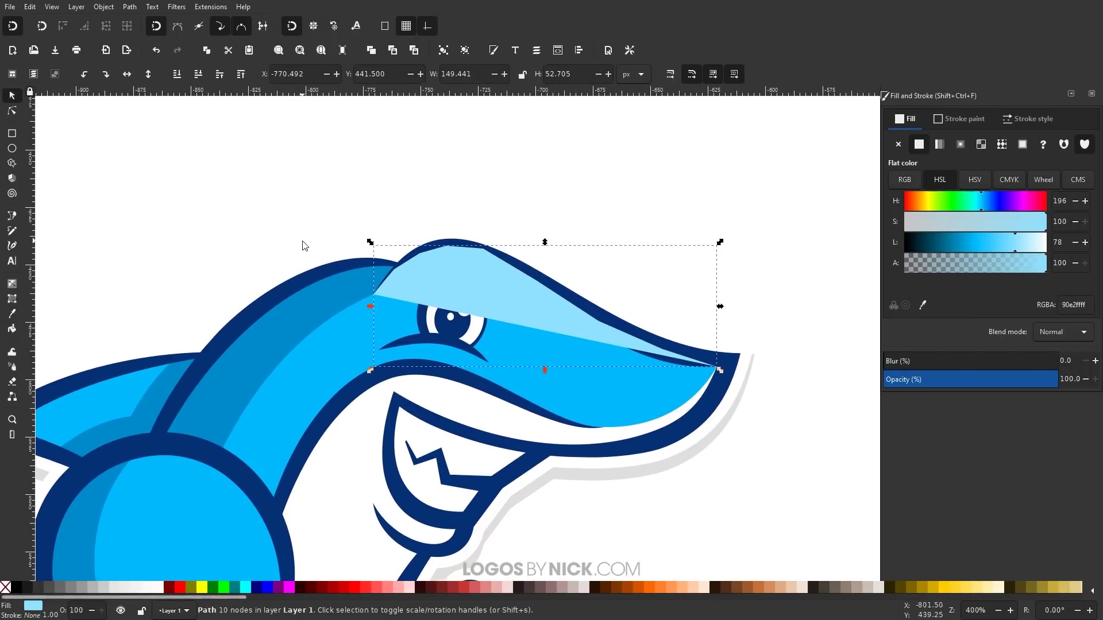
key("Page_Down")
key("Page_Down")
key("Page_Down")
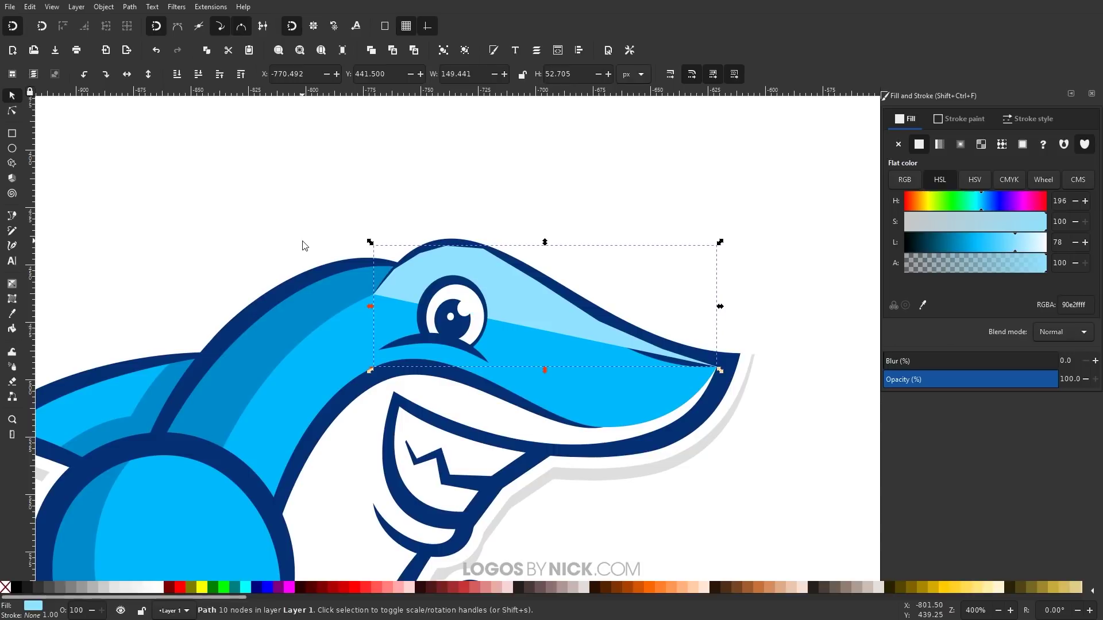
key("Page_Down")
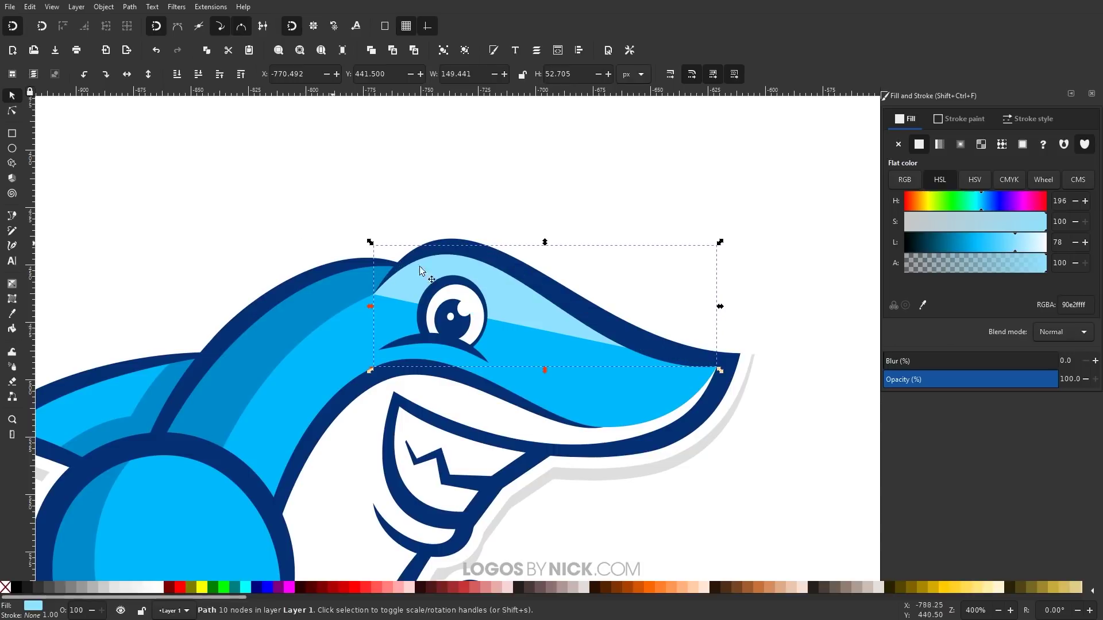
Step: With snapping off, bend the highlight's straight lower edge into an S-curve from behind the head to the snout tip and refine its end handles
left_click(10, 114)
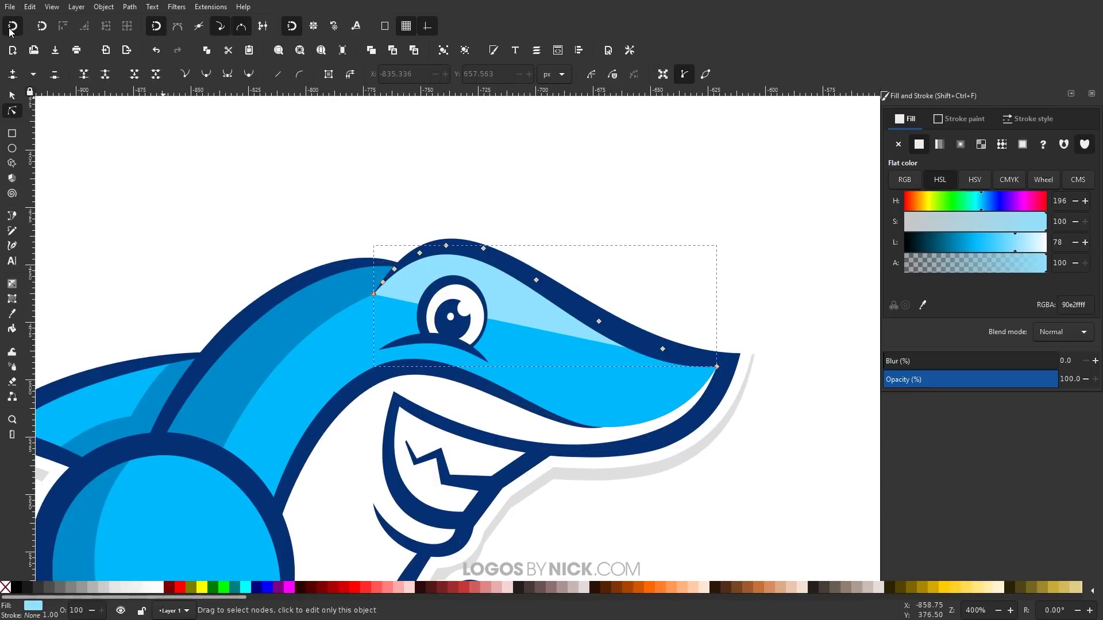
left_click_drag(506, 326, 503, 284)
left_click(717, 367)
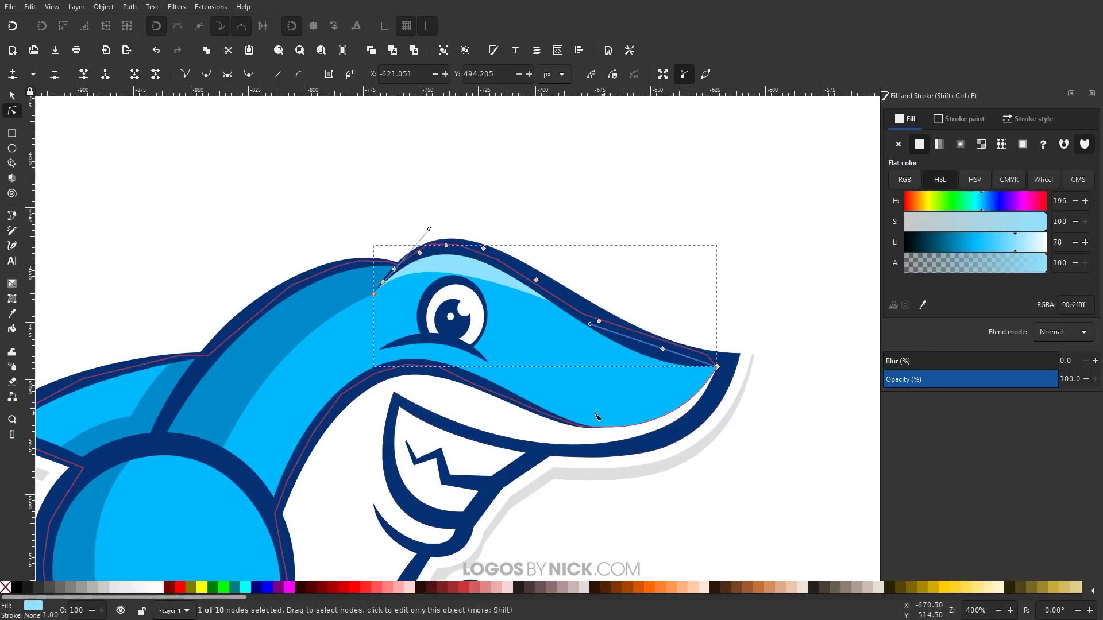
left_click_drag(592, 324, 595, 402)
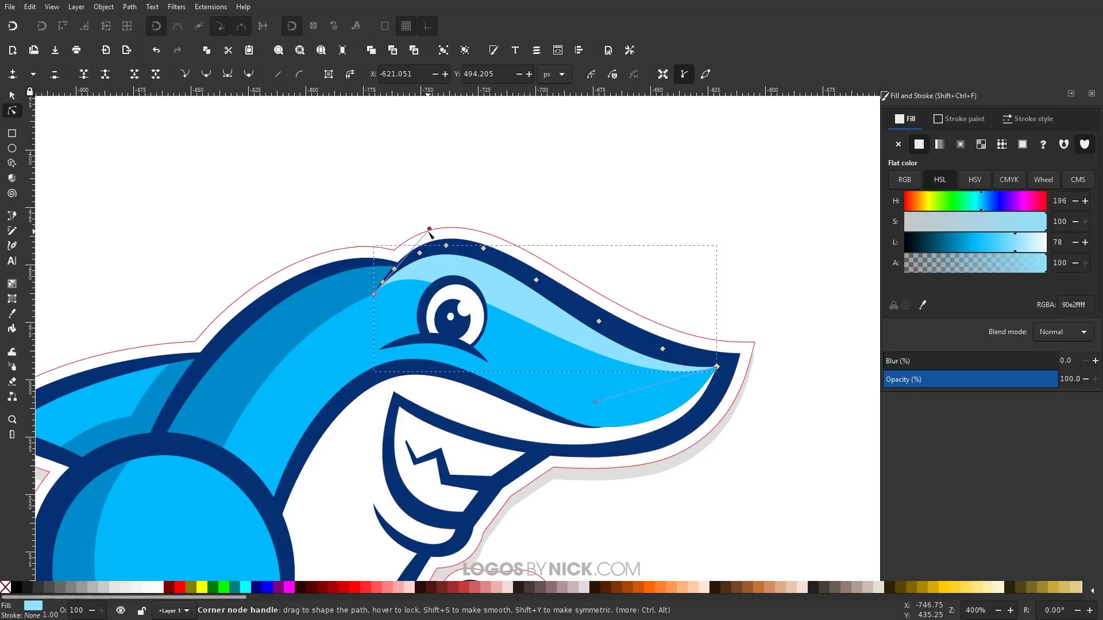
left_click_drag(430, 229, 458, 231)
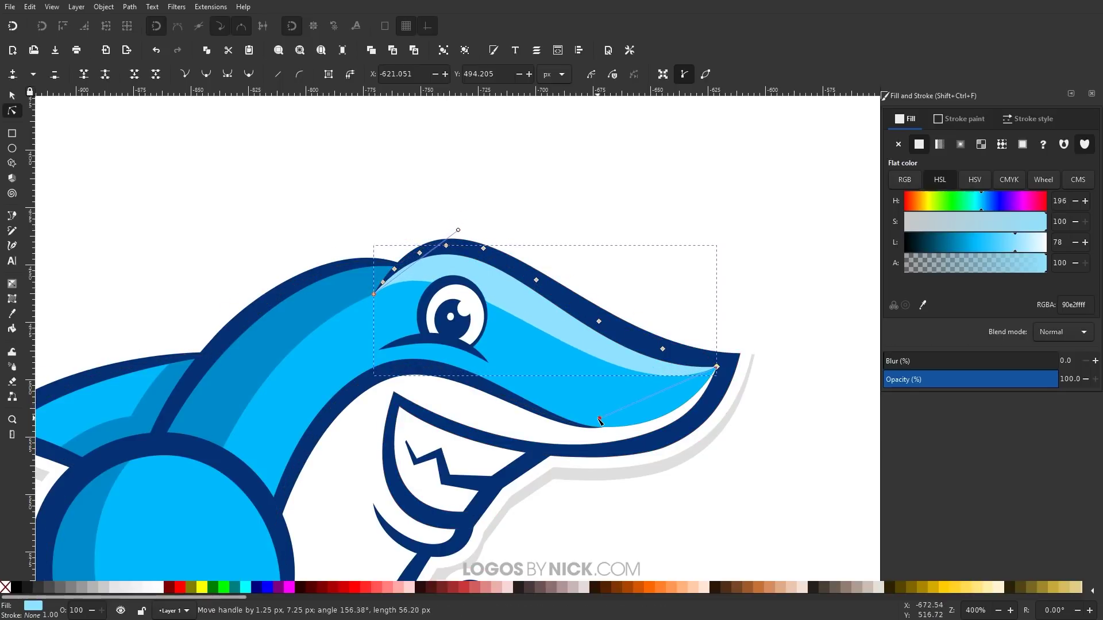
Step: Try adding a node on the highlight's lower edge beside the eye and moving it up, and undo that edit
scroll(482, 281, "up", 3, "ctrl")
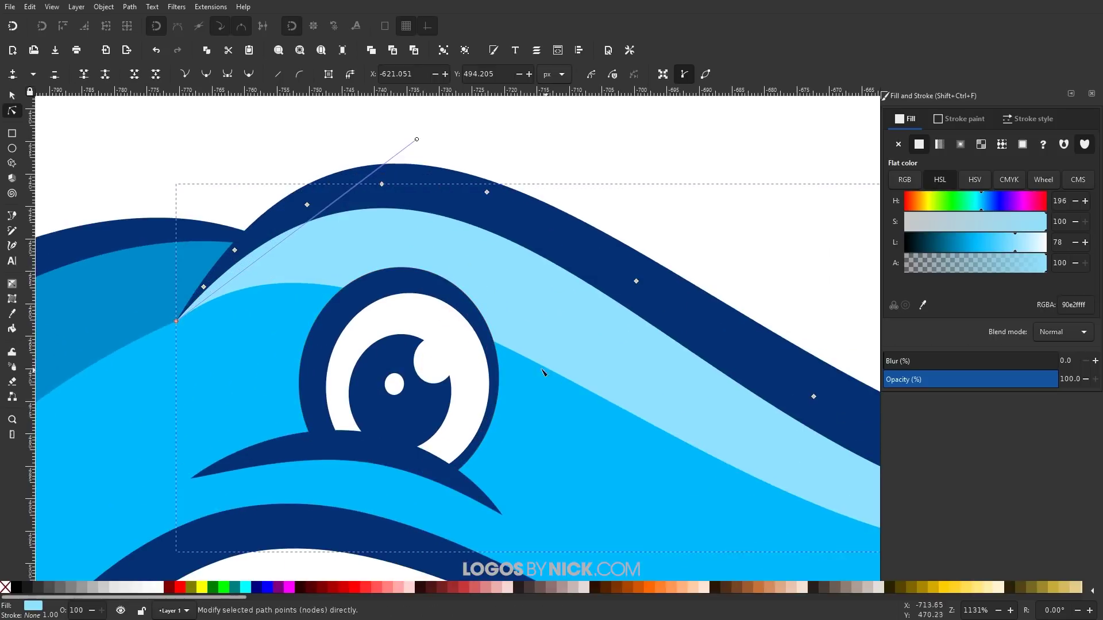
left_click(508, 348)
left_click_drag(508, 348, 501, 285)
scroll(501, 379, "down", 2)
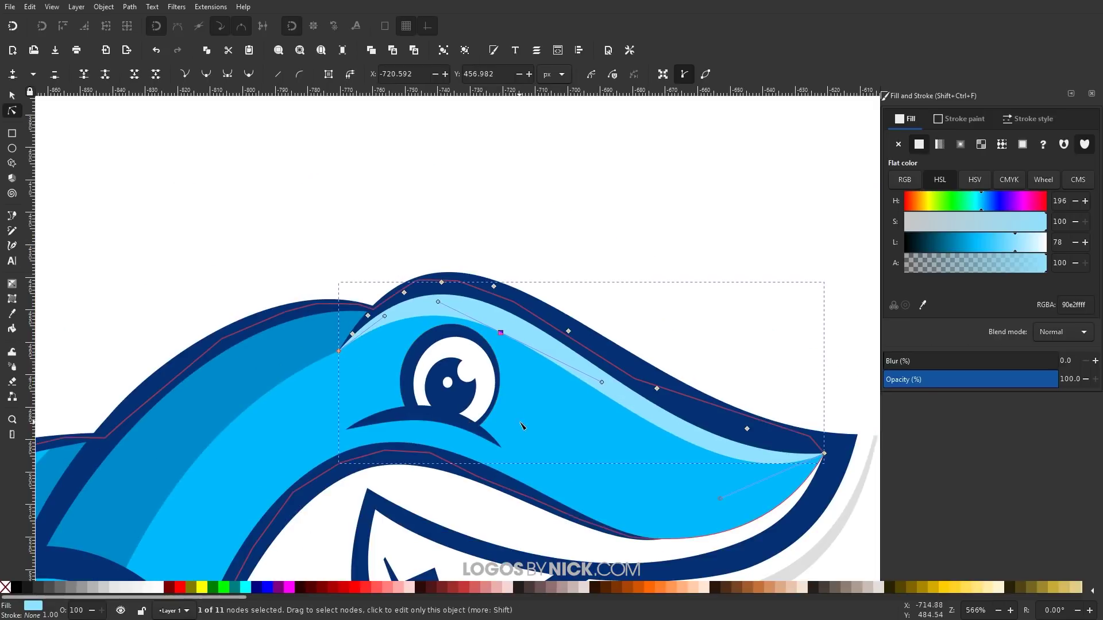
scroll(502, 343, "up", 2)
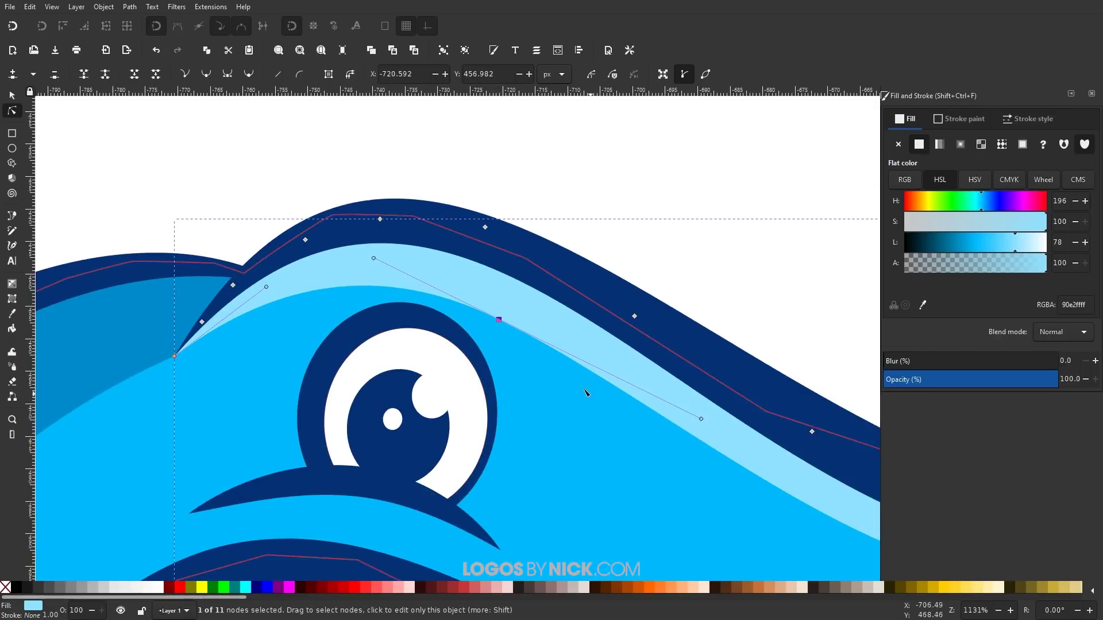
scroll(480, 406, "down", 3)
scroll(542, 424, "up", 3)
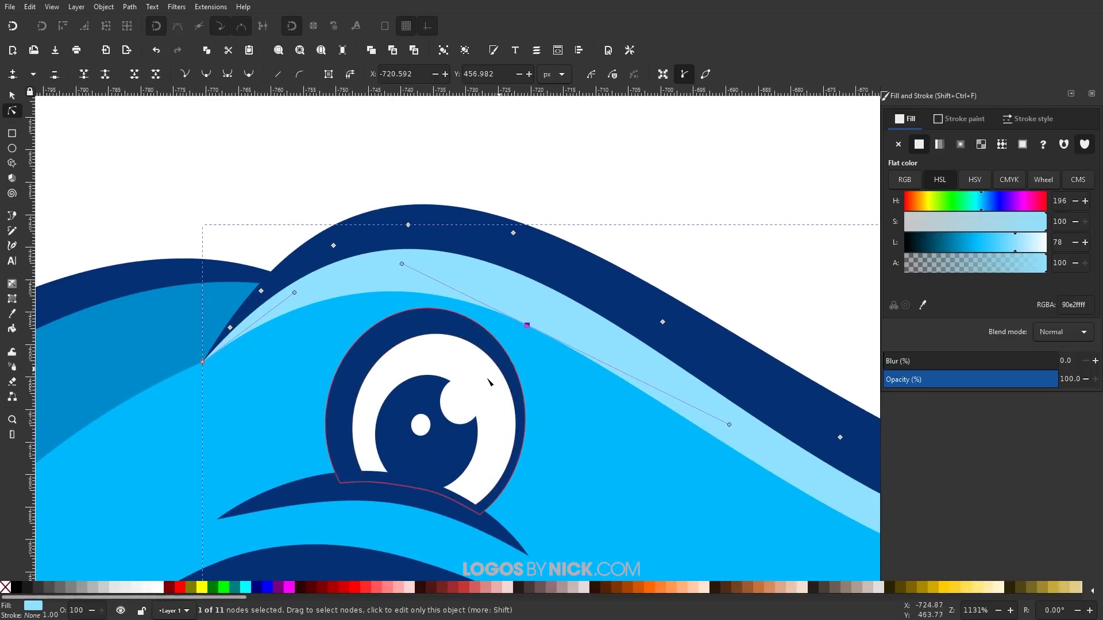
key("ctrl+z")
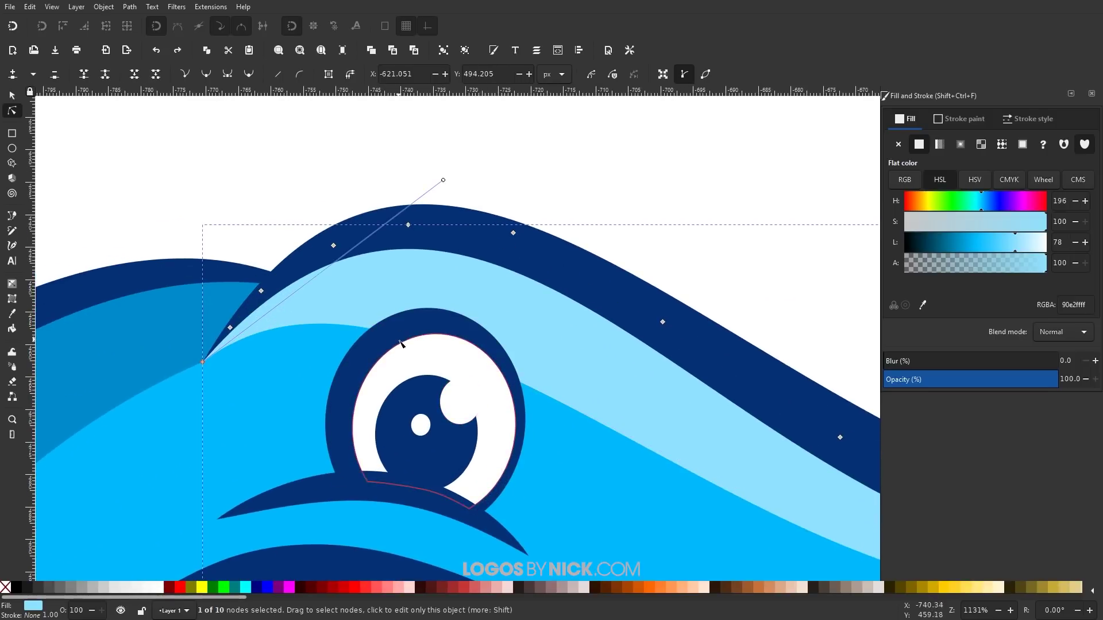
Step: Raise the highlight in the stacking order above the eye and the navy outline to expose its full lower edge
left_click_drag(490, 372, 525, 366)
key("s")
scroll(528, 365, "down", 3)
scroll(545, 371, "up", 3)
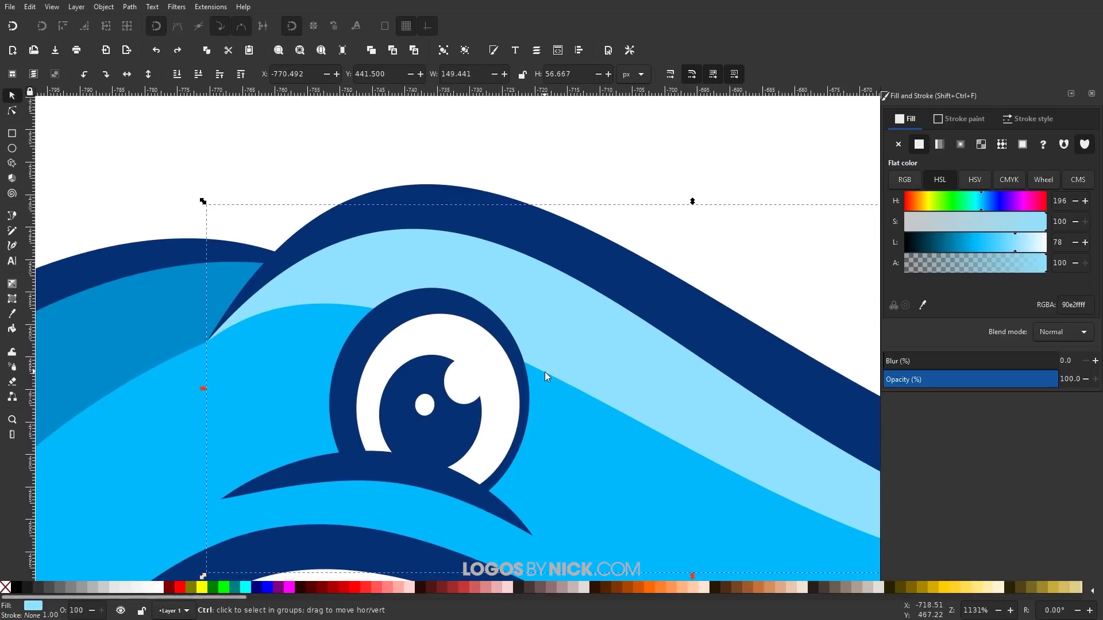
key("ctrl+shift+z")
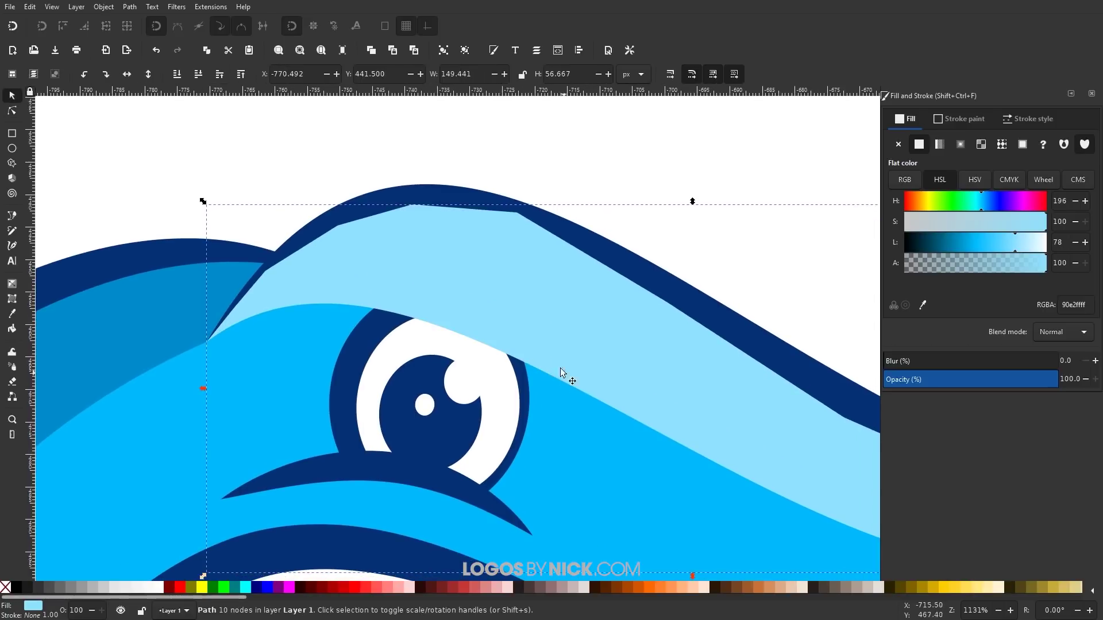
Step: Add a node on the highlight's lower edge over the eye and move it up so the edge clears the eye outline
scroll(560, 368, "left", 1)
key("n")
double_click(482, 351)
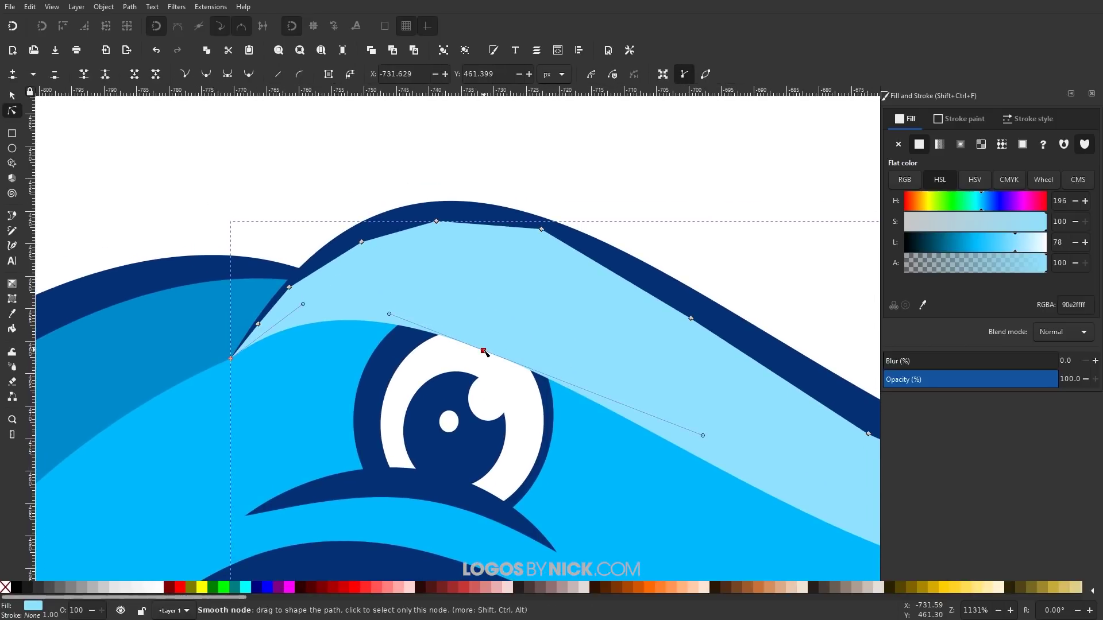
left_click_drag(483, 353, 503, 309)
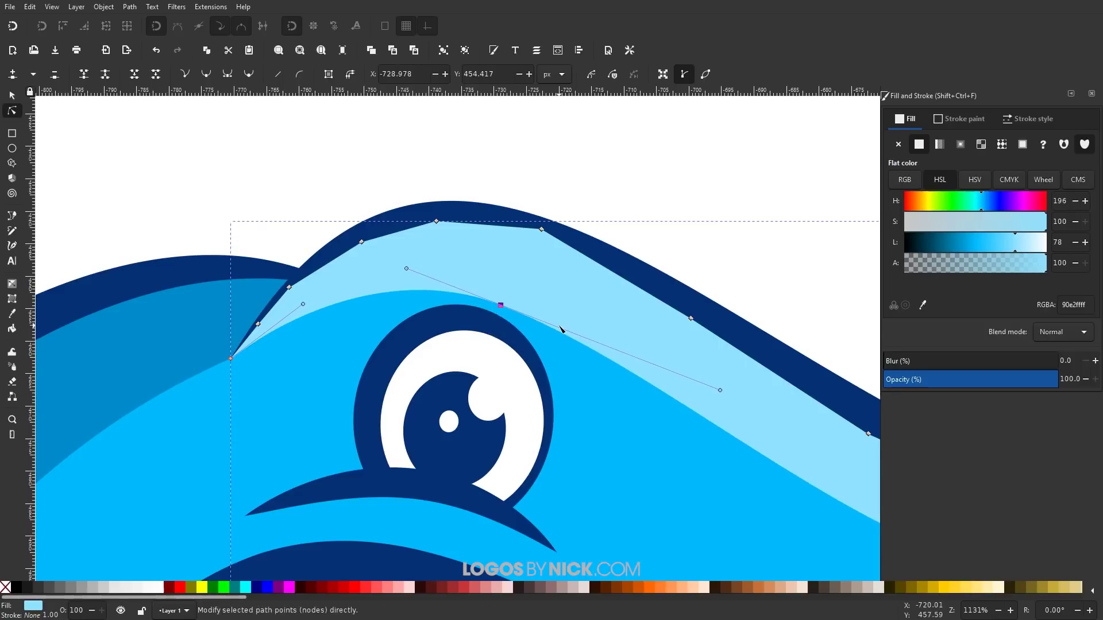
Step: Lower the highlight back beneath the navy outline, deselect it, and check the whole shark
key("s")
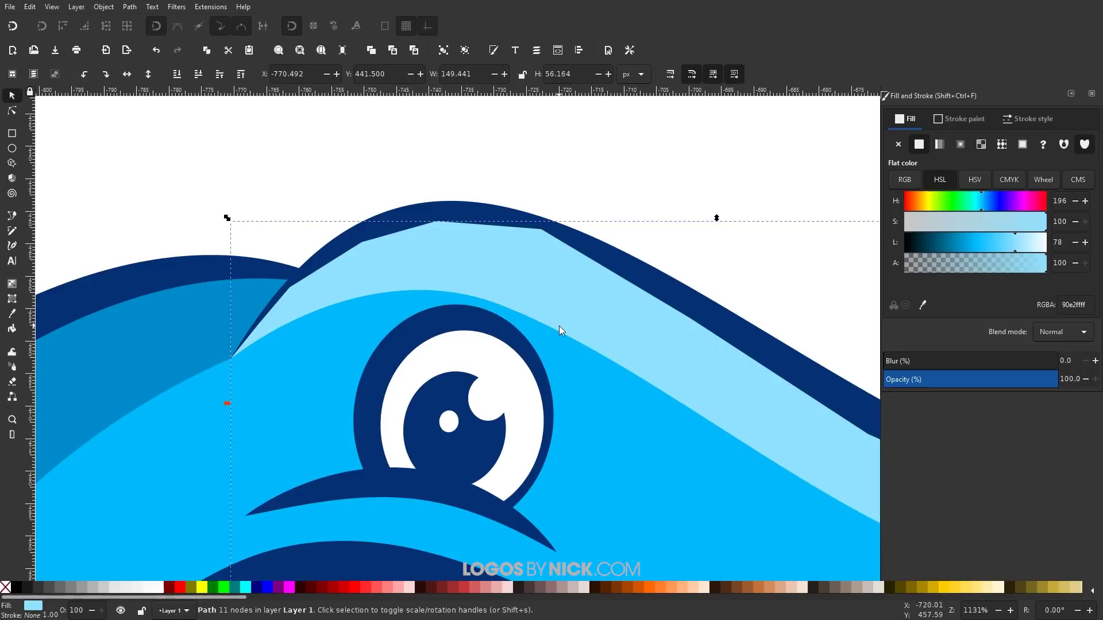
key("ctrl+z")
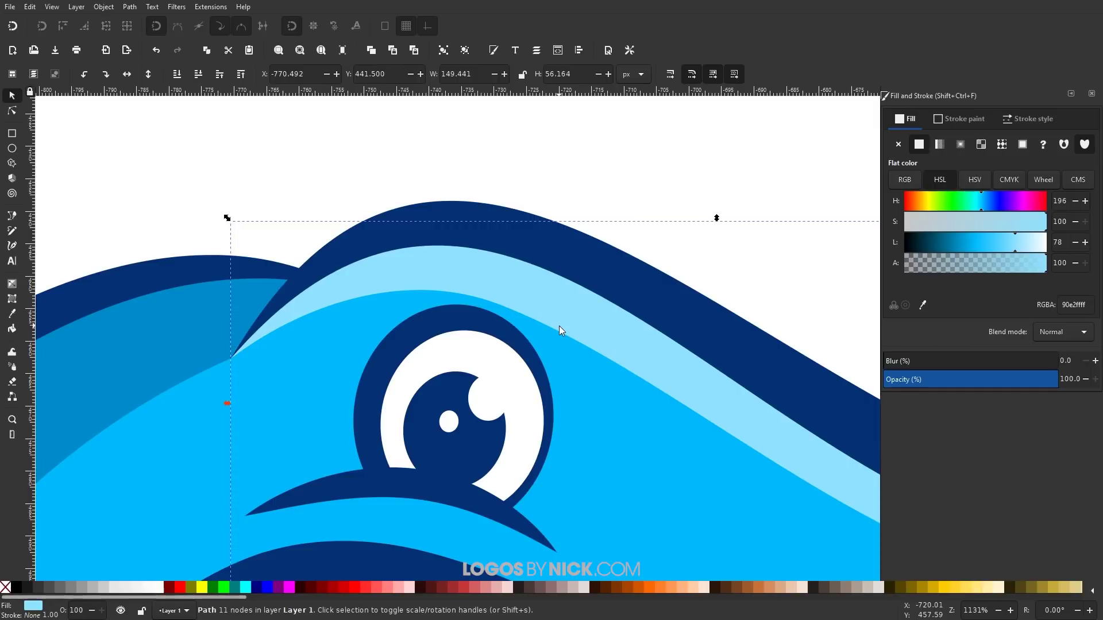
scroll(559, 326, "down", 3)
left_click_drag(742, 467, 688, 462)
scroll(515, 406, "down", 3)
left_click_drag(591, 463, 598, 386)
left_click(595, 451)
scroll(537, 478, "up", 1)
left_click_drag(537, 478, 563, 392)
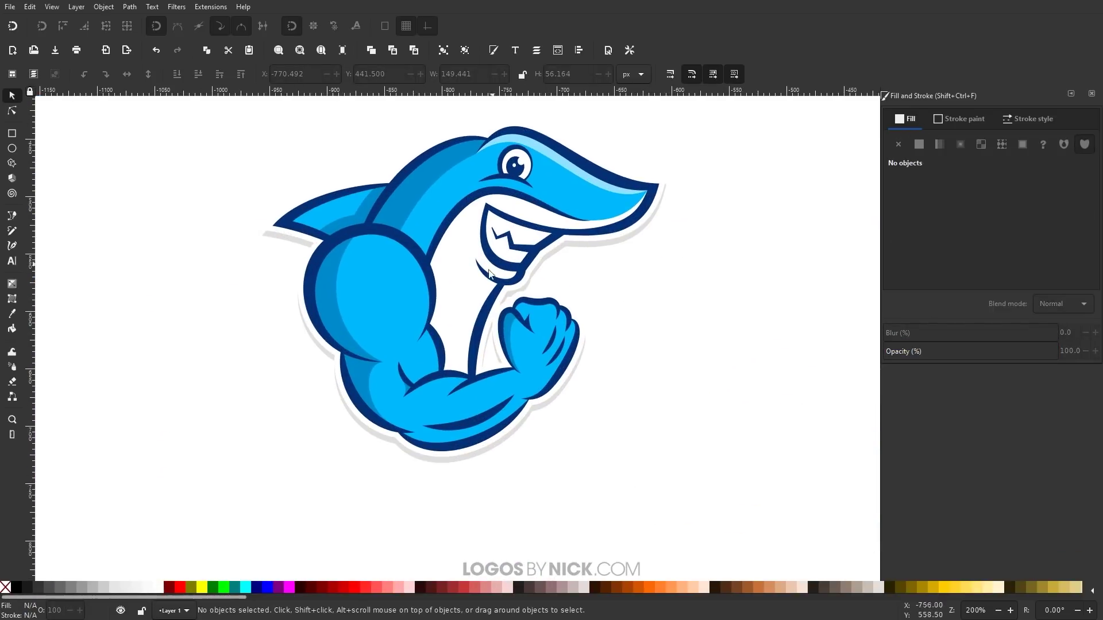
Step: With snapping on, start a Bezier path at the tip of the crease below the mouth and run a straight segment to the inner arm outline
scroll(536, 232, "up", 2)
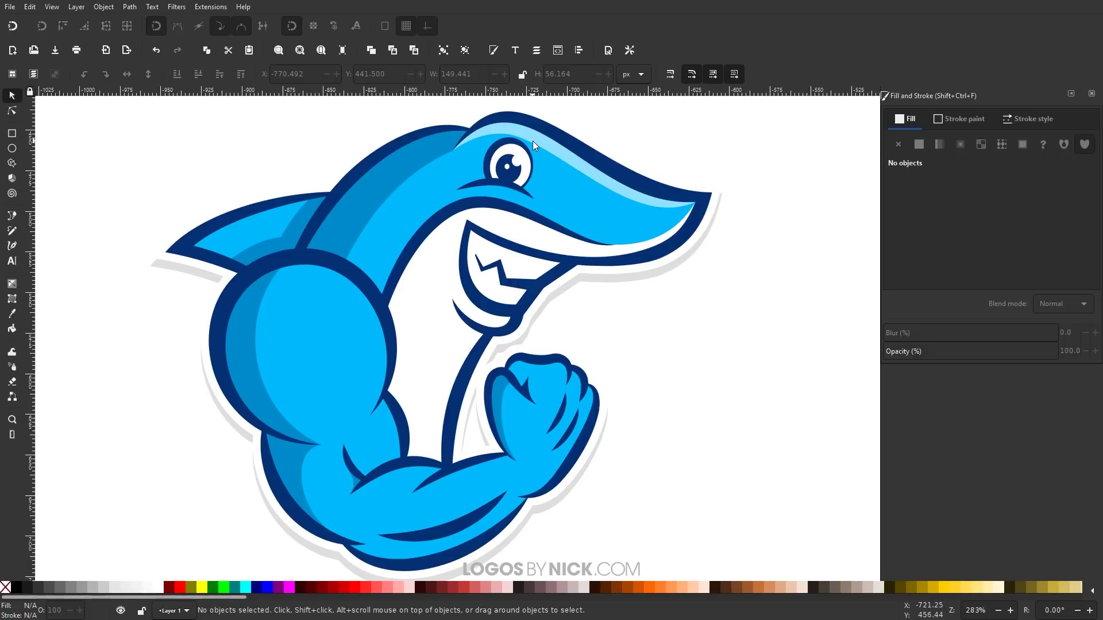
scroll(523, 464, "up", 1)
scroll(436, 357, "left", 1)
key("b")
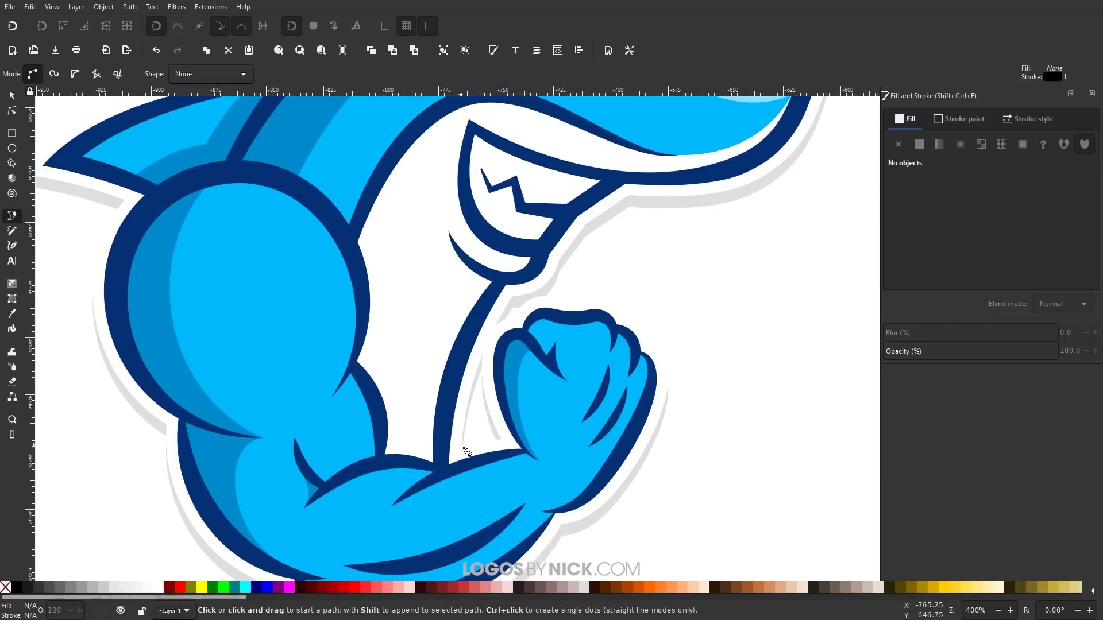
scroll(431, 451, "up", 2)
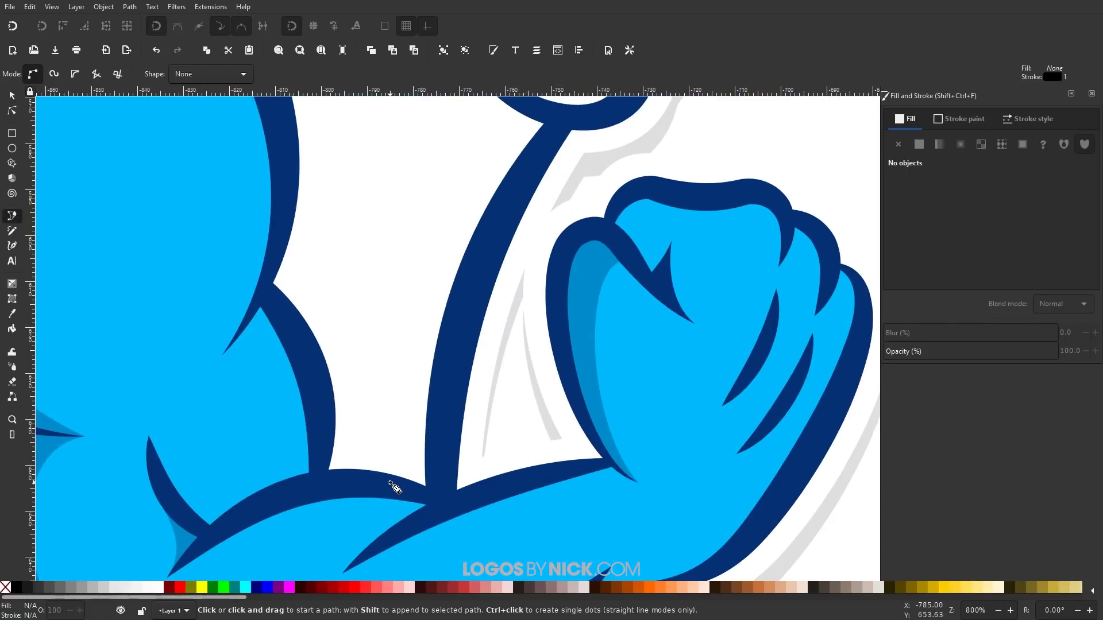
scroll(392, 505, "up", 5)
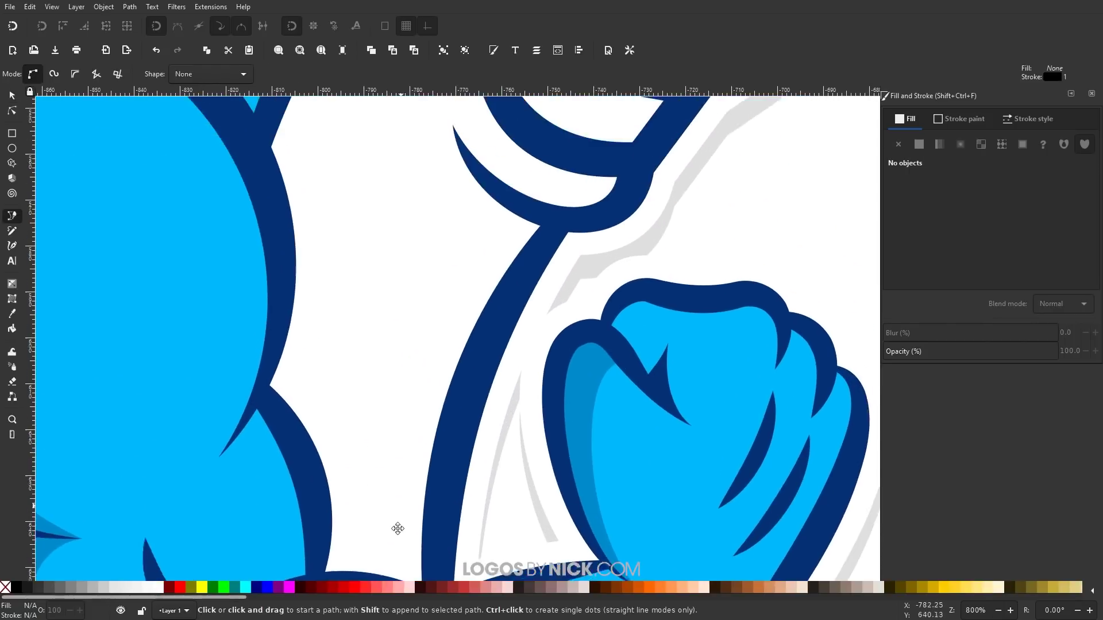
left_click(11, 26)
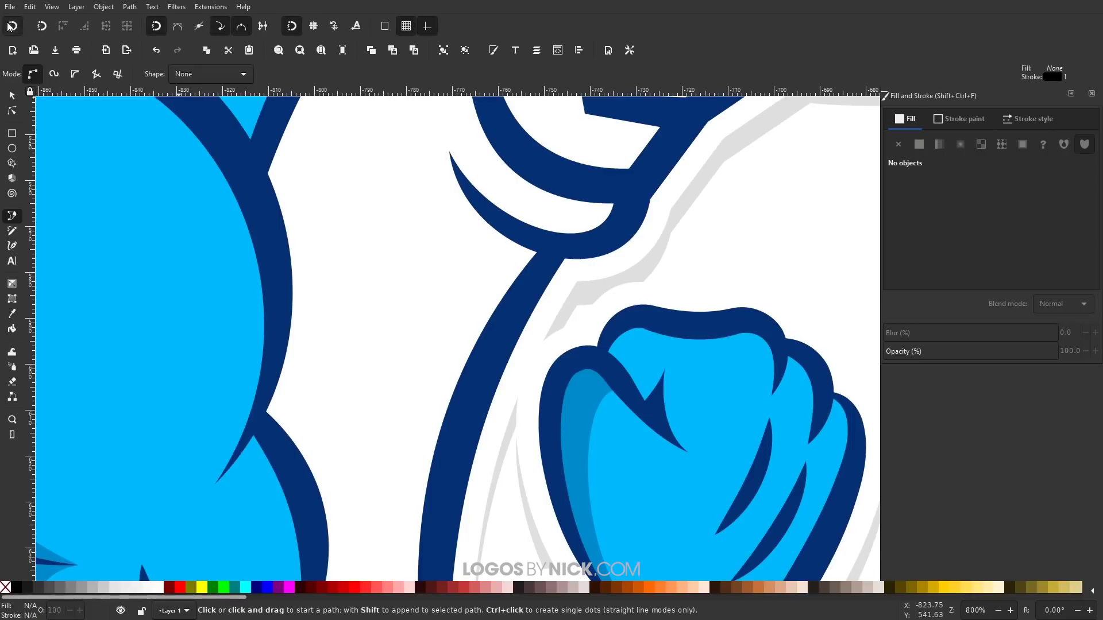
left_click(450, 150)
scroll(403, 253, "down", 10)
scroll(403, 253, "left", 1)
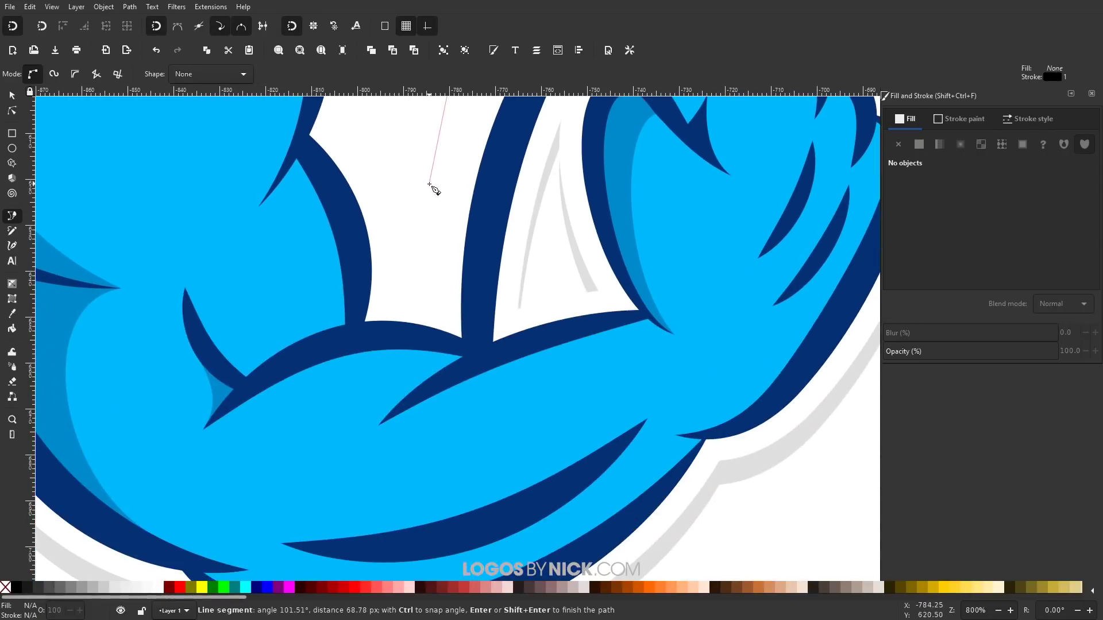
scroll(374, 249, "up", 5)
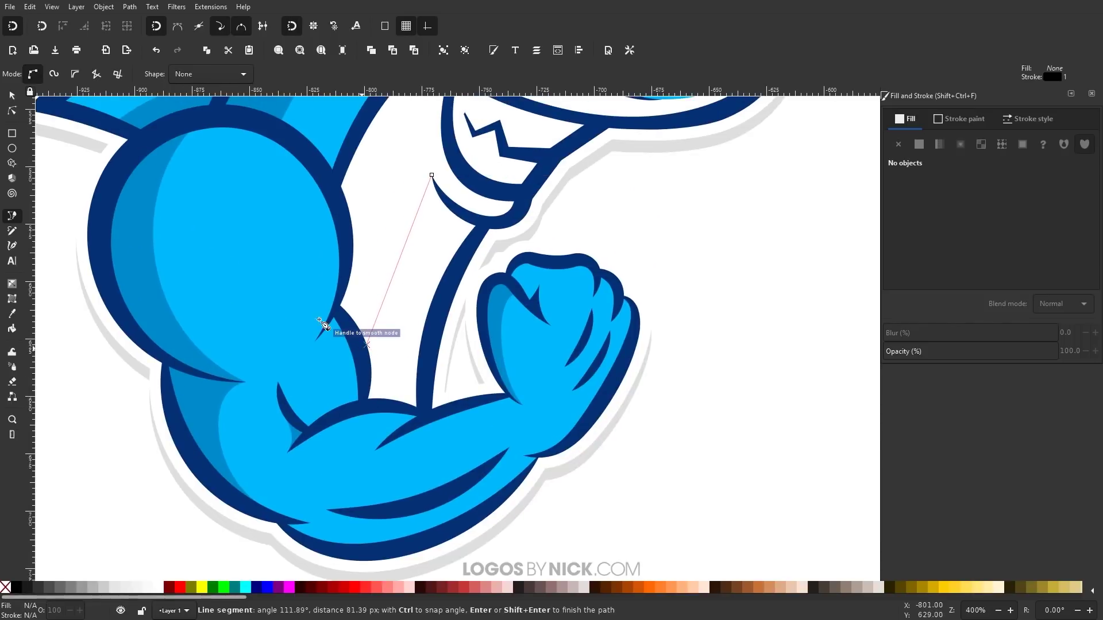
key("percent")
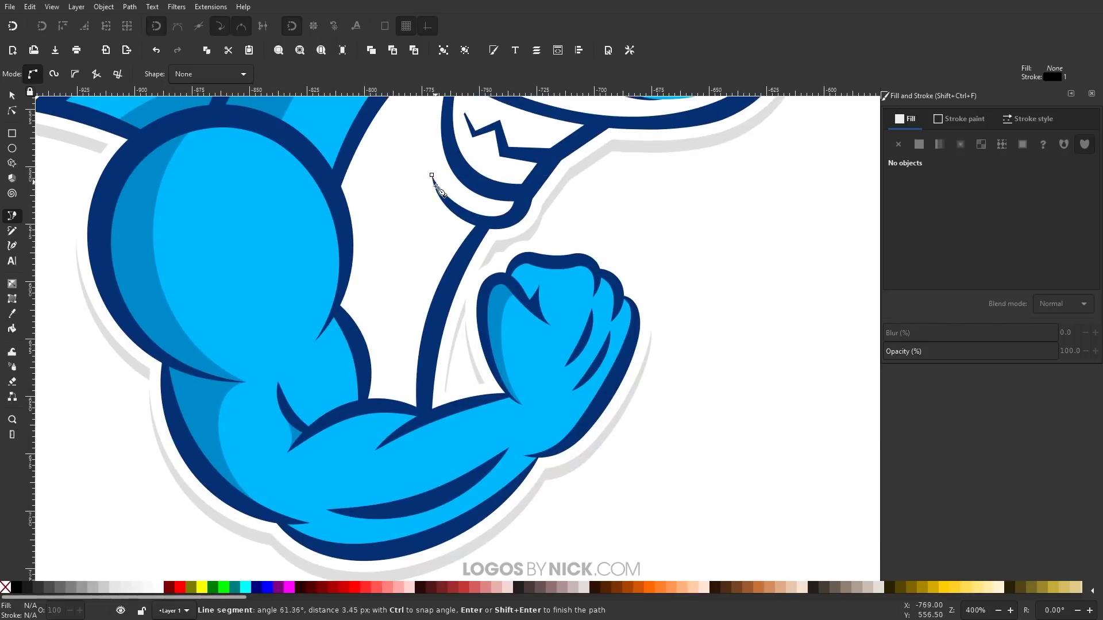
left_click(363, 361)
Step: Continue the path down the inner arm outline, along the forearm's top outline and onto the lower throat outline
scroll(368, 385, "up", 2)
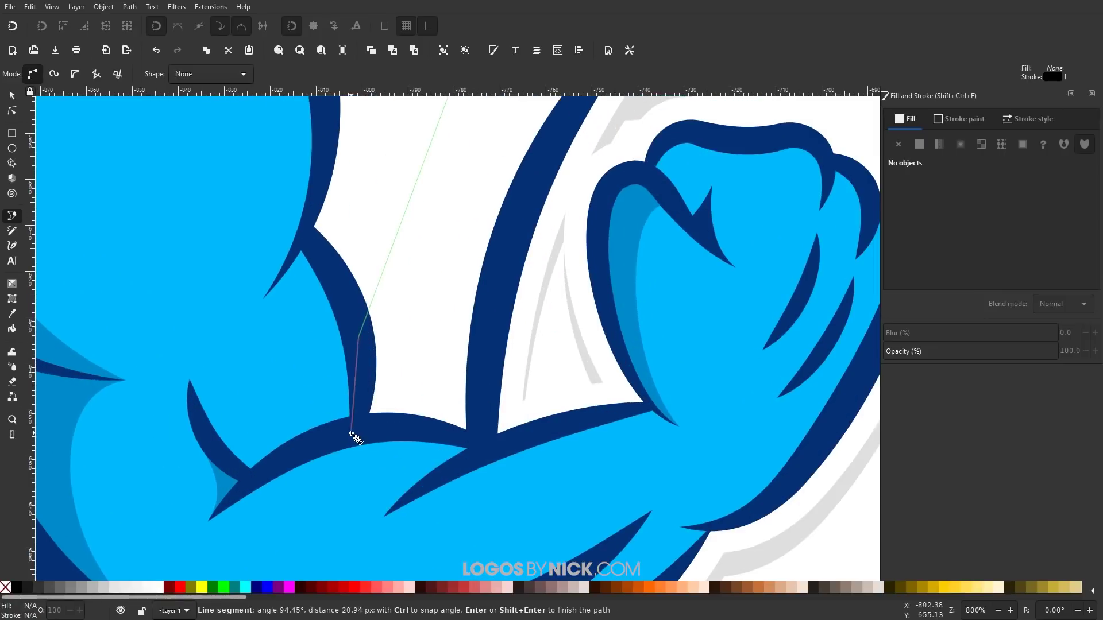
left_click(362, 407)
left_click(386, 404)
left_click(487, 450)
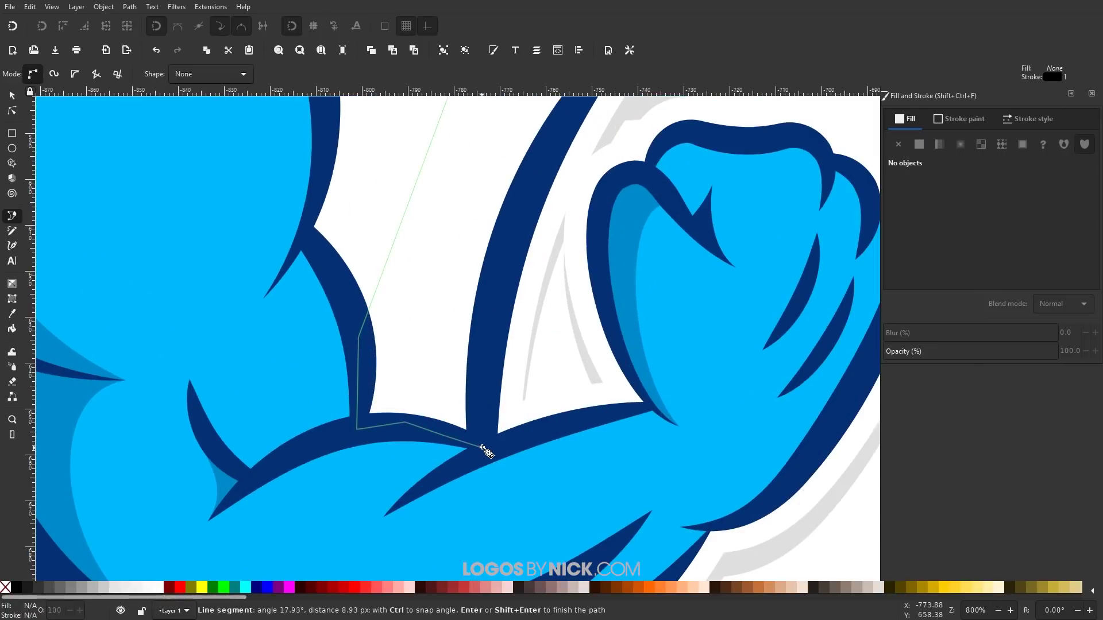
left_click(493, 315)
Step: Run the path up the throat outline and back along the crease below the mouth, closing it at its starting point
scroll(494, 344, "up", 8)
scroll(494, 345, "right", 2)
left_click(498, 352)
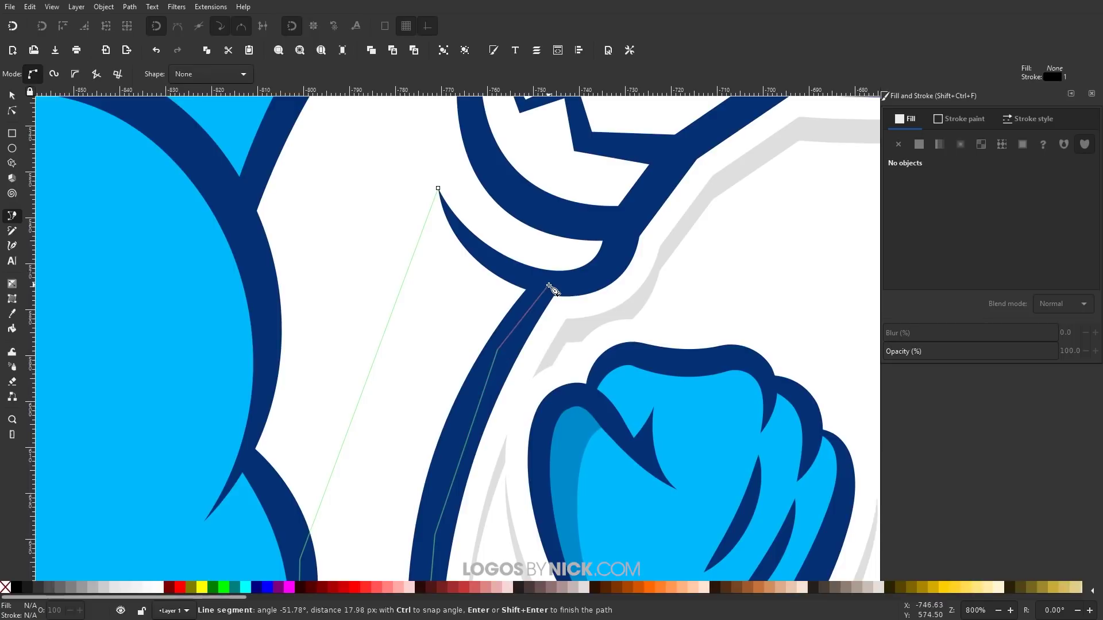
left_click(548, 283)
left_click(498, 262)
left_click(448, 212)
left_click(438, 188)
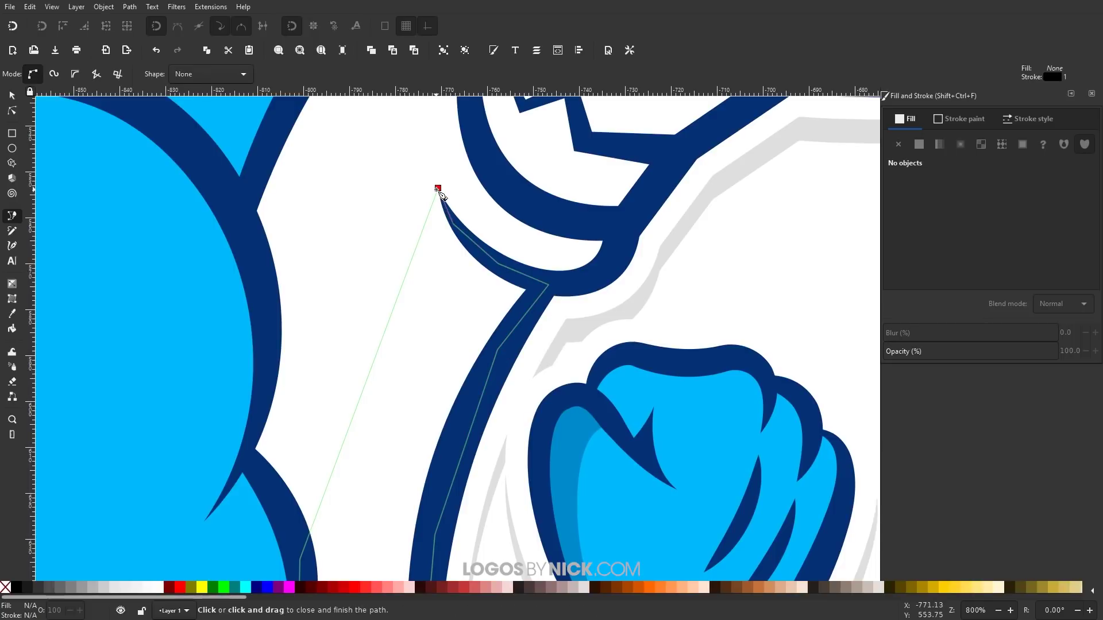
Step: Fill the new throat shape with the light blue sampled from the head highlight and remove its stroke
scroll(448, 276, "down", 3)
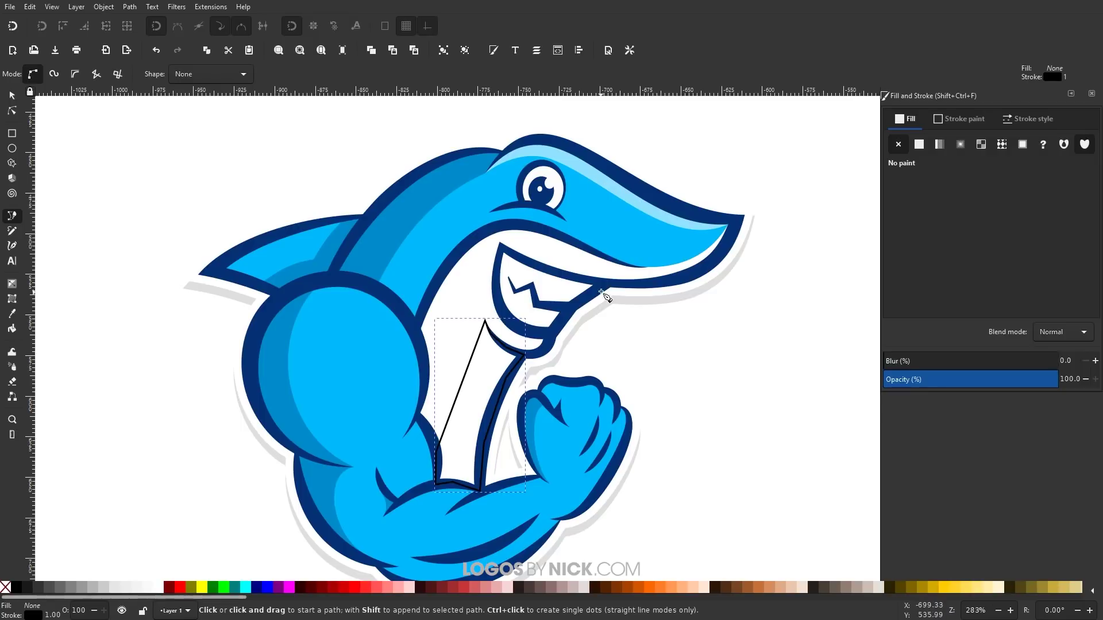
scroll(603, 293, "right", 2)
key("d")
left_click(530, 177)
key("s")
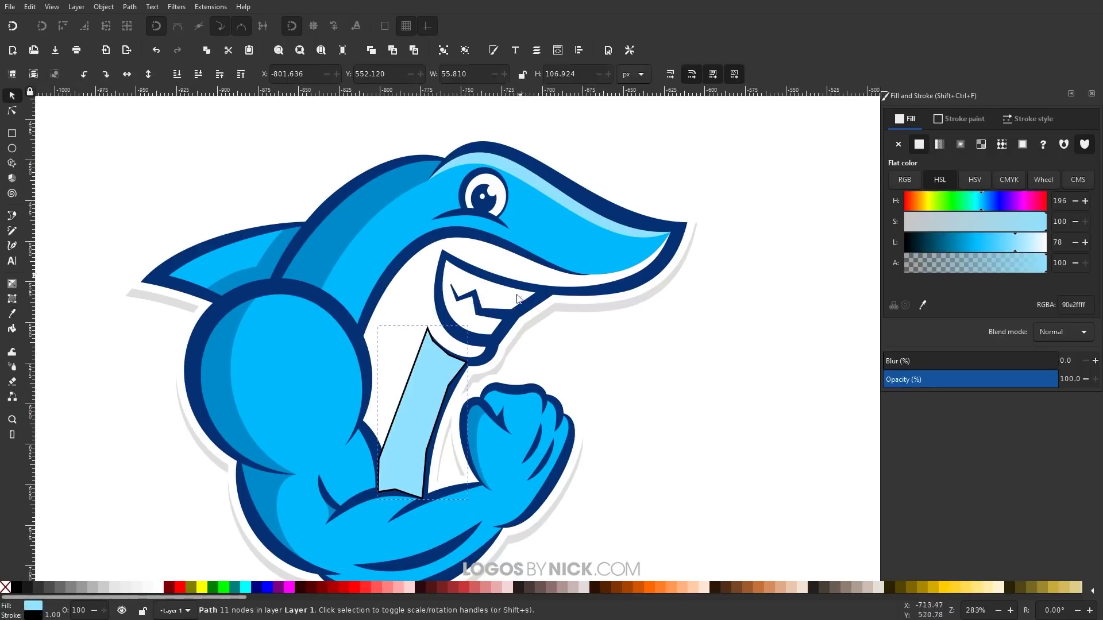
left_click_drag(458, 441, 478, 401)
left_click(5, 587, "shift")
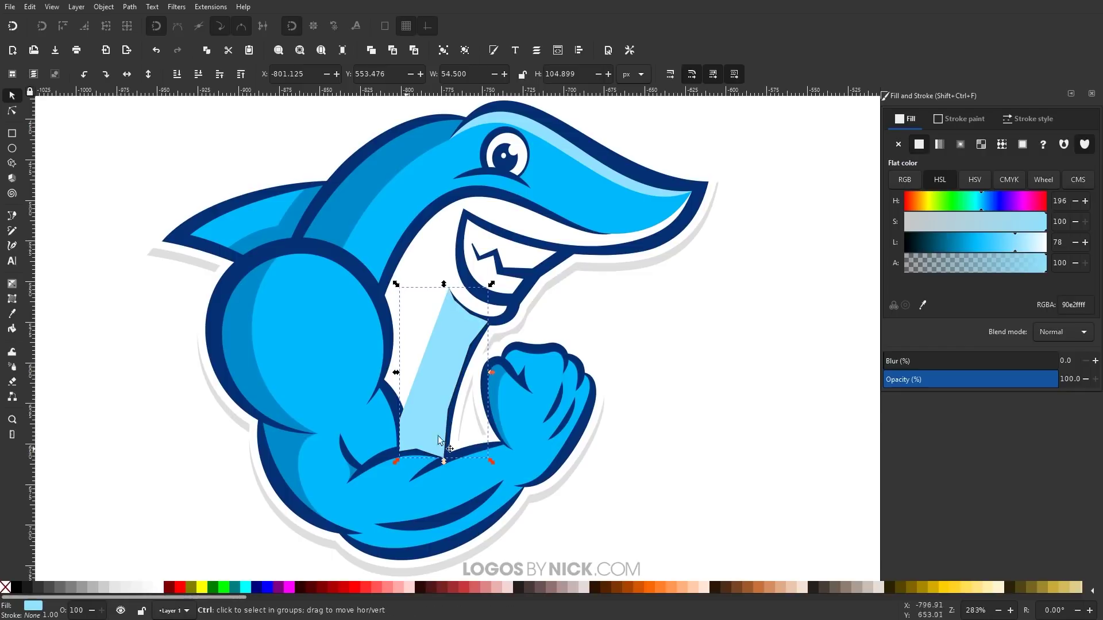
Step: Bend the throat shape's long straight edge into a curve parallel to the throat outline and lower the shape beneath the navy outlines
scroll(481, 436, "up", 1)
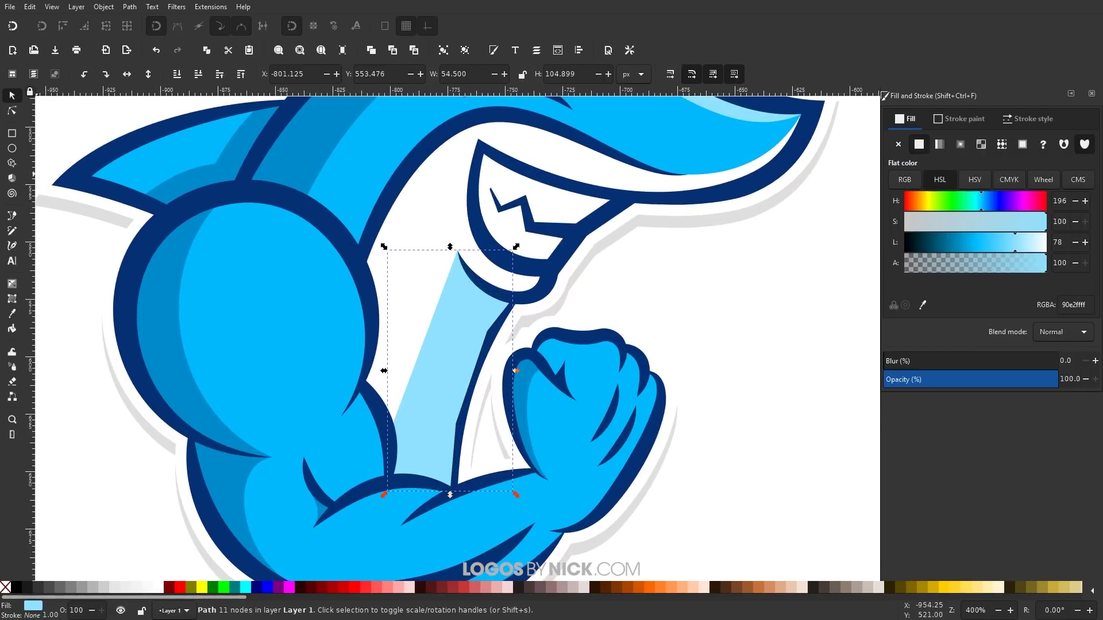
left_click(13, 111)
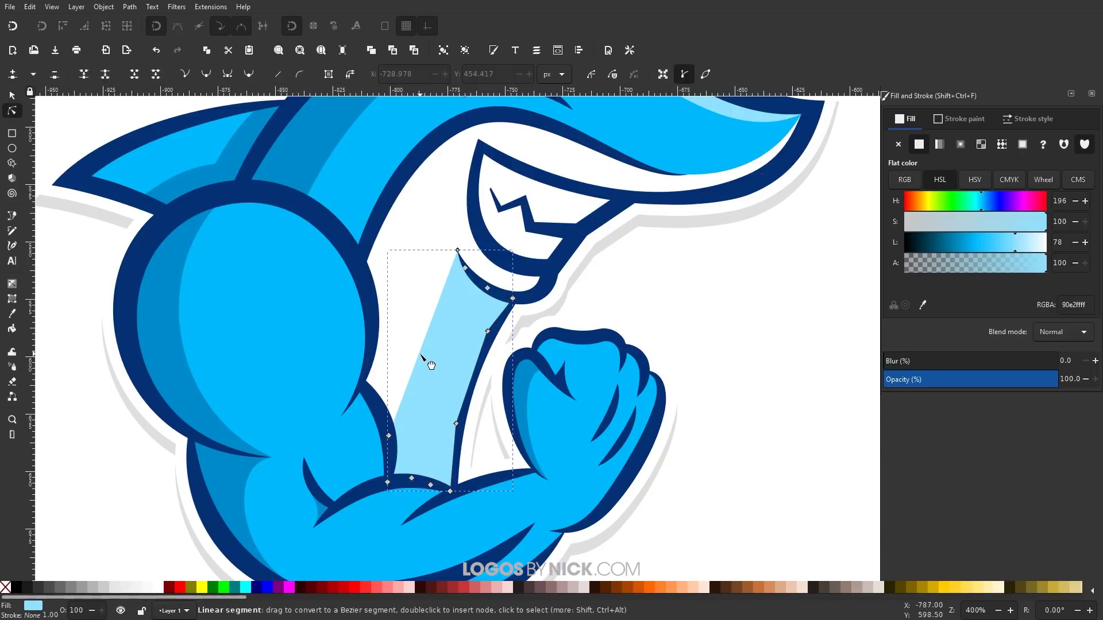
left_click_drag(415, 353, 408, 351)
left_click_drag(477, 381, 464, 380)
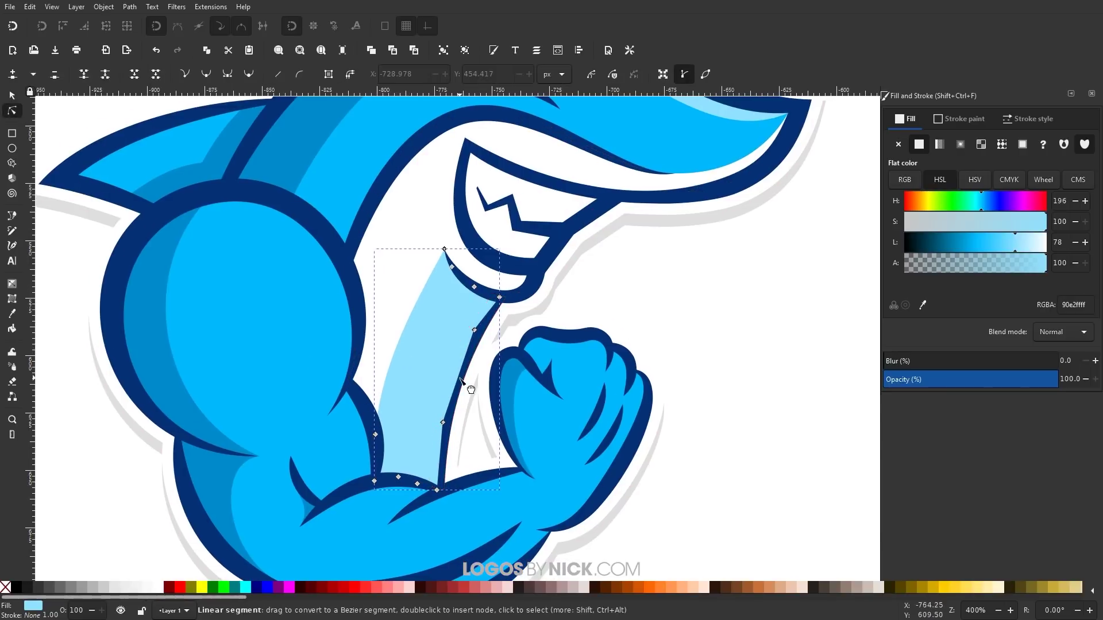
key("s")
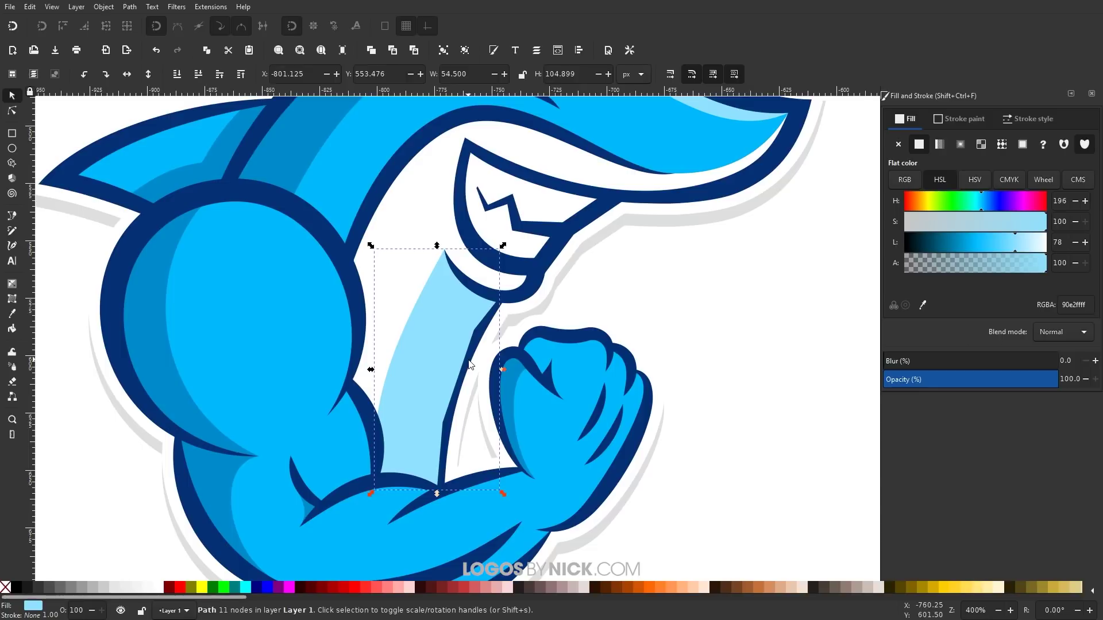
key("Page_Down")
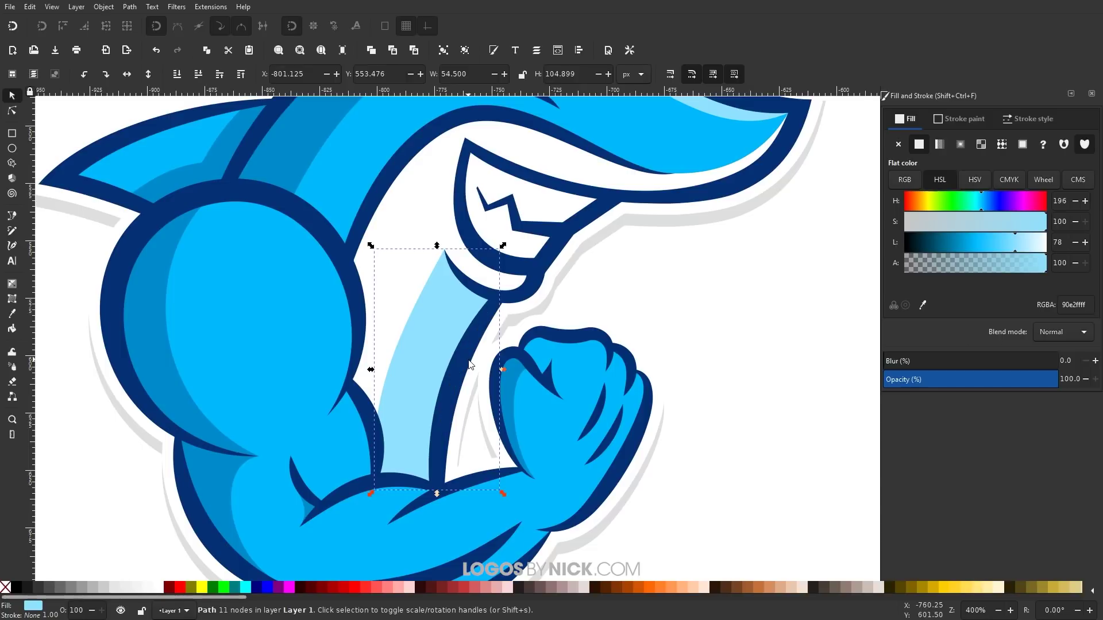
Step: Lighten the throat shape's fill to an HSL lightness of 88
scroll(507, 309, "down", 2)
left_click_drag(507, 308, 487, 392)
scroll(458, 454, "up", 1)
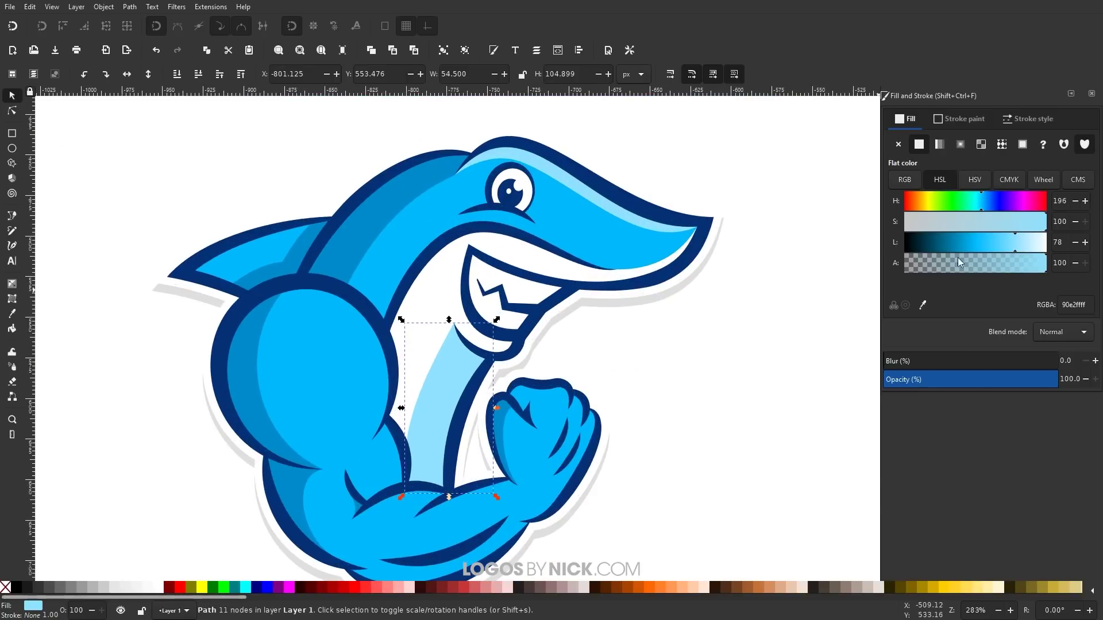
left_click_drag(1019, 240, 1030, 244)
scroll(516, 414, "down", 2)
Step: Draw a closed straight-segment path across the front part of the teeth, with its outer edge inside the navy mouth outline
scroll(533, 384, "up", 4)
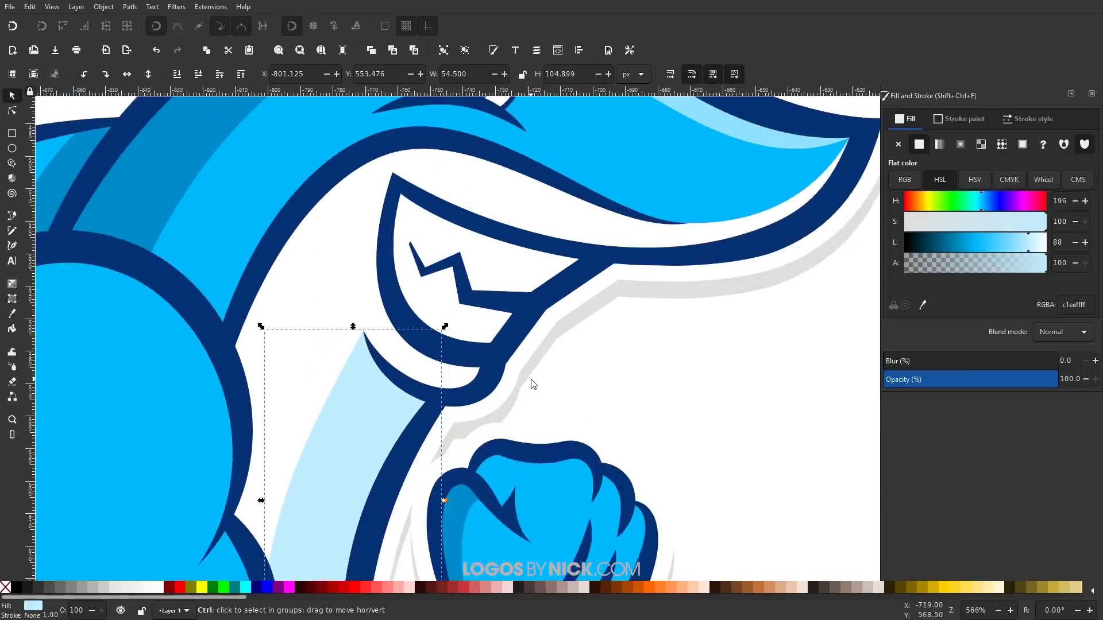
scroll(533, 383, "up", 1)
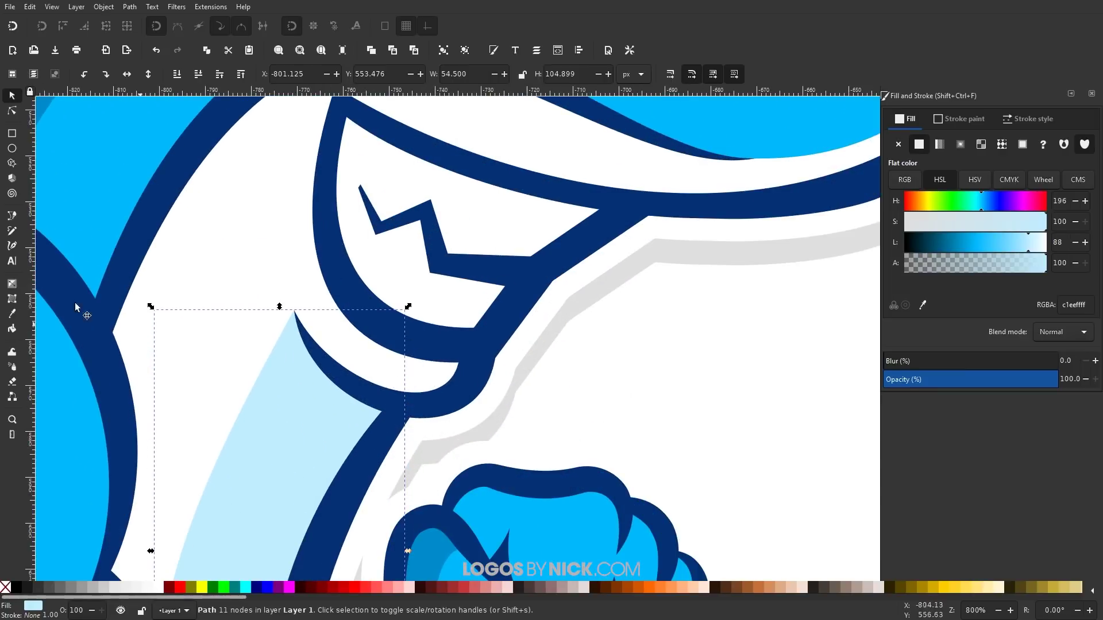
left_click(12, 218)
left_click(422, 334)
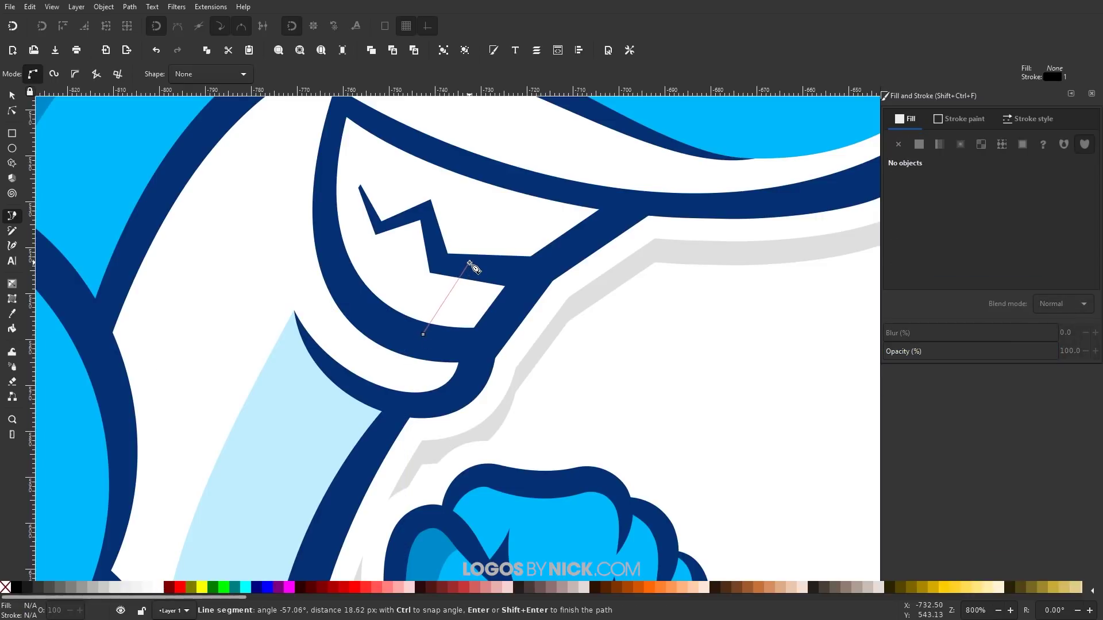
left_click(469, 263)
left_click(559, 189)
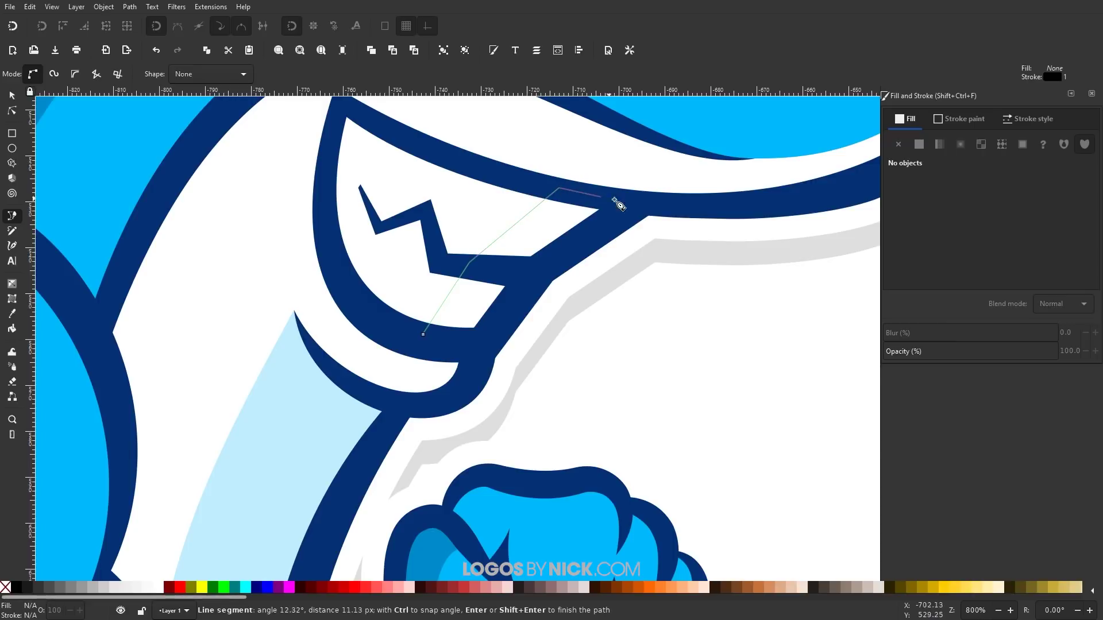
left_click(638, 204)
left_click(604, 233)
left_click(550, 264)
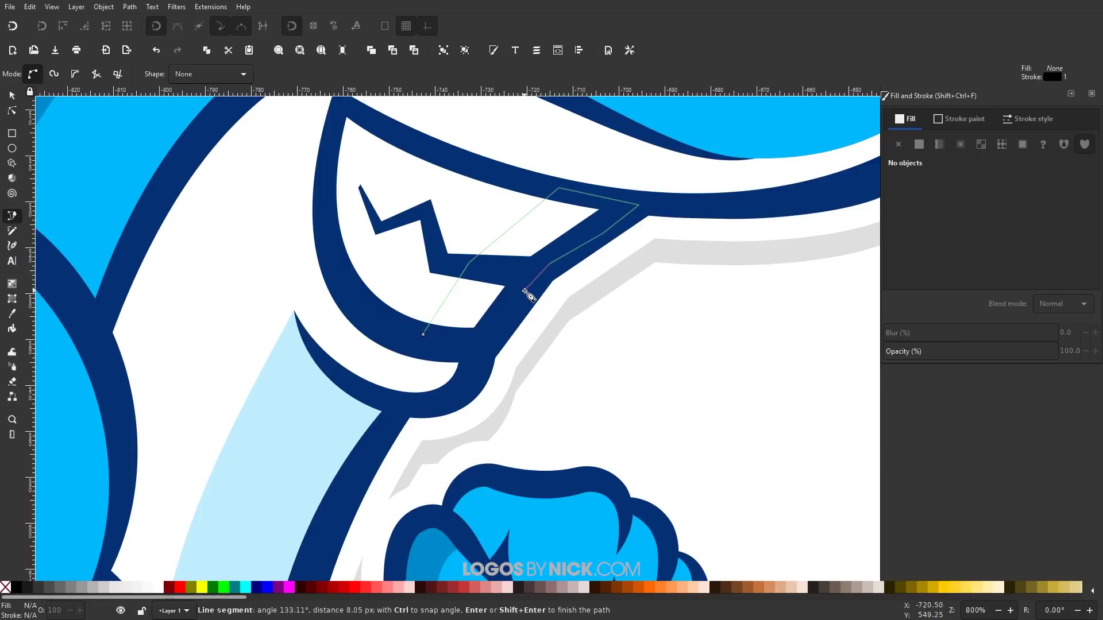
left_click(477, 343)
left_click(423, 334)
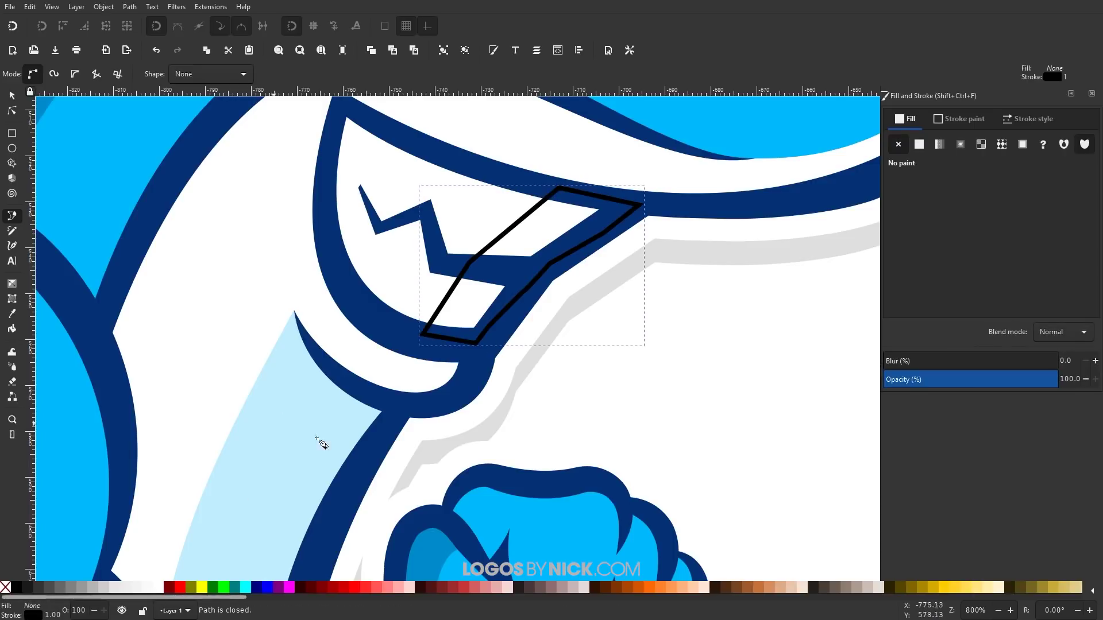
Step: Fill the teeth shape with the pale blue sampled from the throat shading and remove its stroke
left_click_drag(356, 436, 377, 419)
key("d")
left_click(304, 414)
key("s")
left_click_drag(486, 316, 469, 348)
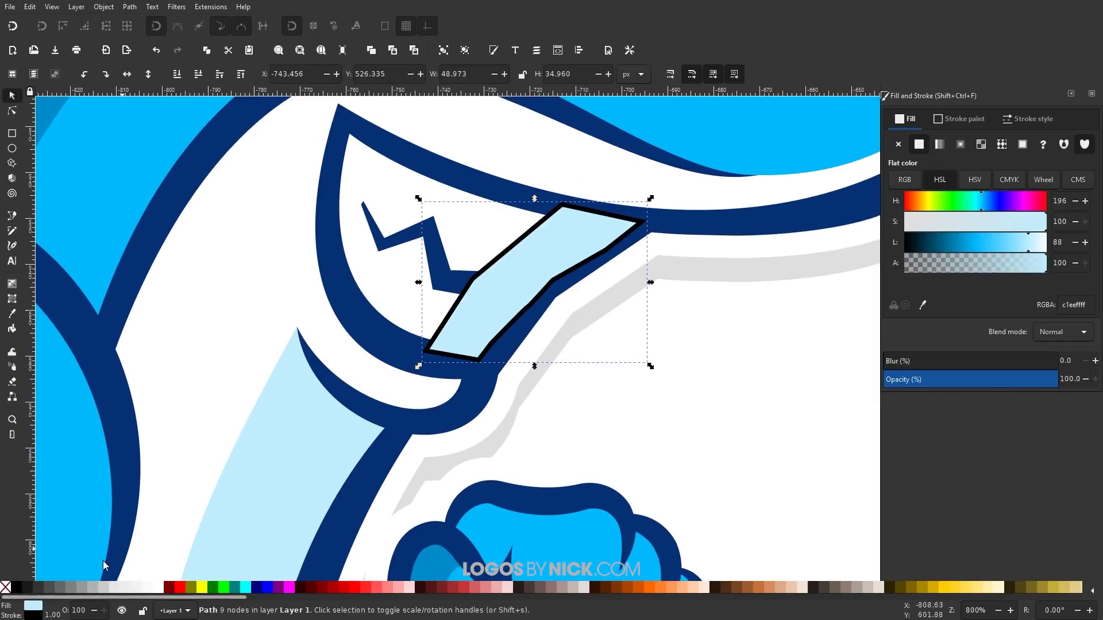
left_click(5, 587, "shift")
scroll(440, 366, "up", 2)
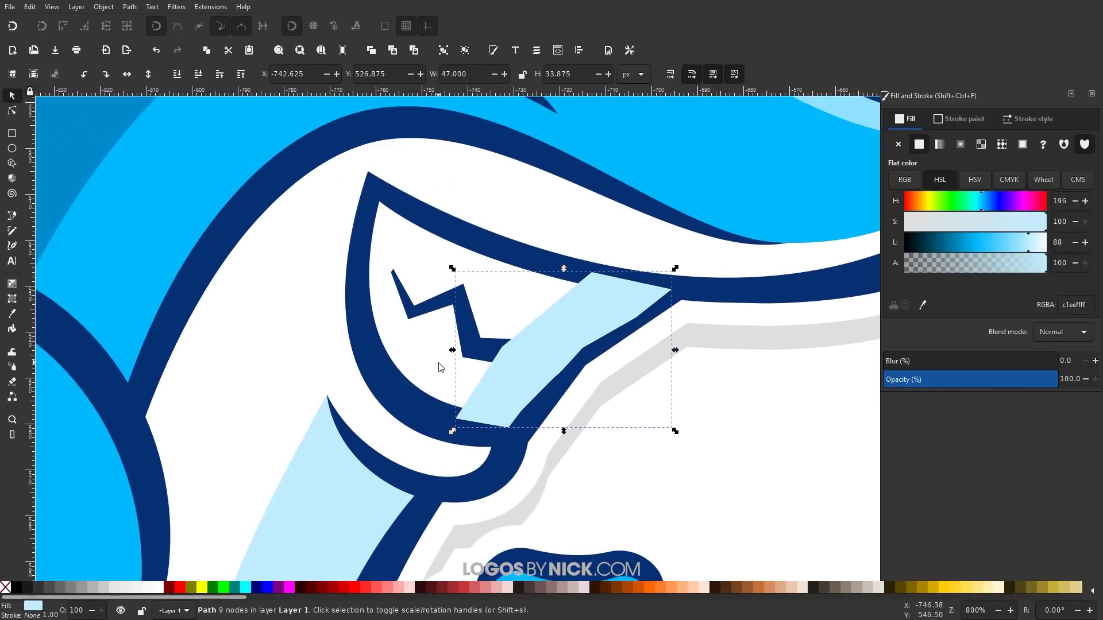
Step: Lower the teeth shading in the stacking order until it sits beneath the navy mouth and tooth outlines
key("Page_Down")
key("Page_Down")
key("Page_Down")
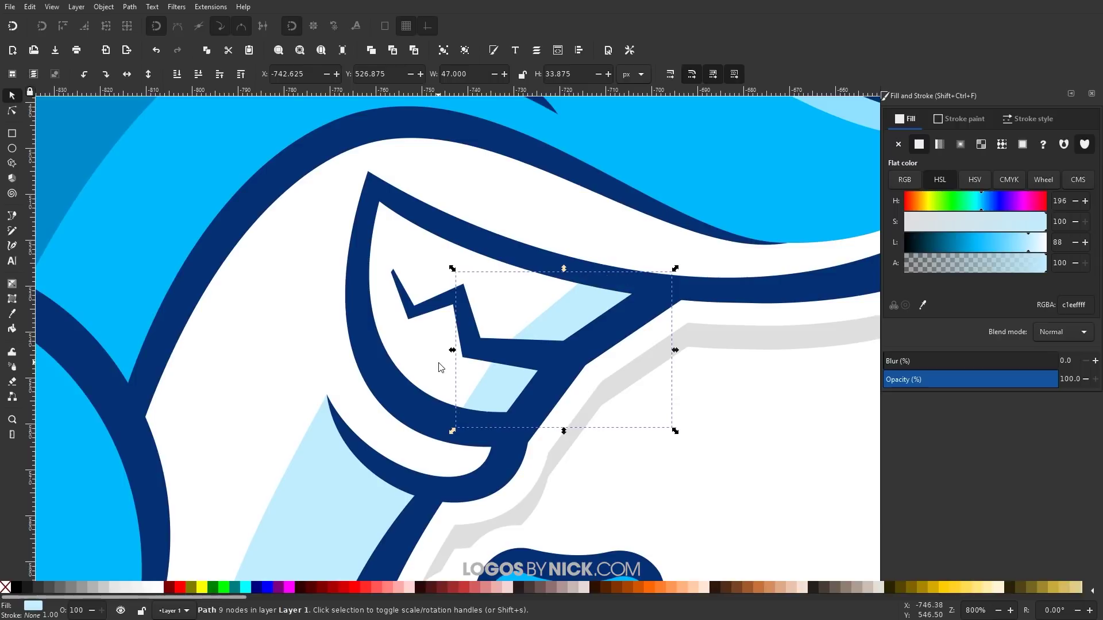
scroll(528, 340, "down", 6)
left_click_drag(564, 443, 528, 434)
scroll(482, 420, "up", 2)
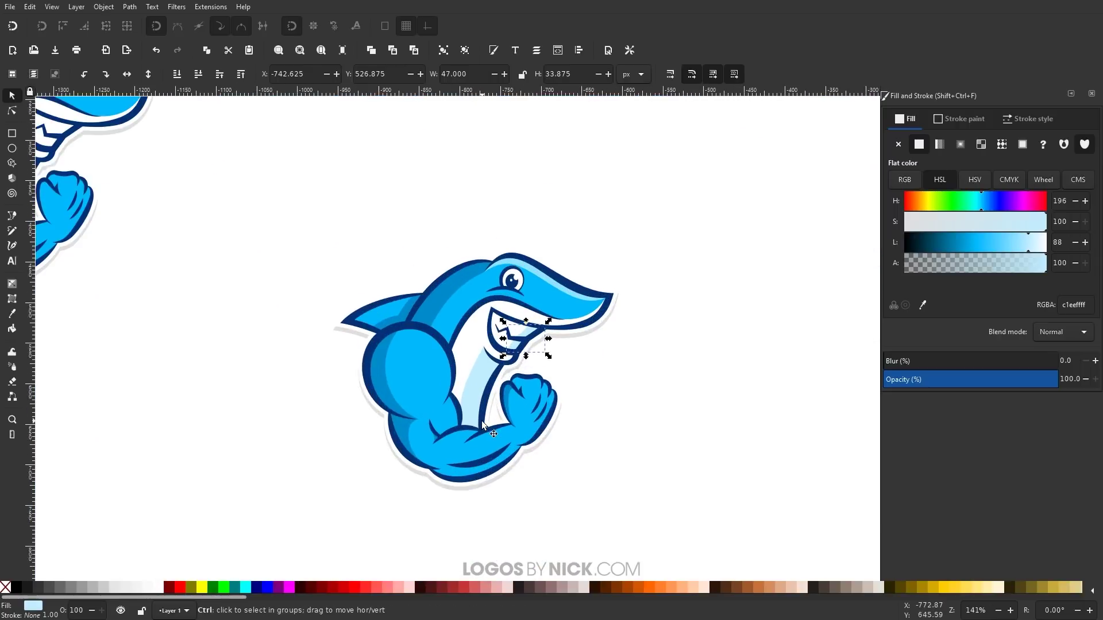
Step: Deselect the teeth shading and examine the shark's face, throat, arm and fist for areas that still need highlights
left_click(613, 448)
scroll(566, 508, "up", 1)
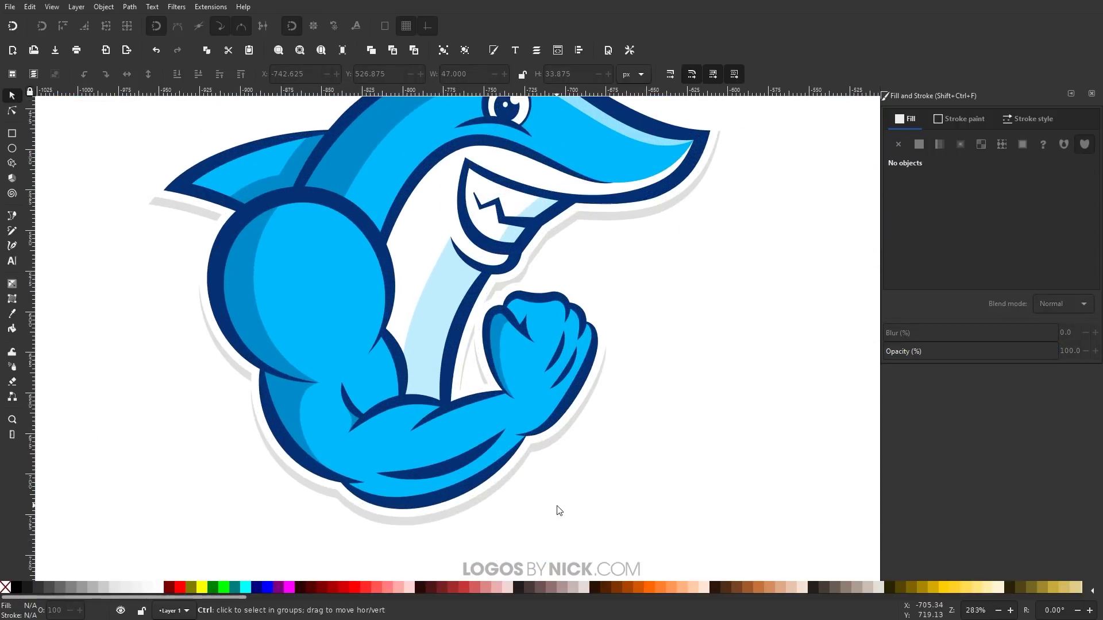
left_click_drag(511, 432, 495, 466)
scroll(475, 491, "up", 1)
left_click_drag(523, 307, 479, 420)
scroll(478, 421, "down", 1)
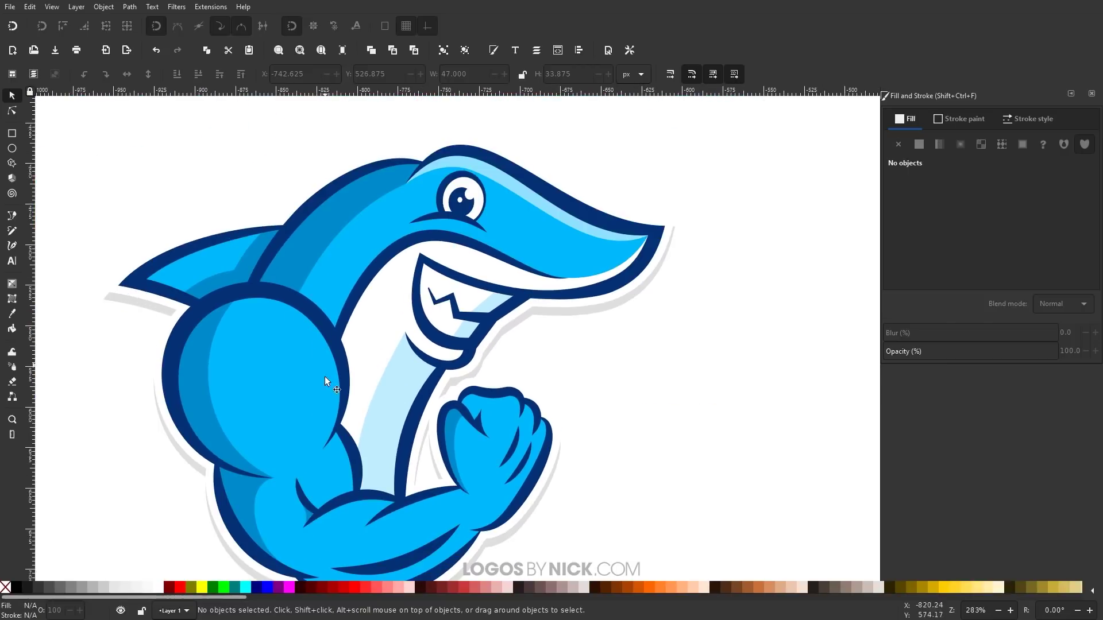
scroll(359, 480, "up", 1)
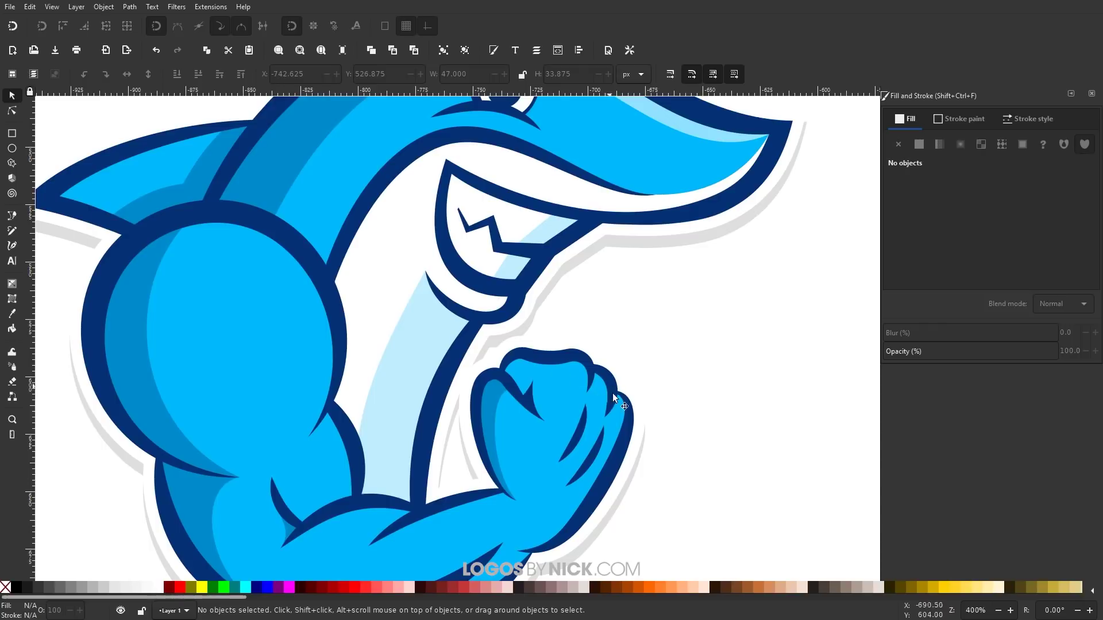
left_click_drag(585, 477, 625, 395)
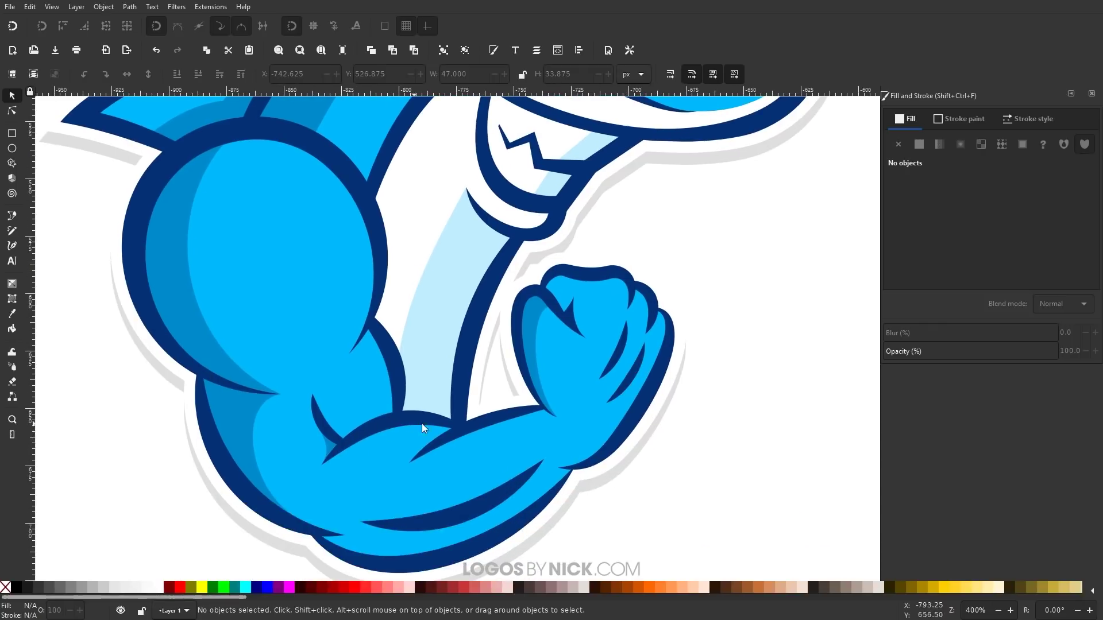
scroll(350, 282, "down", 1)
scroll(453, 436, "down", 1)
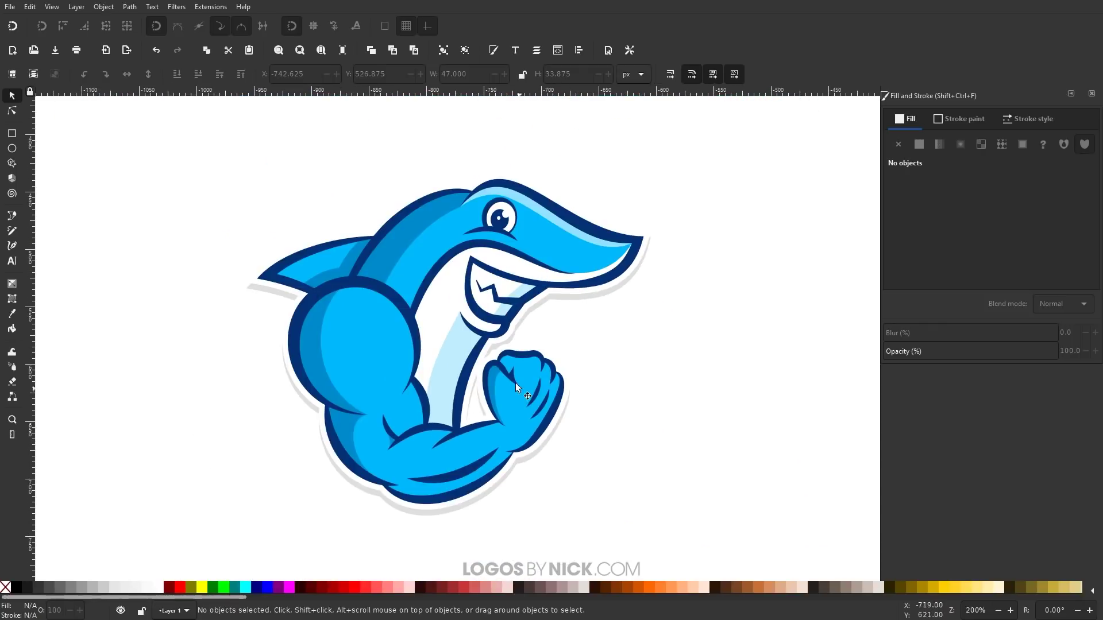
scroll(522, 402, "down", 1)
scroll(486, 388, "up", 3)
Step: Draw a highlight along the upper arm's throat-side edge, fill it with the head highlight's light blue, and curve it beneath the outline
key("b")
left_click(379, 369)
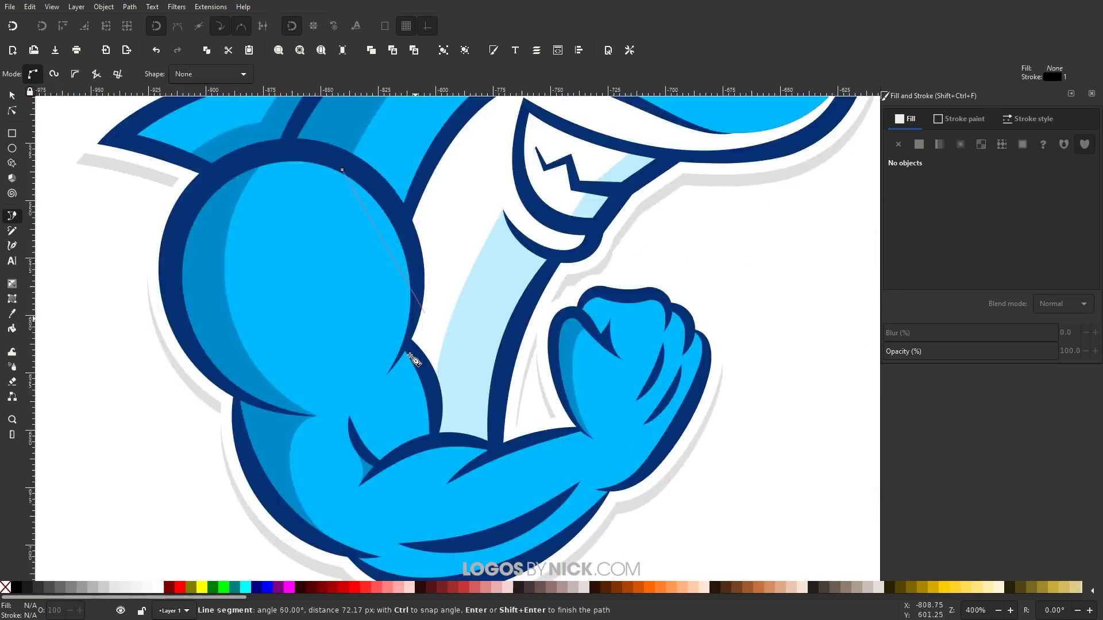
scroll(379, 369, "down", 2)
key("d")
left_click(441, 249)
key("n")
scroll(241, 413, "up", 3)
key("s")
Step: Draw a closed highlight on the small muscle below the upper arm and fill it with the same light blue
scroll(437, 517, "up", 3)
key("b")
left_click(283, 192)
scroll(336, 467, "down", 4)
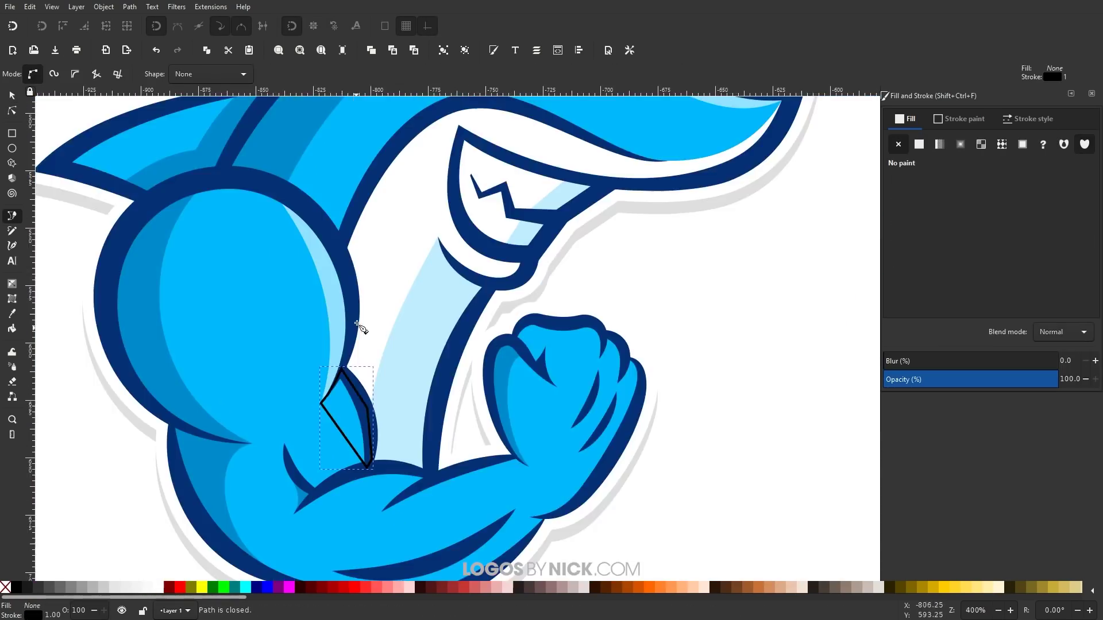
key("d")
left_click(354, 325)
scroll(441, 414, "down", 7)
scroll(437, 424, "up", 9)
Step: Add a light blue highlight under the forearm's top outline and curve its lower edge with the node handles
key("b")
left_click(254, 383)
left_click_drag(421, 374, 456, 369)
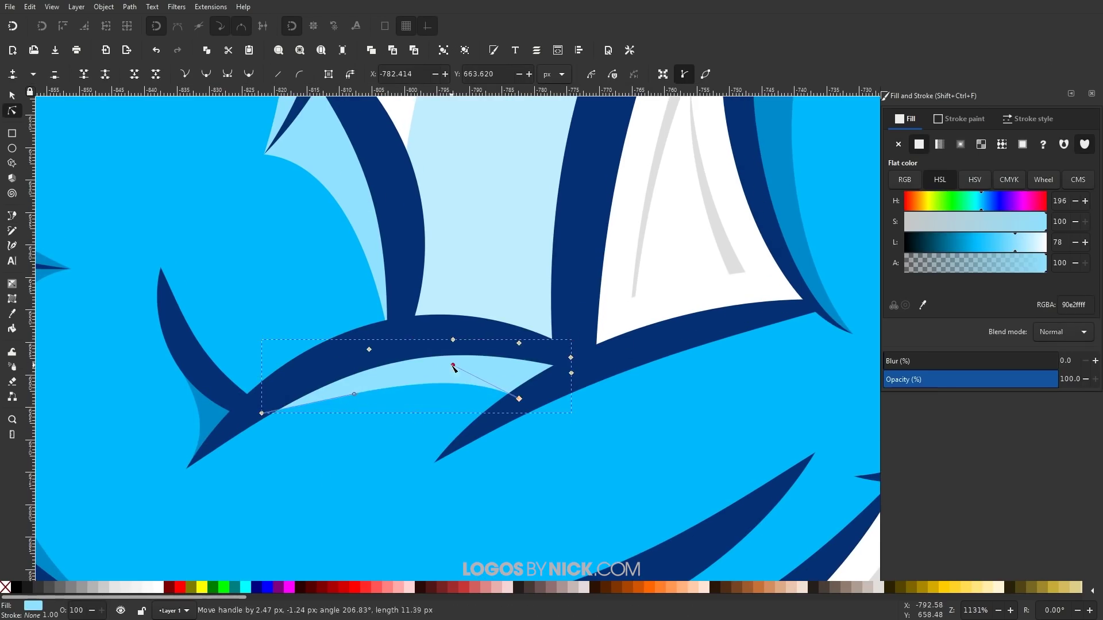
Step: Draw a light blue highlight at the front corner of the fist's large top knuckle and curve its inner edge
scroll(455, 369, "down", 3)
key("b")
left_click(556, 484)
key("s")
key("n")
scroll(539, 424, "up", 1)
left_click_drag(399, 282, 455, 242)
Step: Draw a light blue highlight on the finger beside the top knuckle, remove its stroke, and curve its inner edge
key("b")
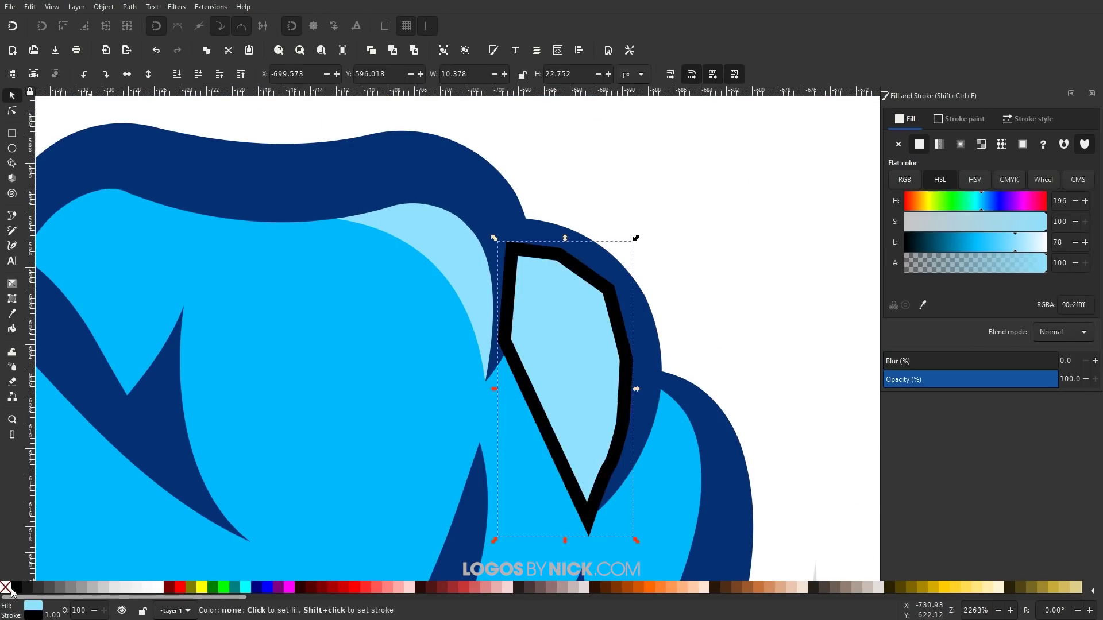
left_click(5, 587, "shift")
key("n")
left_click_drag(535, 431, 556, 377)
Step: Add a highlight to the outermost finger of the fist and deselect it
key("b")
scroll(351, 483, "down", 7)
key("Escape")
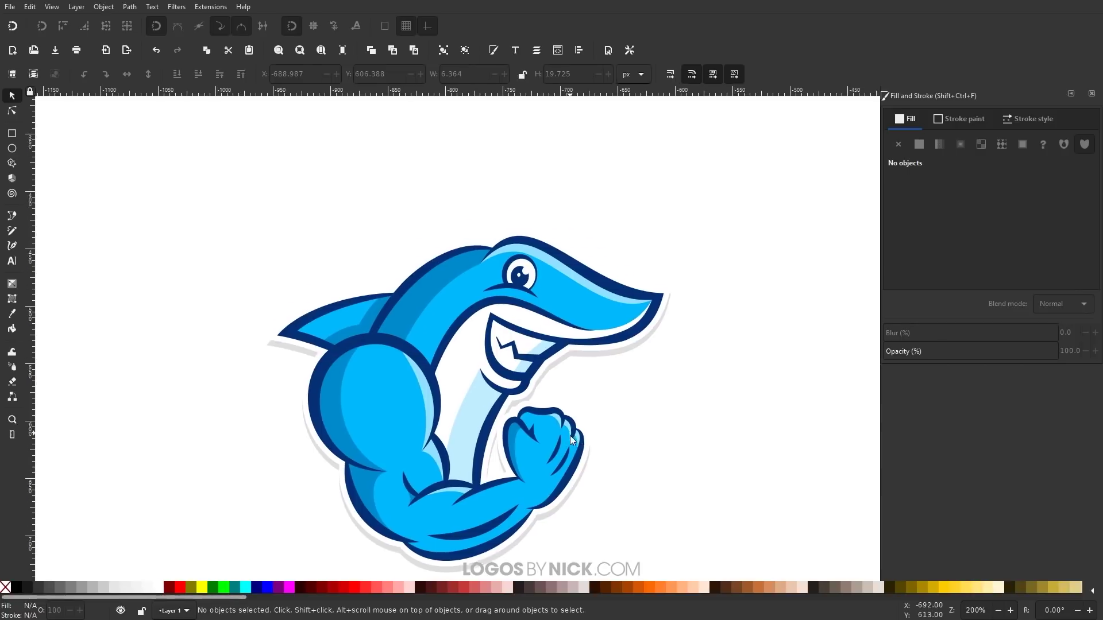
Step: Move the flat shark copy next to the shaded shark and compare the two versions
scroll(570, 435, "down", 2)
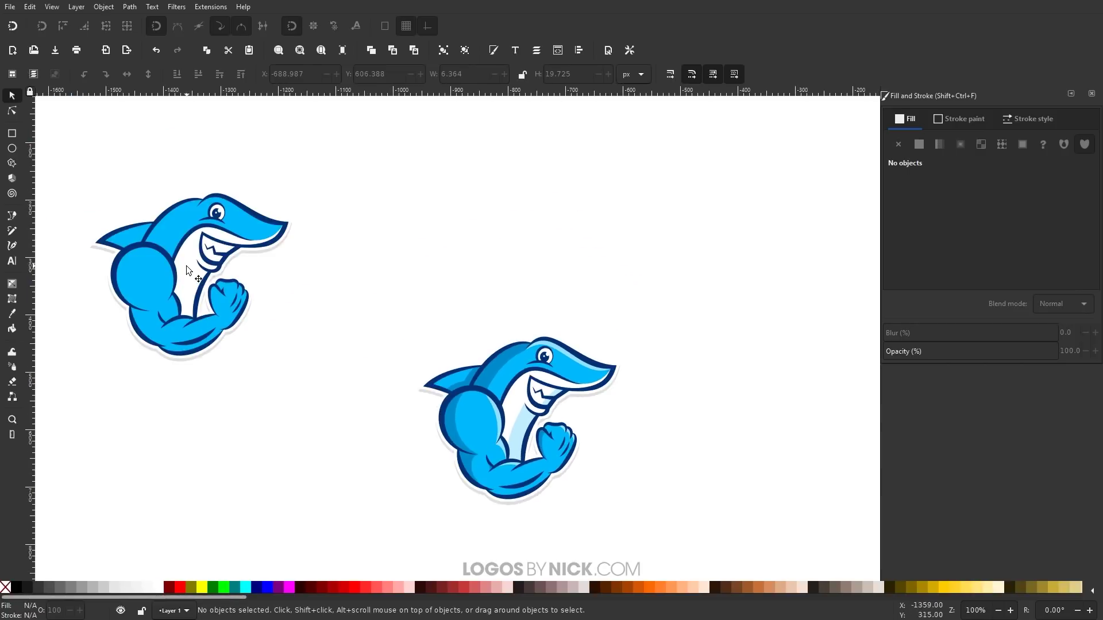
left_click_drag(186, 262, 324, 404)
scroll(569, 455, "up", 1)
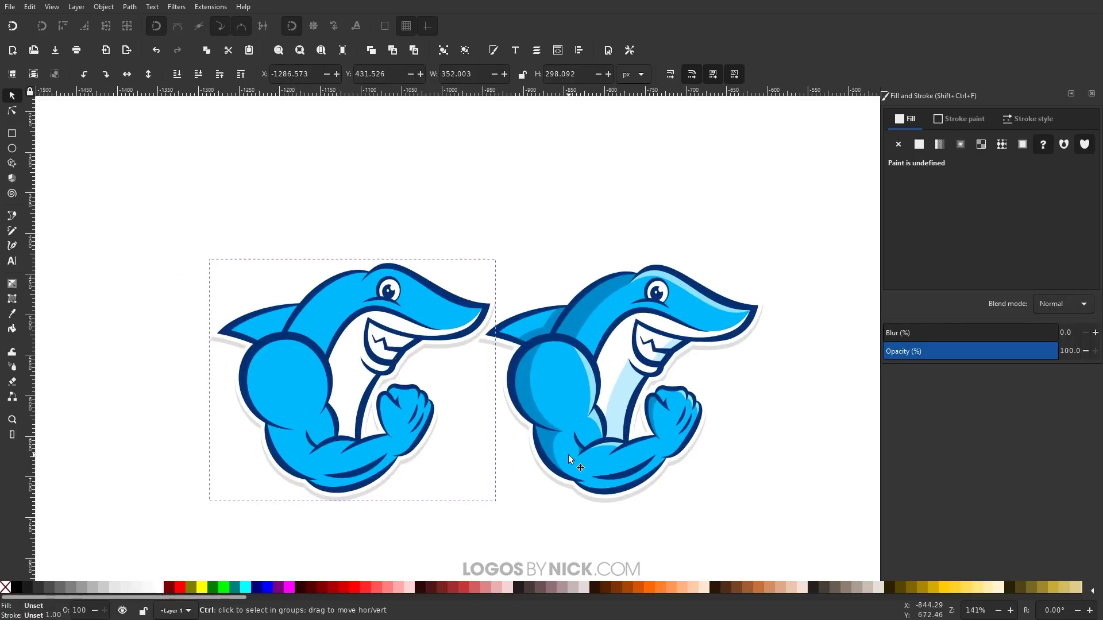
Step: Deselect the flat shark and compare the flat and shaded versions side by side
left_click_drag(619, 416, 549, 452)
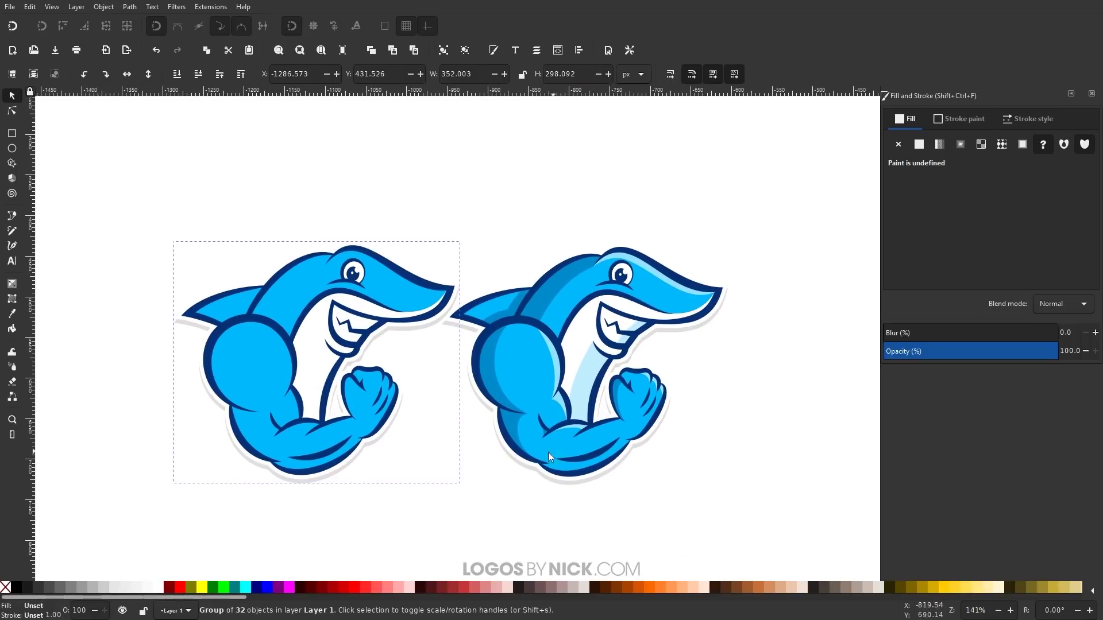
left_click(456, 510)
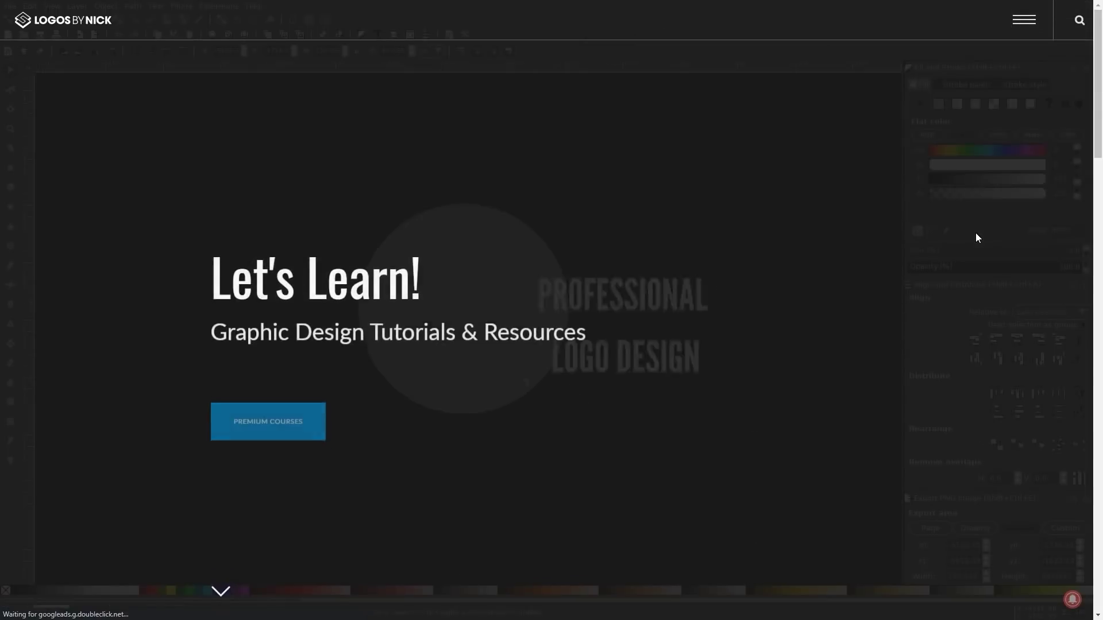
Step: Switch to the Logos By Nick website and browse its latest isometric design tutorial and the Inkscape, GIMP, Illustrator and Photoshop tutorial listings
scroll(977, 237, "down", 7)
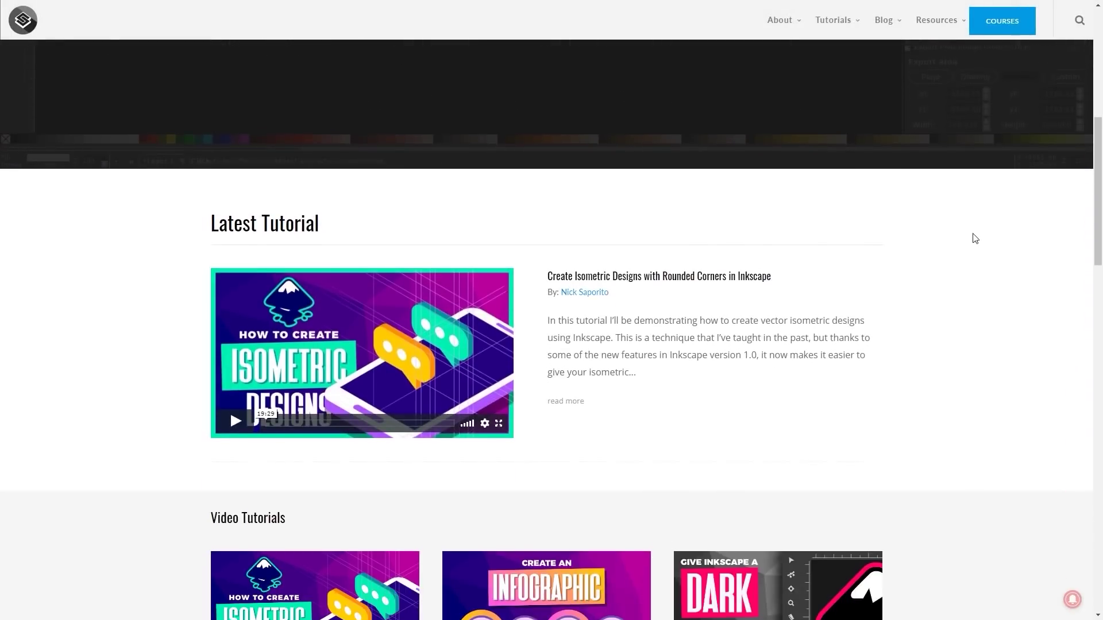
scroll(975, 239, "down", 5)
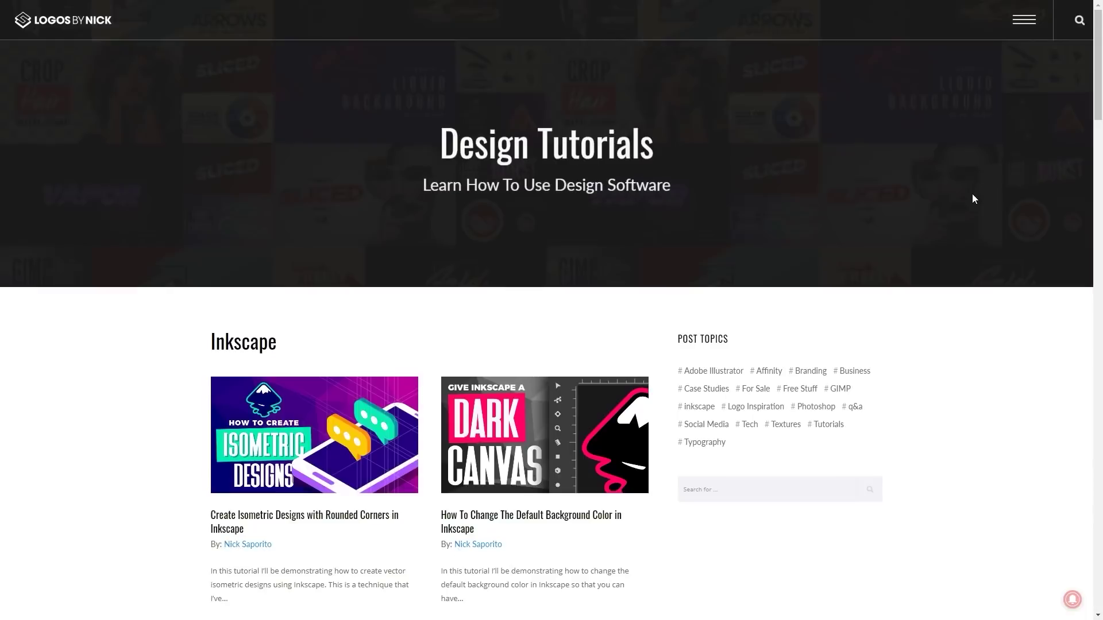
scroll(973, 196, "down", 4)
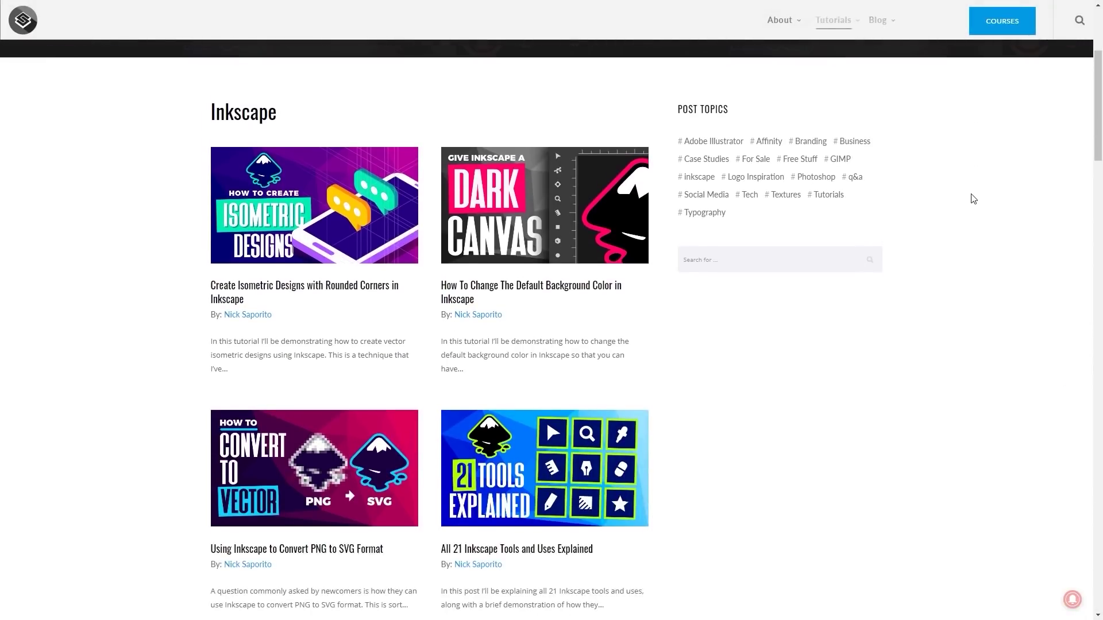
scroll(973, 199, "down", 10)
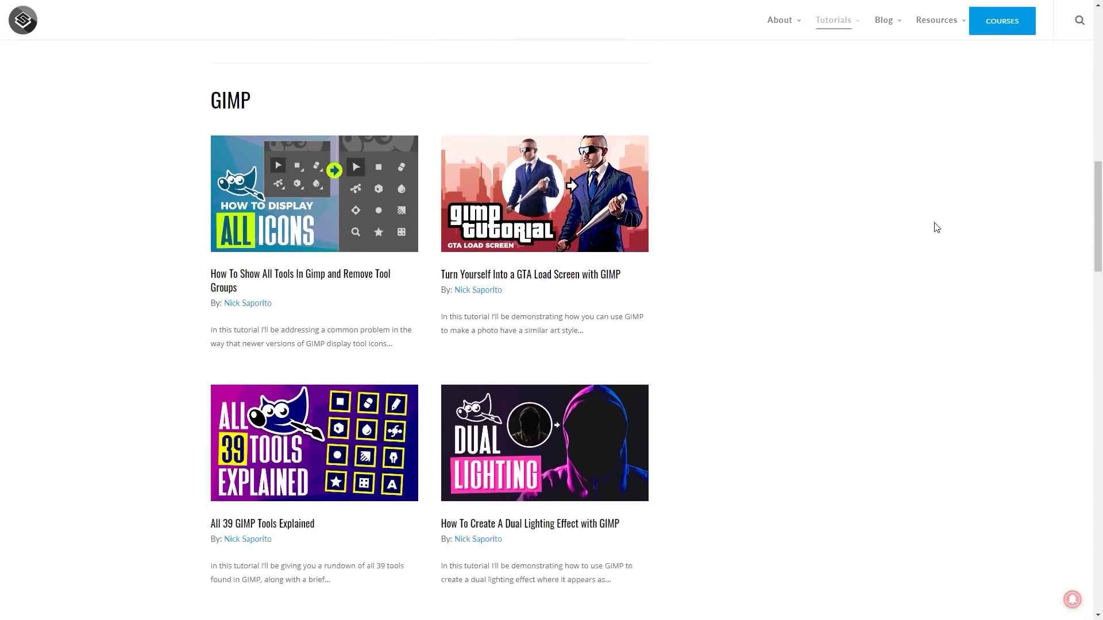
scroll(937, 228, "down", 15)
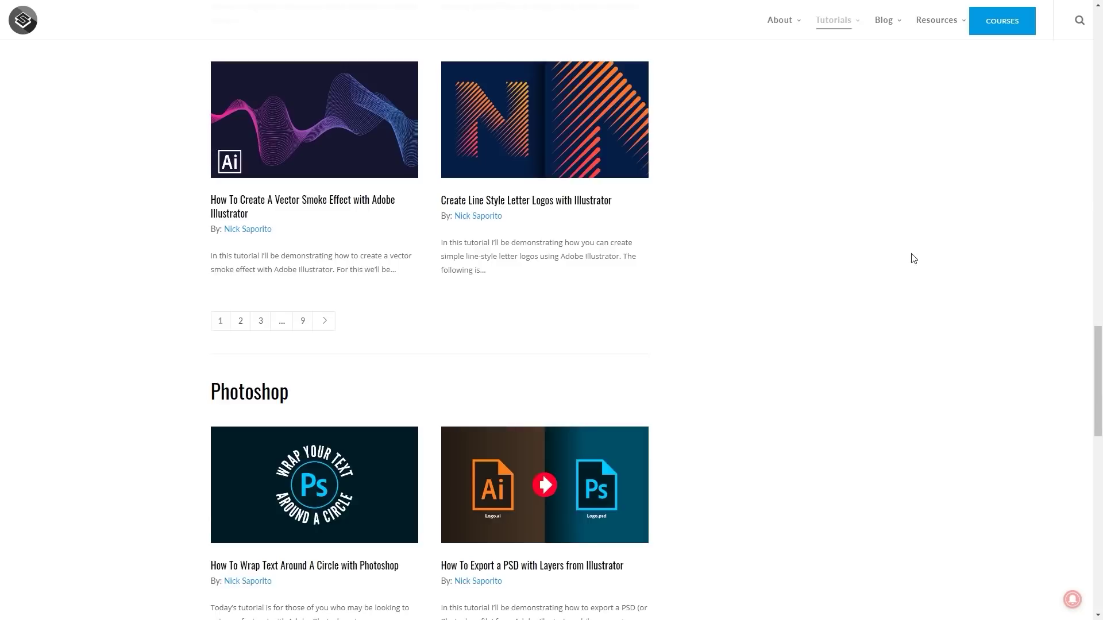